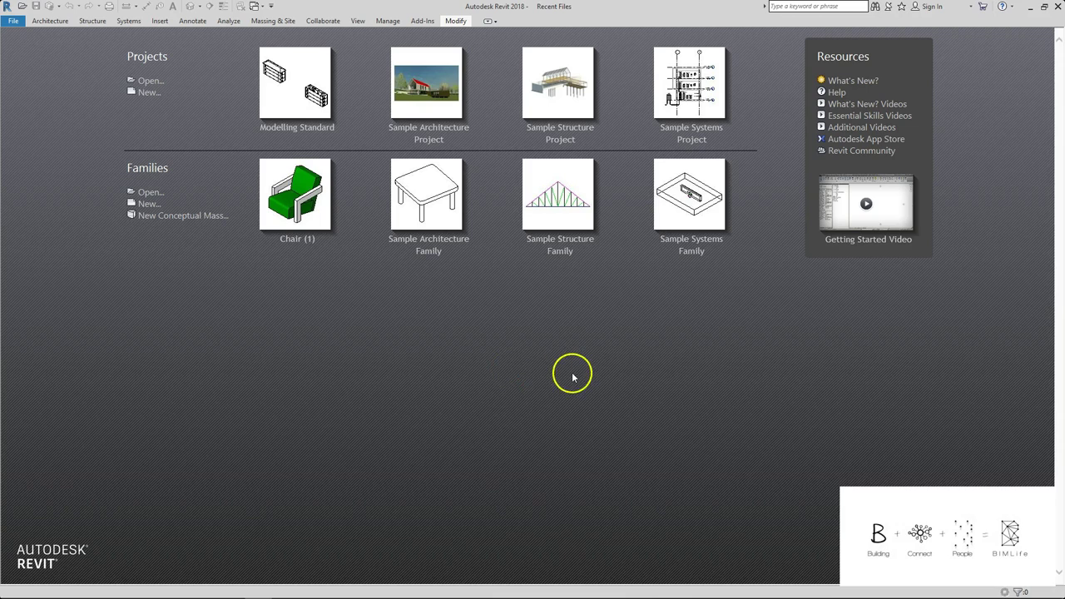
Switch to the FBADM Family Environment Assessment PDF in Foxit Reader and examine the ASSESSMENT_FAMILY_2 computer table drawing, dimensions and parametric requirements.
mouse_move(599, 585)
mouse_move(317, 589)
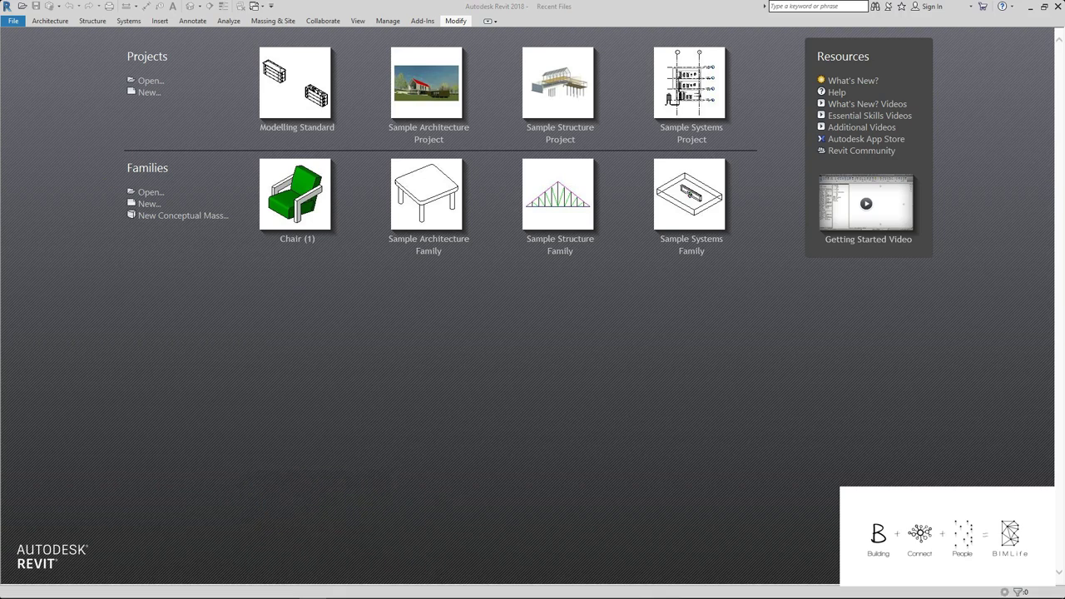
left_click_drag(386, 42, 799, 5)
scroll(773, 232, "down", 3, "ctrl")
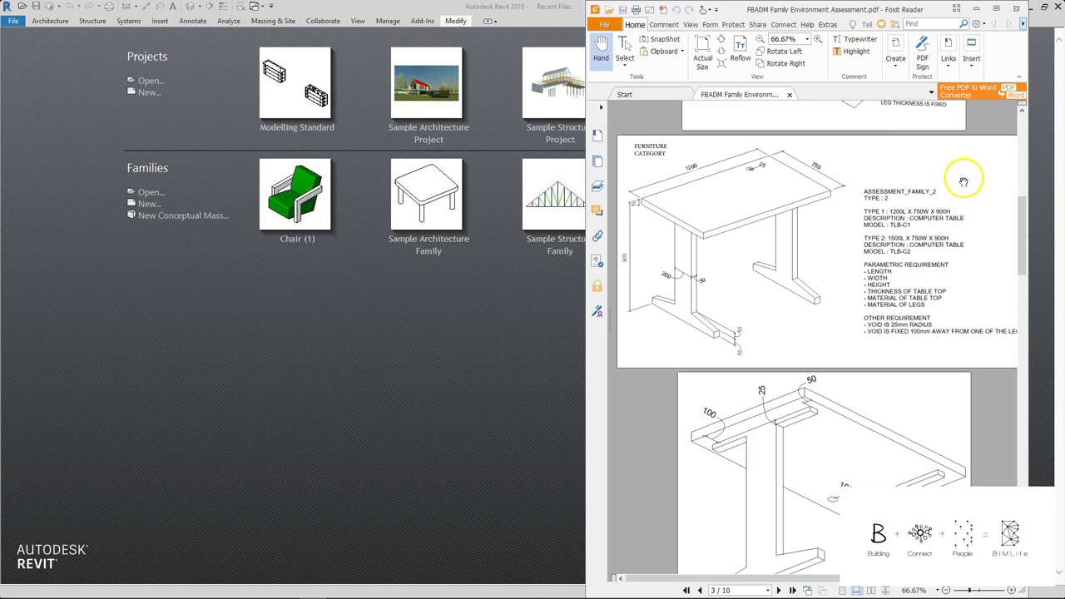
left_click_drag(1021, 232, 1009, 146)
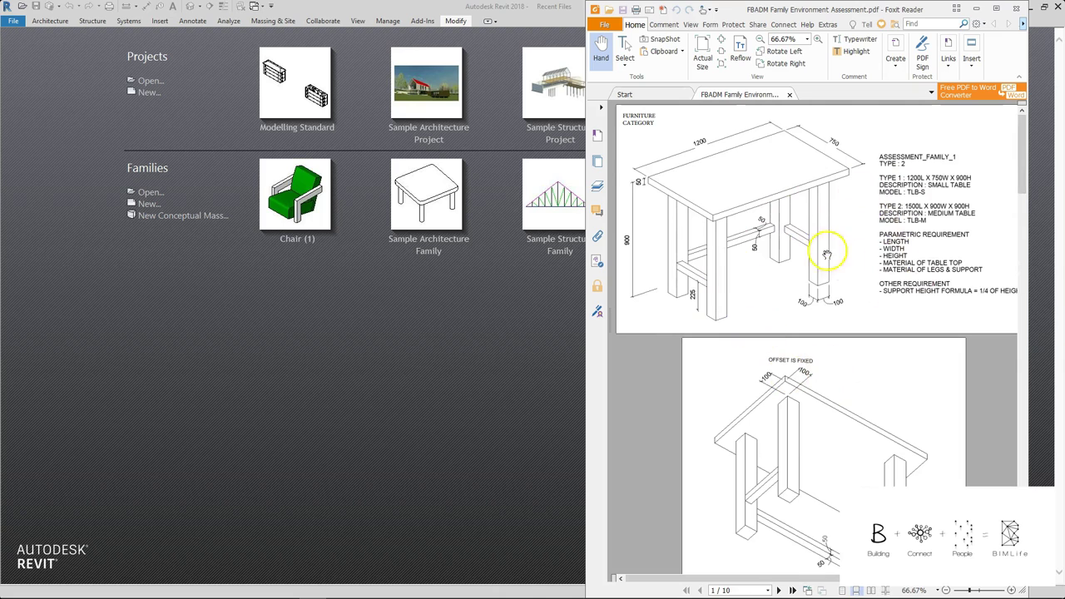
left_click_drag(1024, 148, 1023, 240)
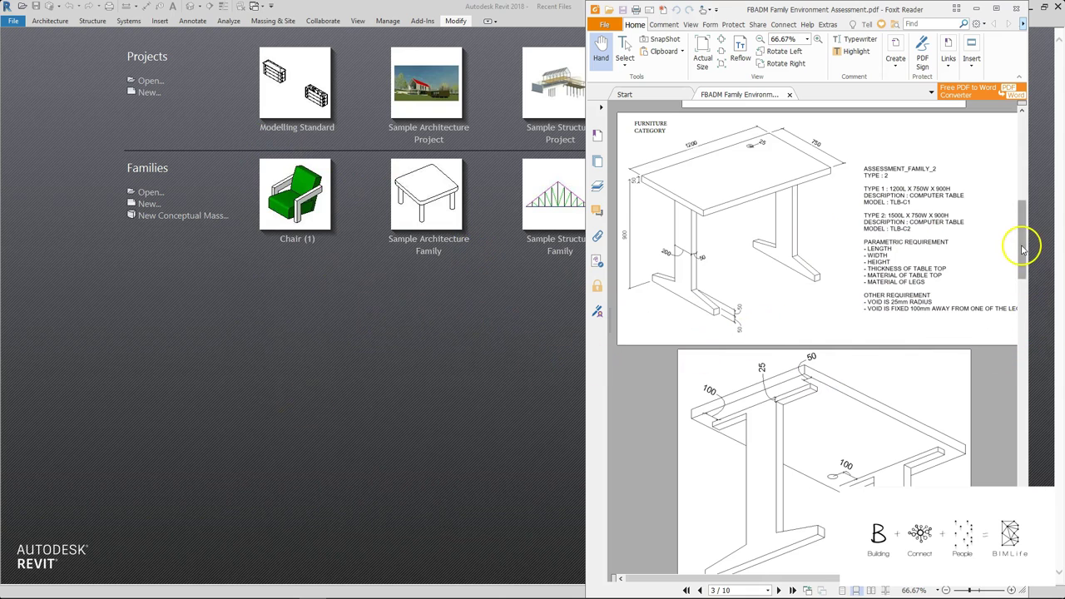
scroll(947, 275, "down", 1, "ctrl")
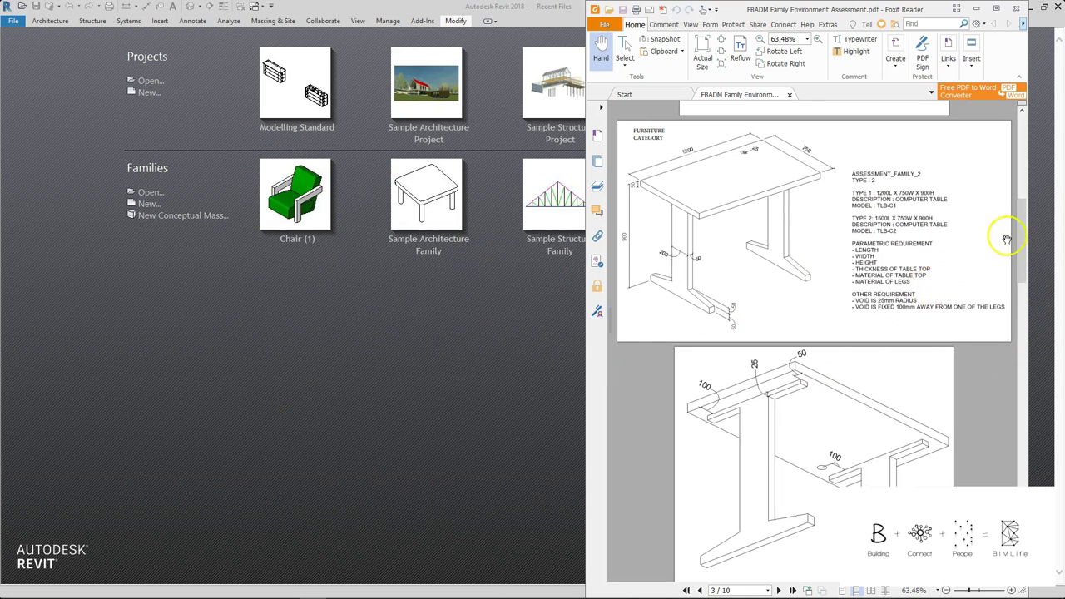
left_click_drag(1025, 225, 1022, 228)
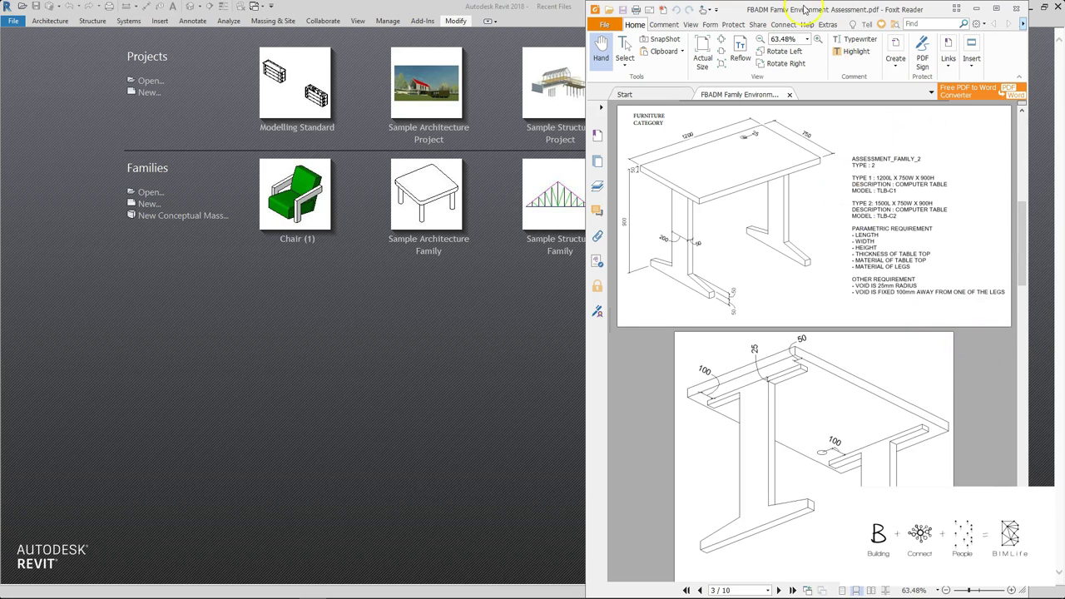
left_click_drag(805, 10, 0, 24)
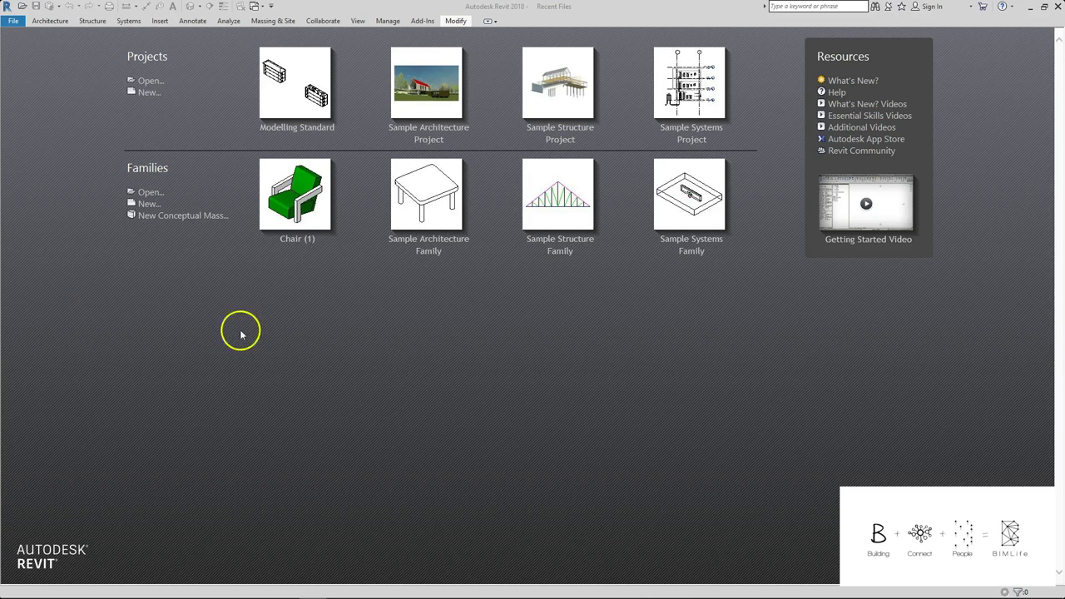
Create a new family in Revit from the Metric Generic Model template.
left_click(145, 205)
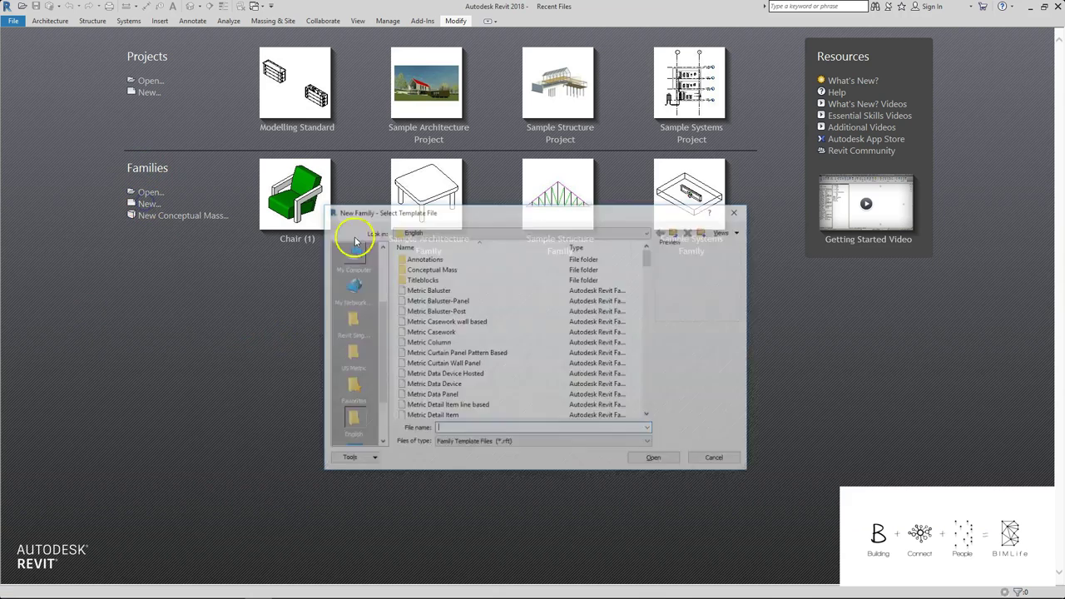
scroll(478, 367, "down", 10)
left_click(477, 373)
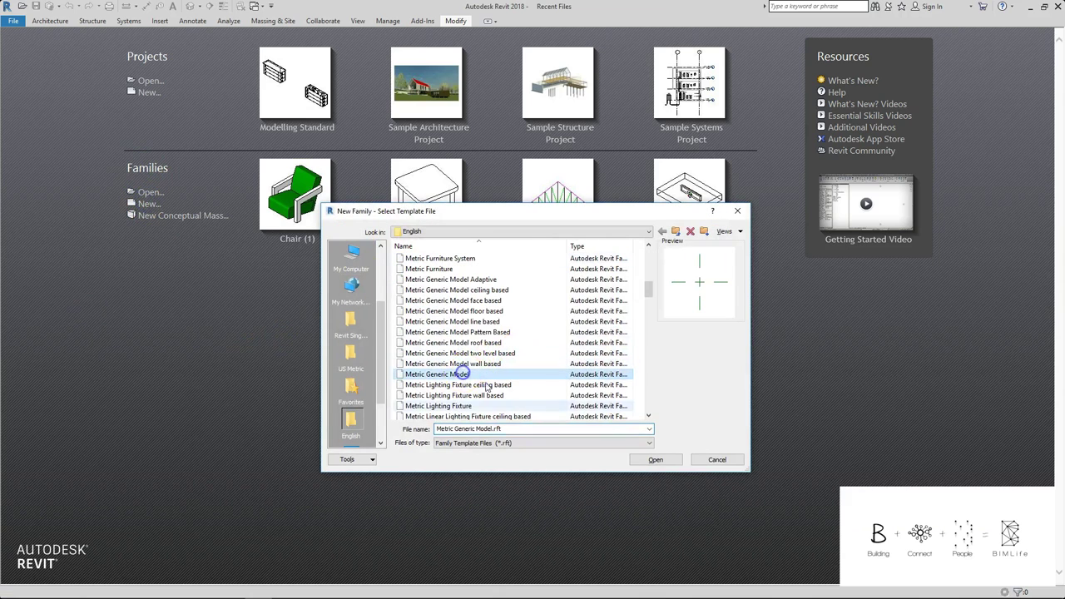
left_click(656, 459)
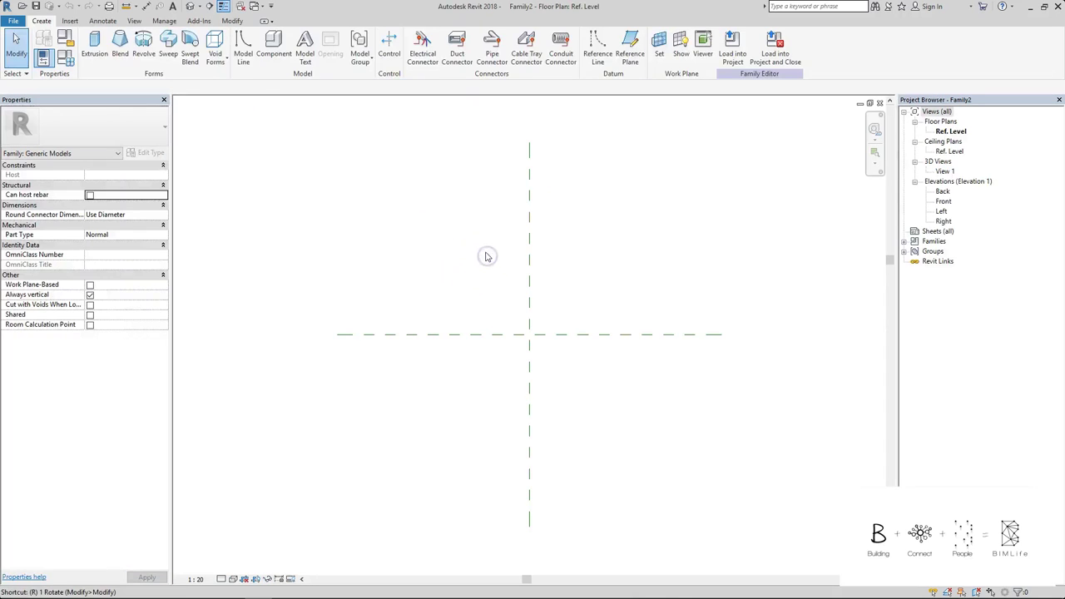
Draw a vertical reference plane about 653 mm to the left of the vertical centre plane.
key("r")
key("p")
left_click(467, 217)
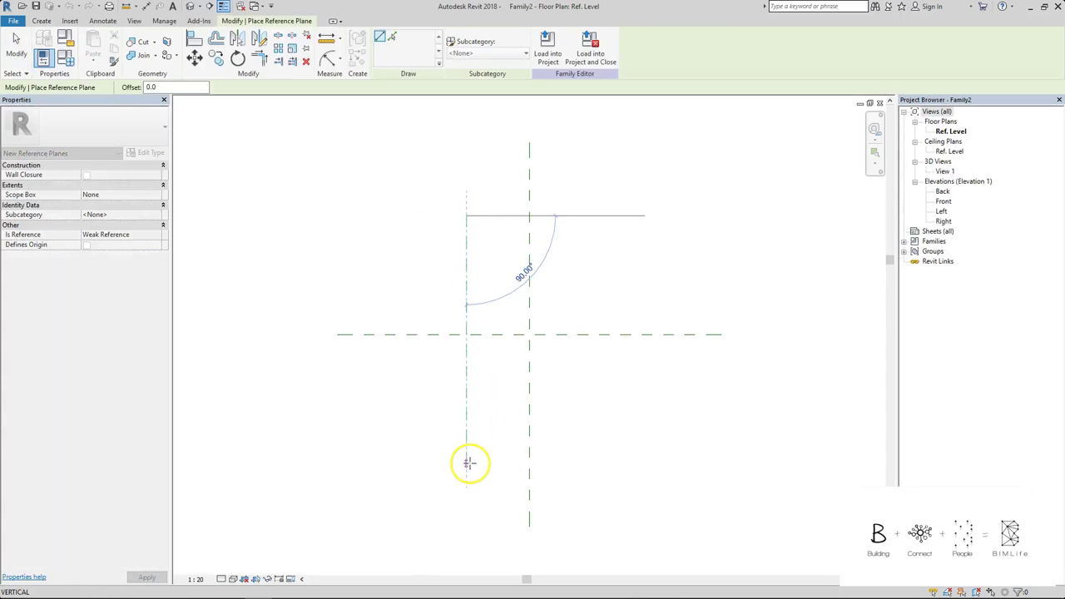
left_click(469, 468)
key("Escape")
key("Escape")
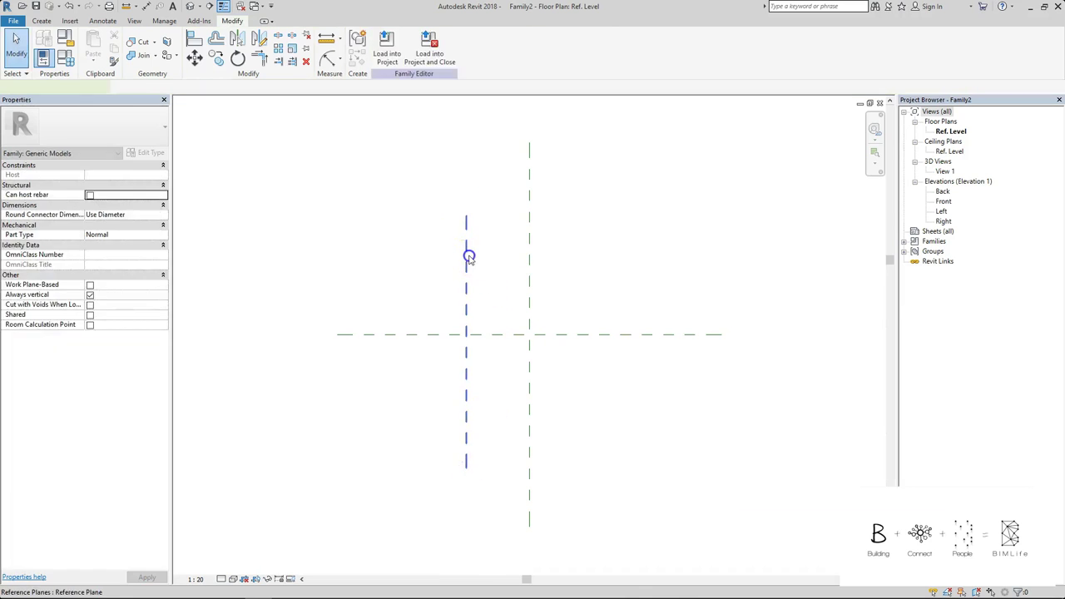
left_click(467, 254)
key("m")
key("v")
key("Escape")
Mirror the left vertical reference plane about the vertical centre plane.
left_click(468, 246)
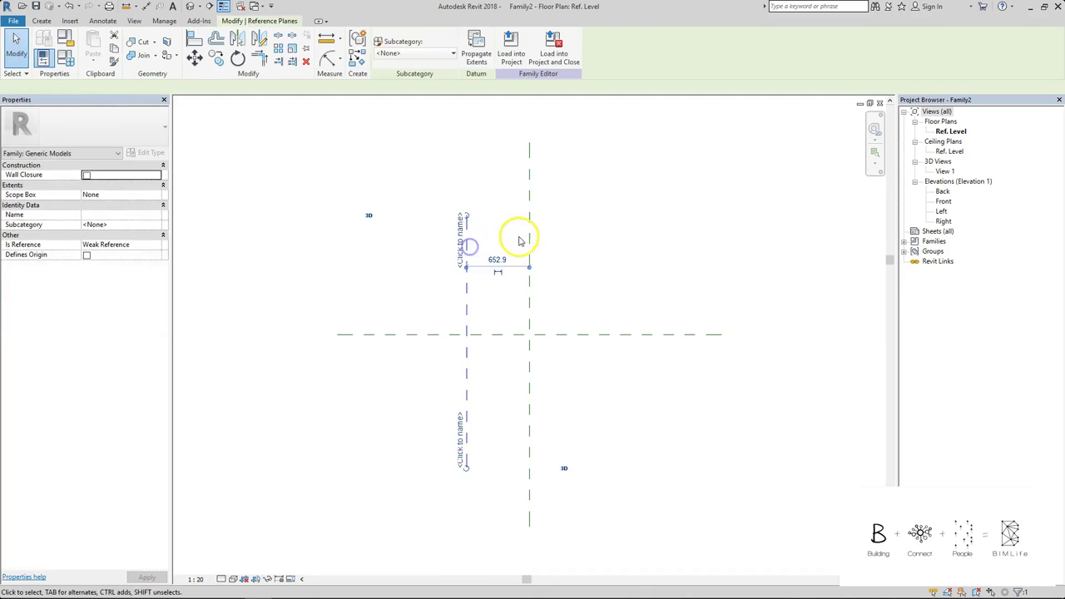
key("m")
key("m")
left_click(531, 236)
left_click(593, 243)
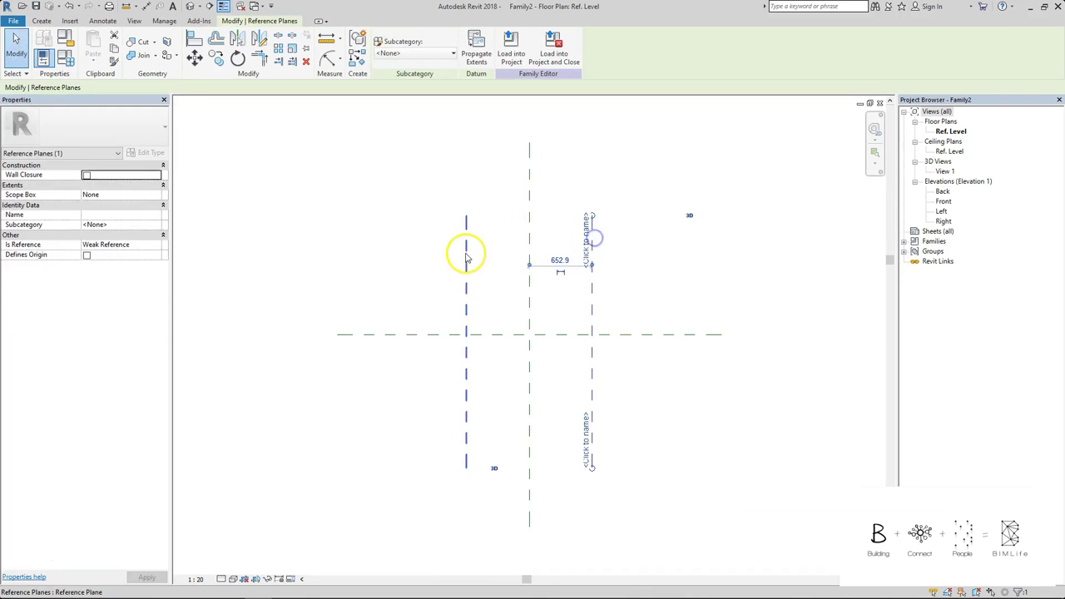
Draw two horizontal reference planes, about 705 mm above and about 440 mm below the horizontal centre plane.
key("r")
key("p")
left_click(412, 267)
left_click(641, 267)
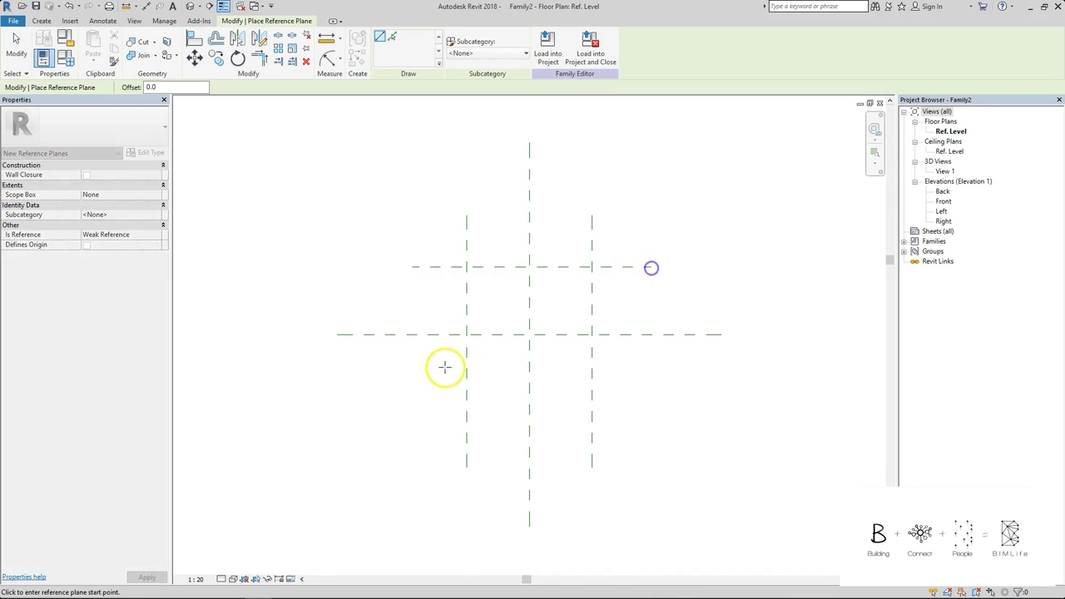
left_click(415, 377)
left_click(652, 377)
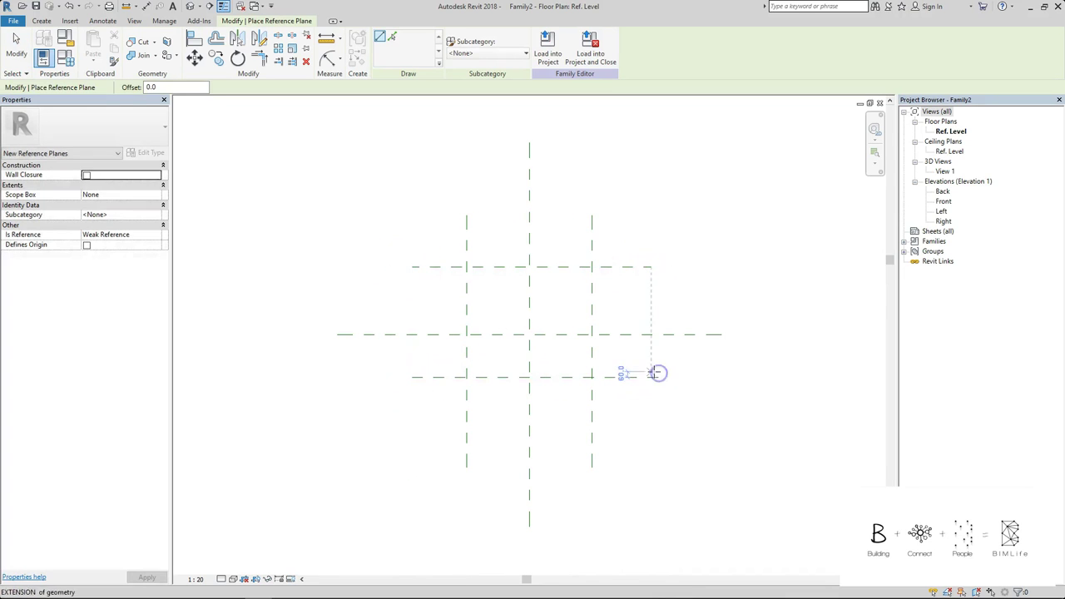
key("Escape")
left_click(742, 261)
Add a chained aligned dimension across the three vertical reference planes and make its two segments equal.
key("d")
key("i")
left_click(466, 240)
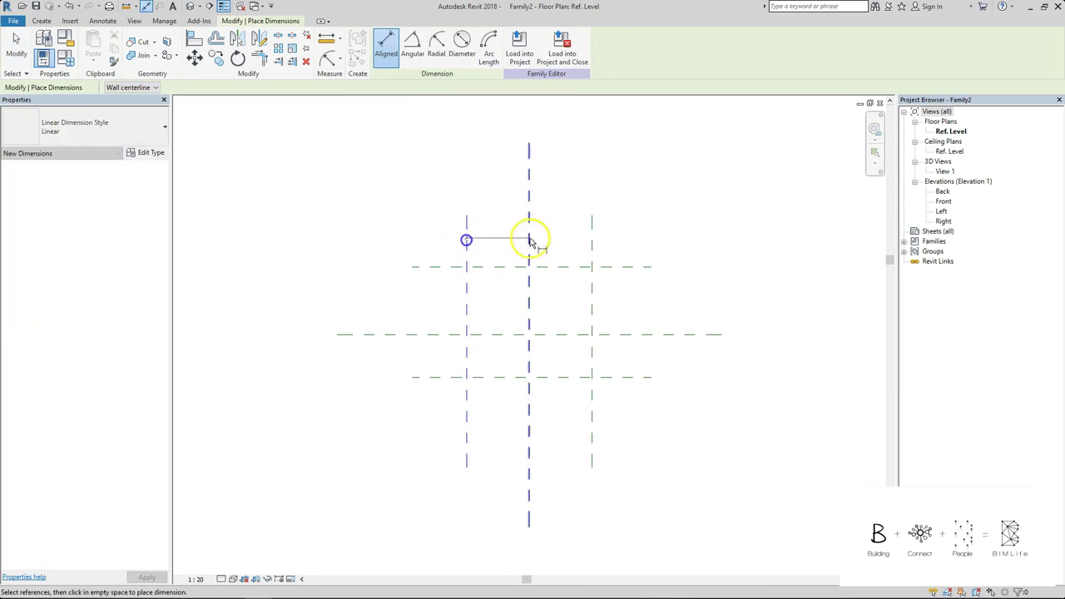
left_click(530, 240)
left_click(590, 242)
left_click(556, 244)
left_click(530, 216)
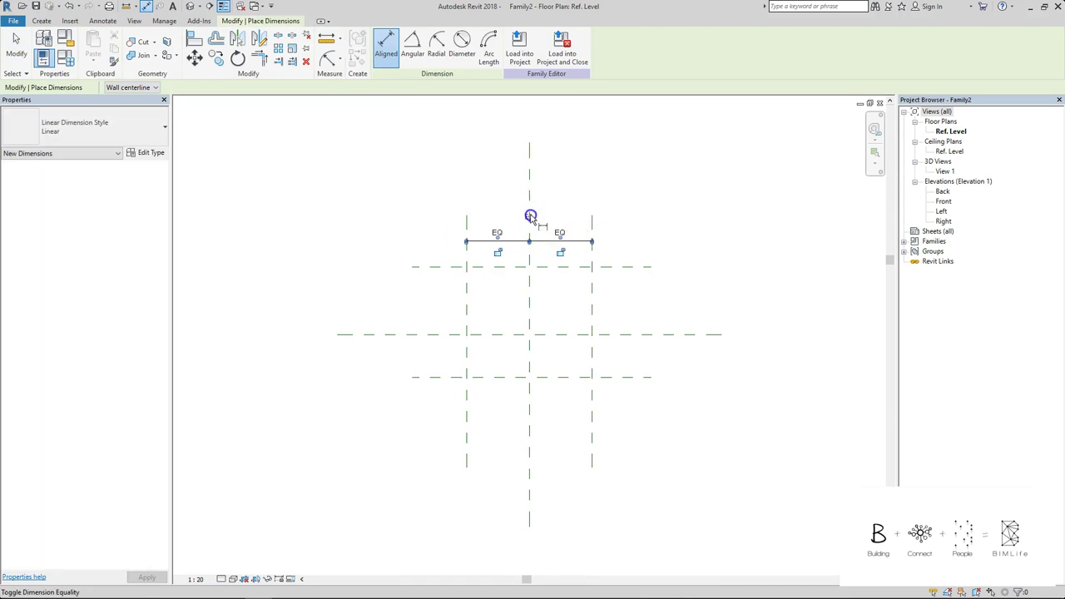
Dimension the overall distance between the two outer vertical reference planes, above the equality dimension.
left_click(589, 225)
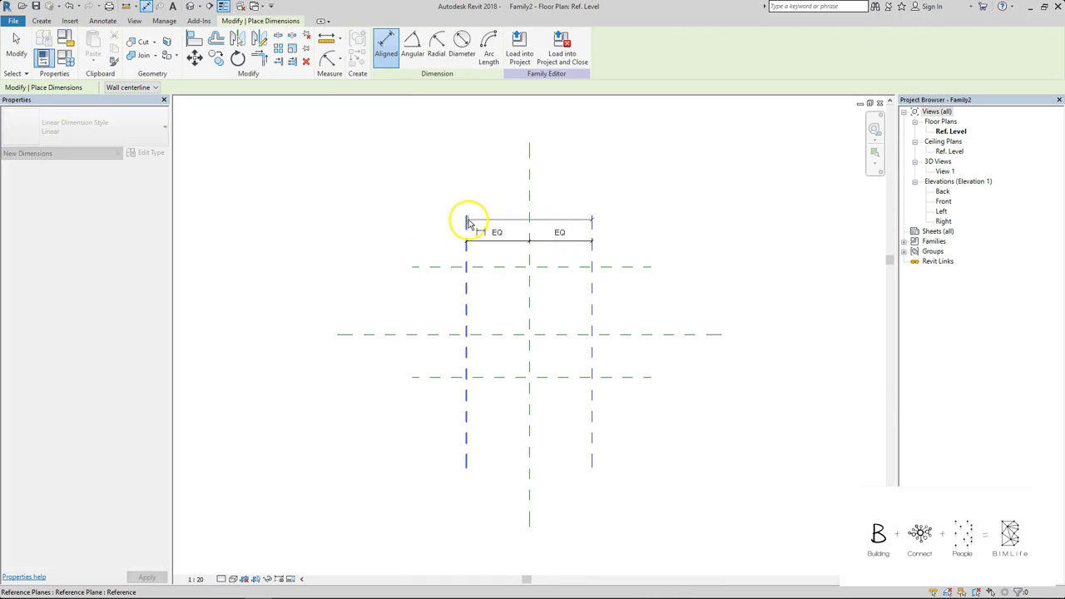
left_click(468, 220)
left_click(507, 219)
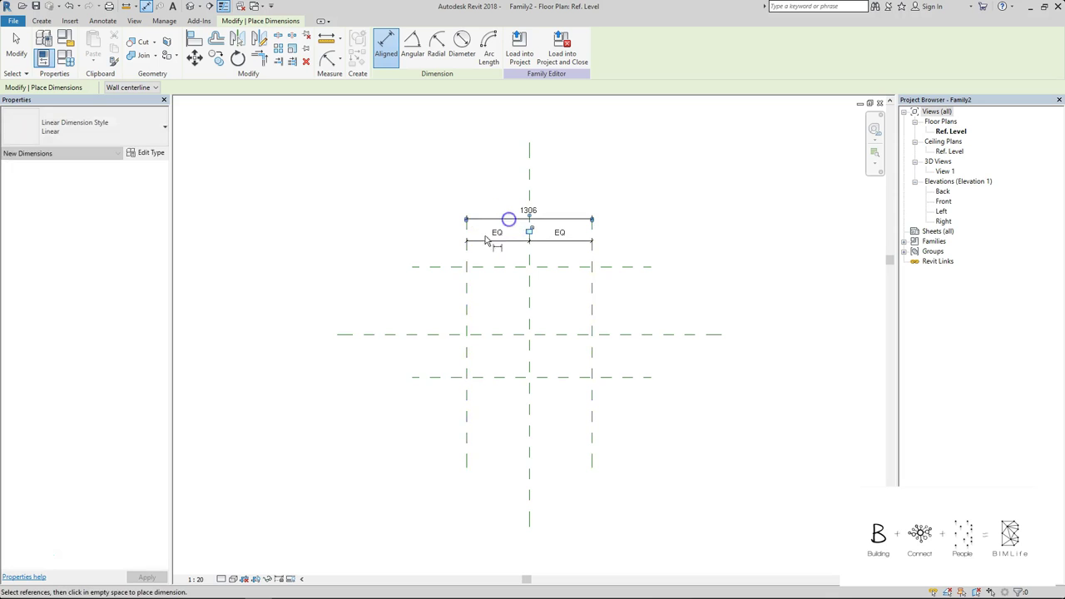
Add a chained aligned dimension across the three horizontal reference planes, left of the vertical planes.
left_click(426, 266)
left_click(427, 334)
left_click(428, 376)
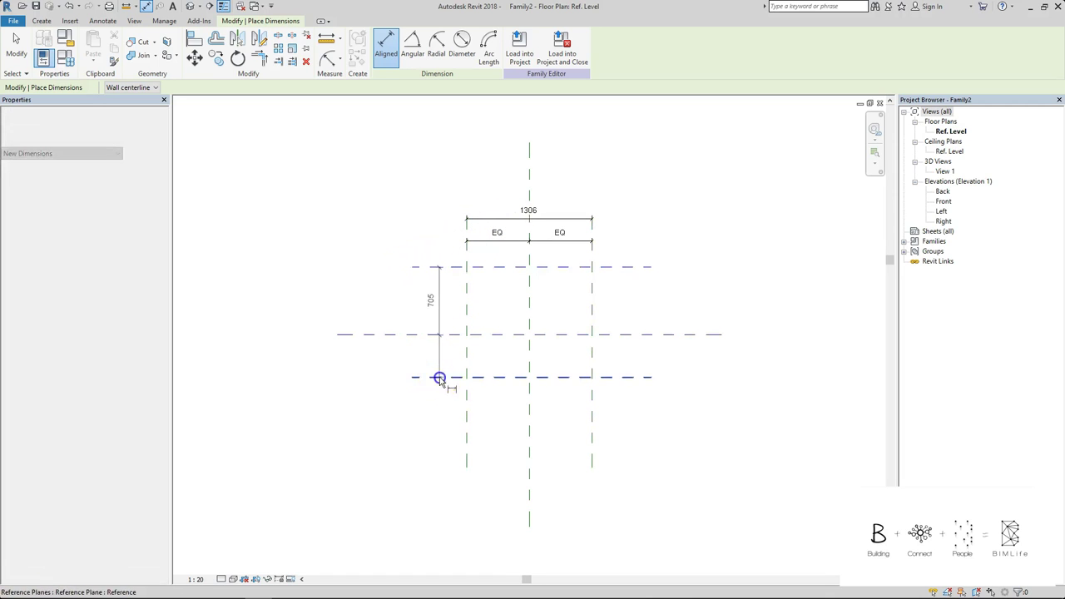
left_click(426, 355)
Dimension the overall distance between the two outer horizontal reference planes.
left_click(422, 267)
left_click(419, 377)
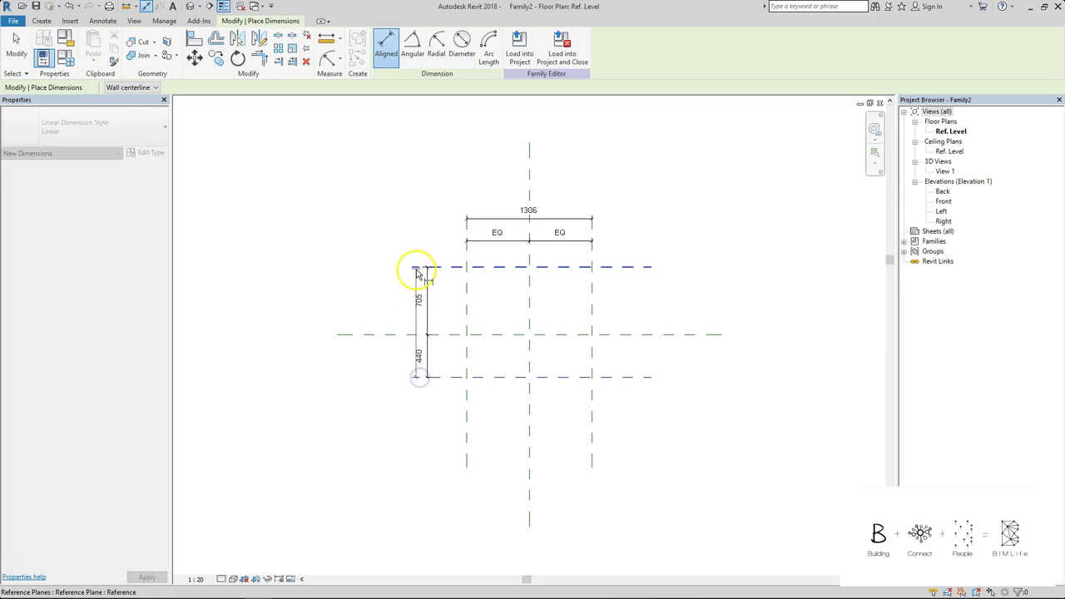
left_click(404, 278)
key("Escape")
key("Escape")
Make the two segments of the chained dimension across the horizontal reference planes equal.
left_click(426, 294)
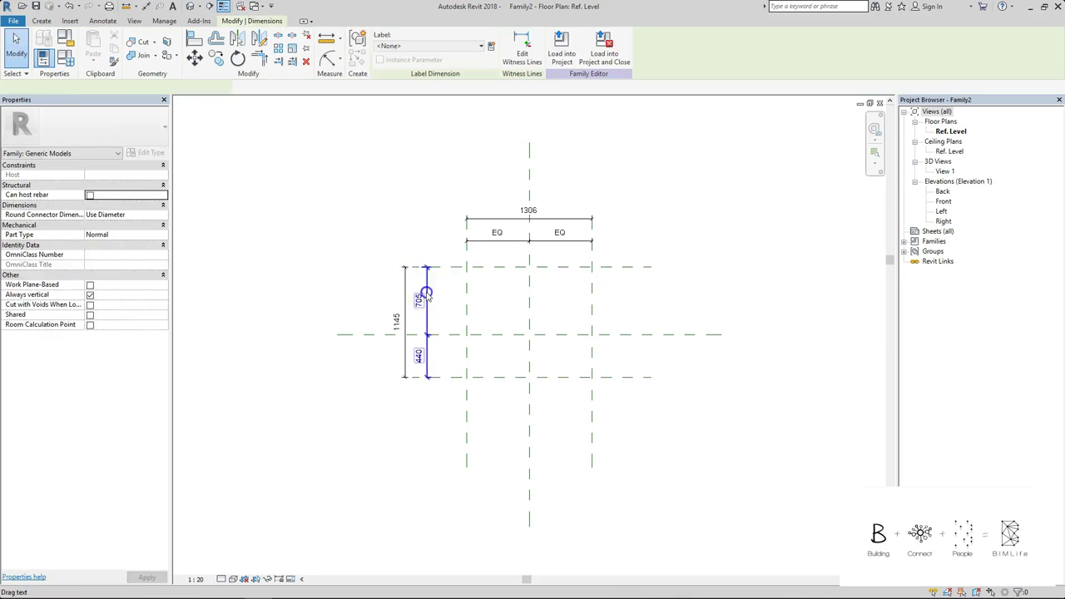
left_click(453, 328)
left_click(444, 203)
Label the overall dimension between the vertical reference planes with a new family type parameter named LENGTH.
left_click(527, 218)
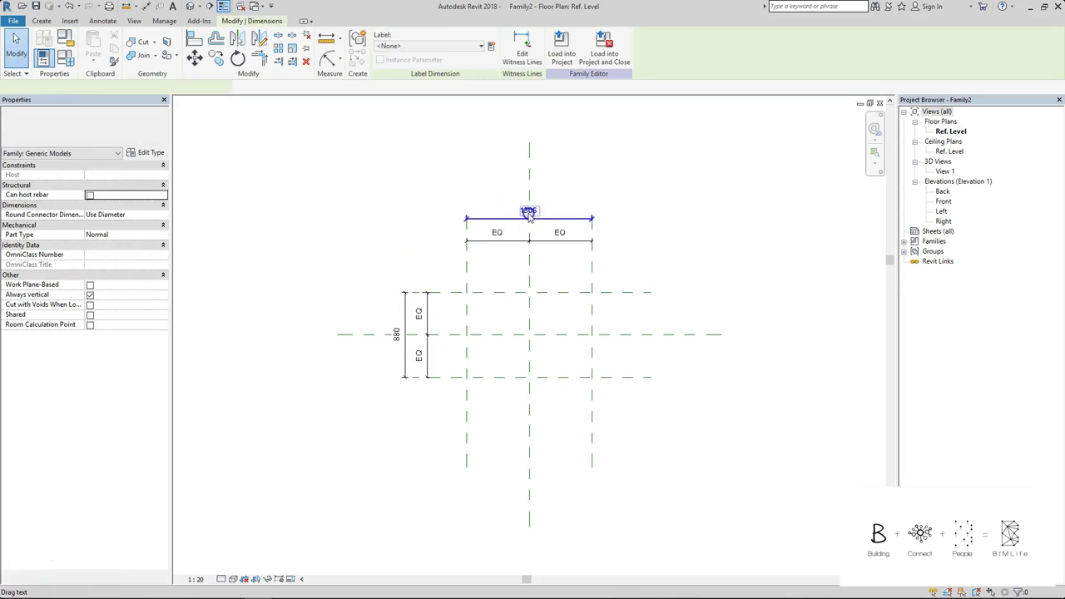
left_click(489, 47)
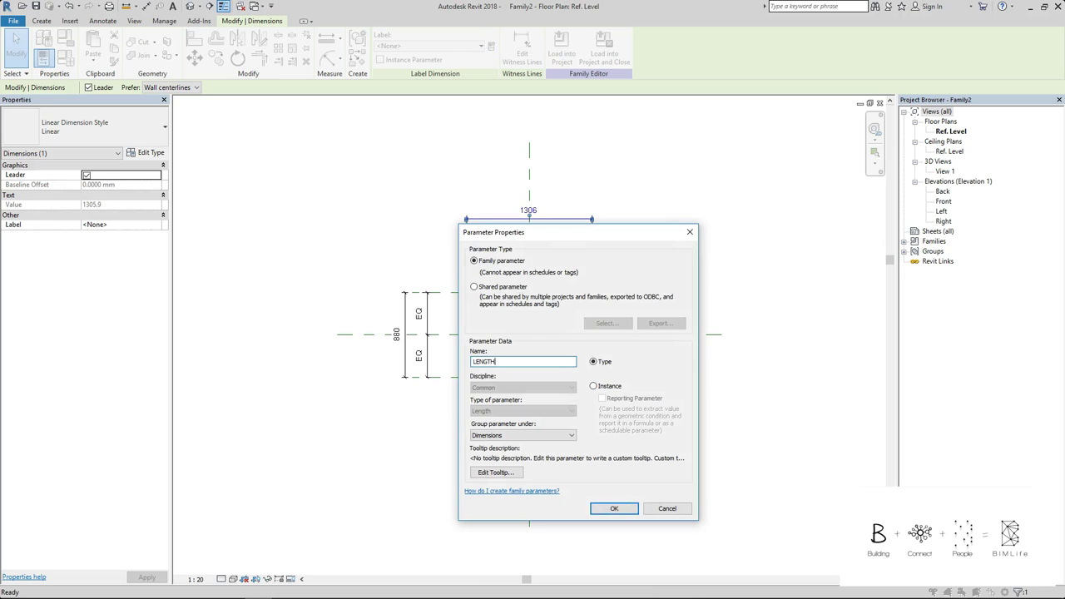
key("Return")
Label the overall dimension between the horizontal reference planes with a new family parameter named WIDTH.
left_click(407, 291)
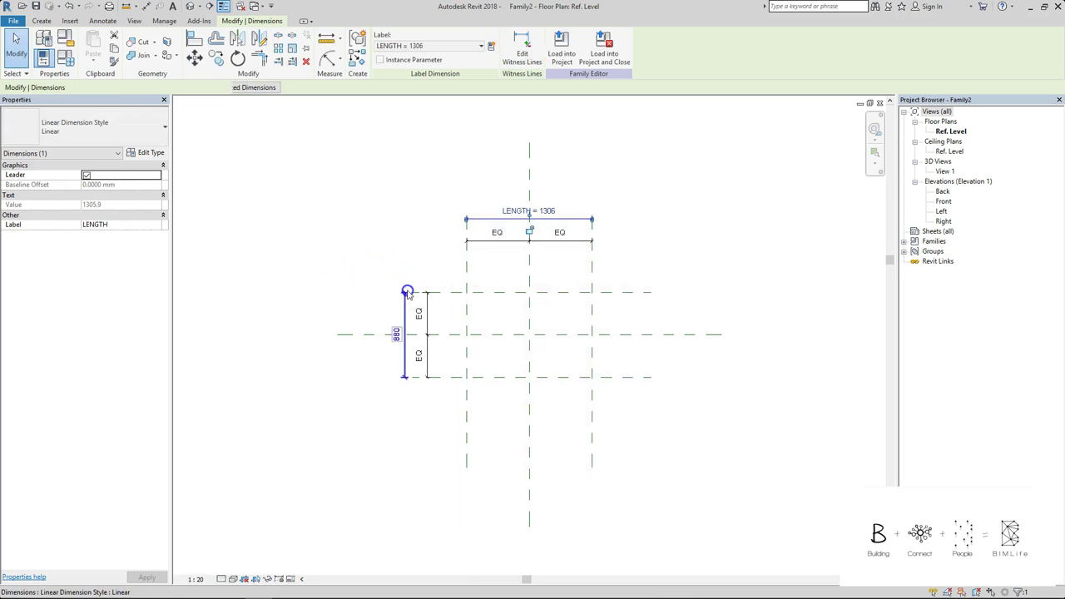
left_click(492, 48)
type("WIDTH")
key("Return")
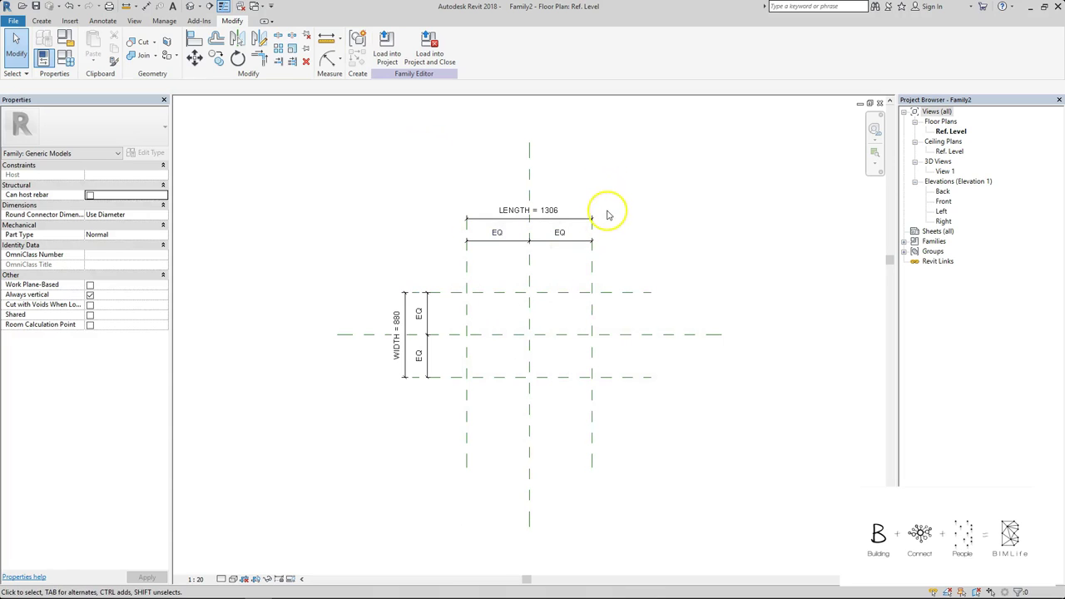
Set the family's LENGTH parameter to 1200 and its WIDTH parameter to 750.
key("f")
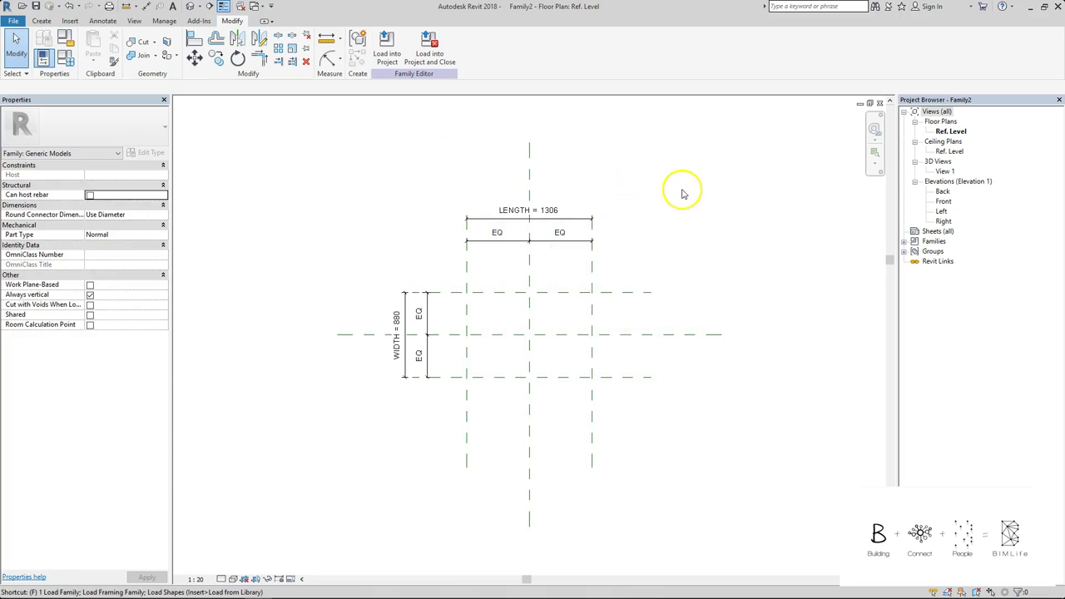
key("Escape")
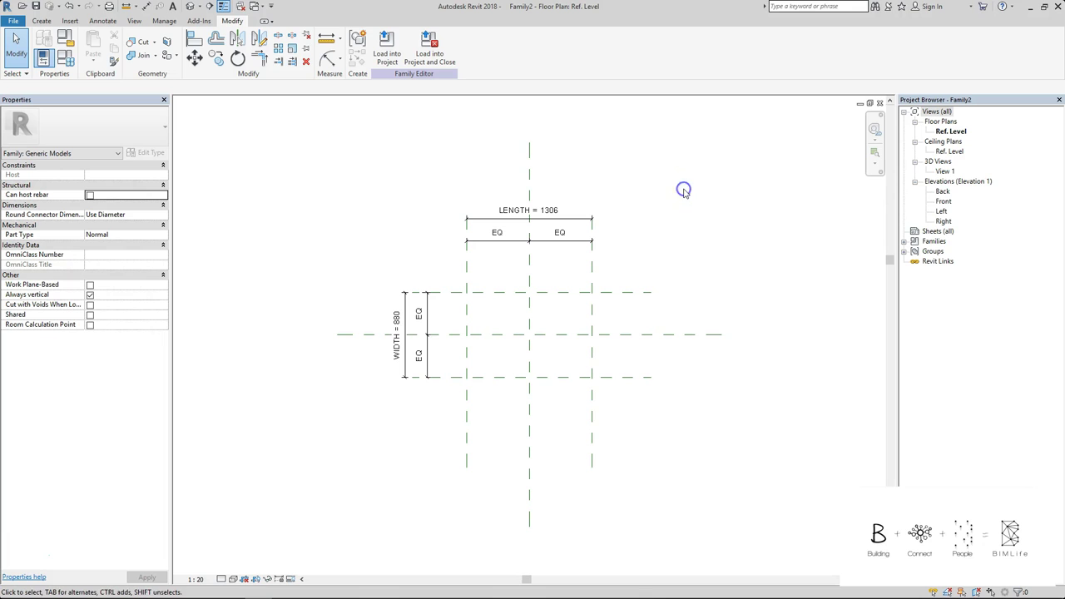
key("f")
key("t")
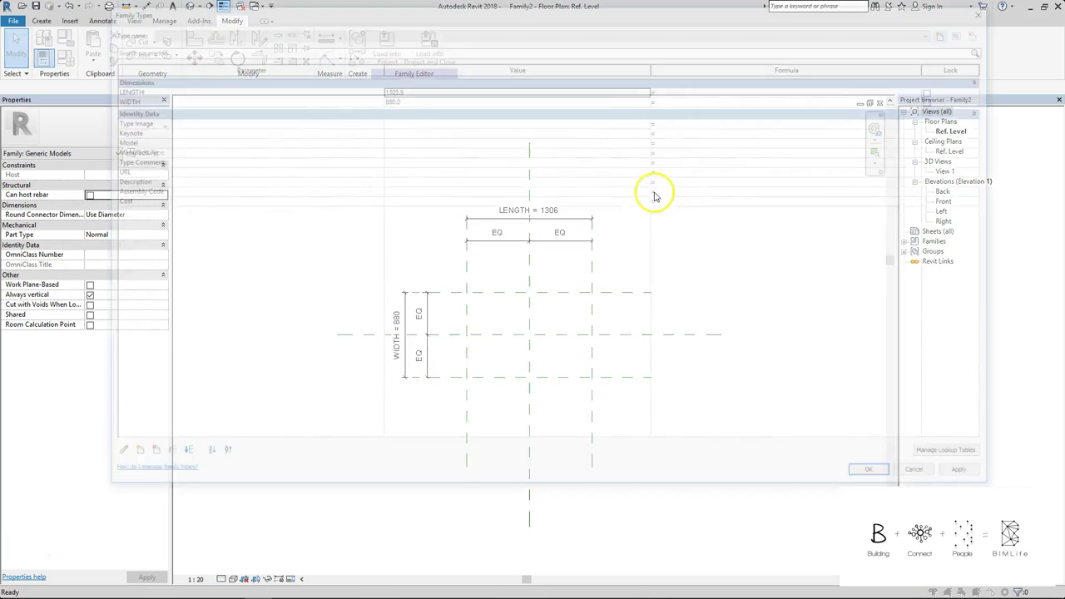
left_click(457, 88)
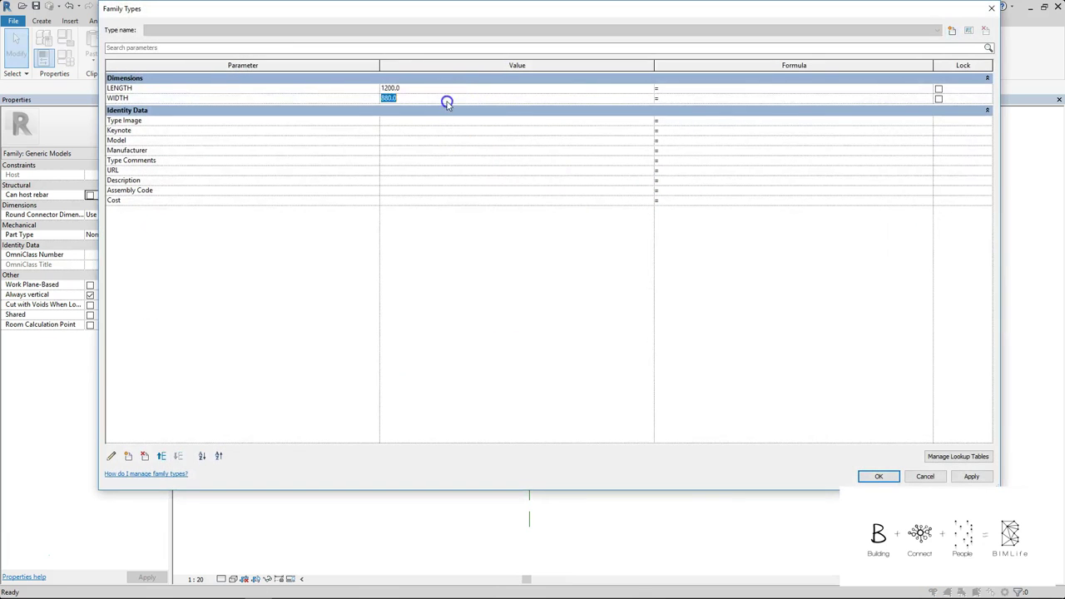
left_click(458, 96)
type("750")
key("Return")
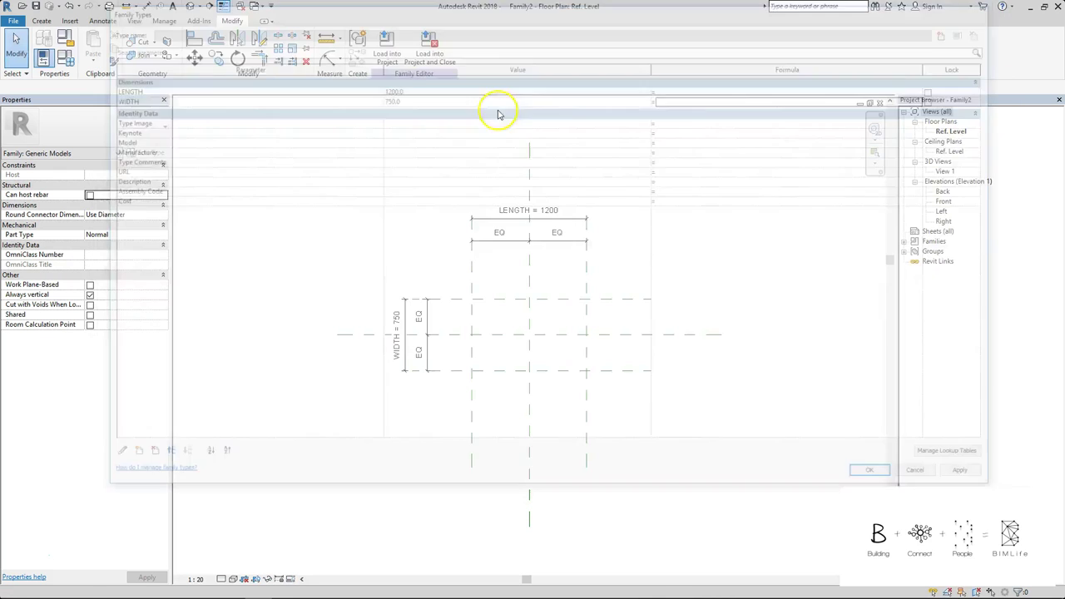
Start an extrusion and sketch a 1200 x 750 rectangle between the intersections of the outer reference planes.
left_click(43, 21)
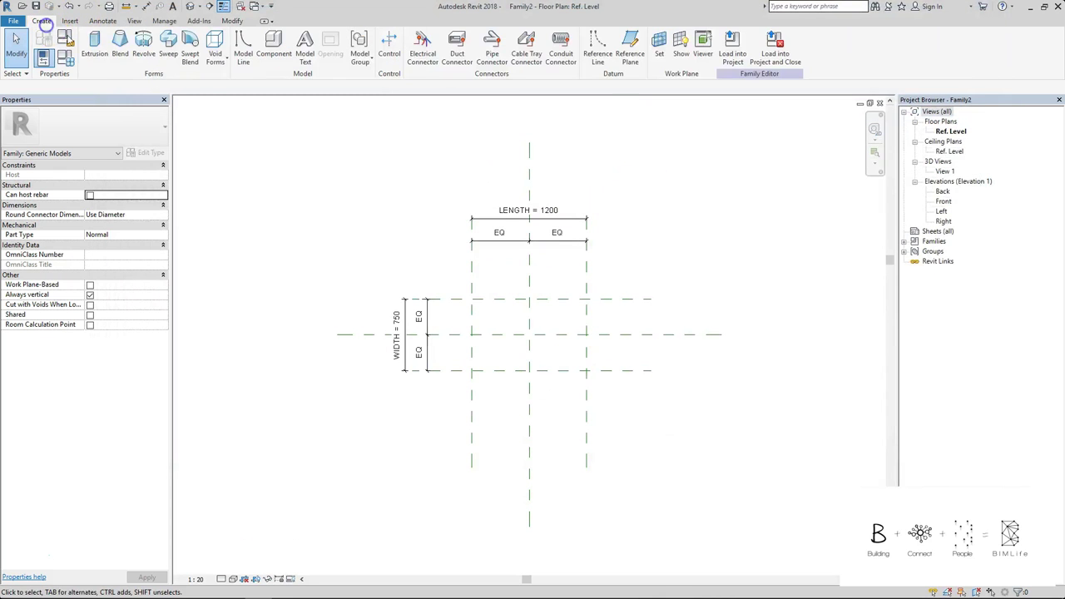
left_click(95, 46)
left_click(416, 36)
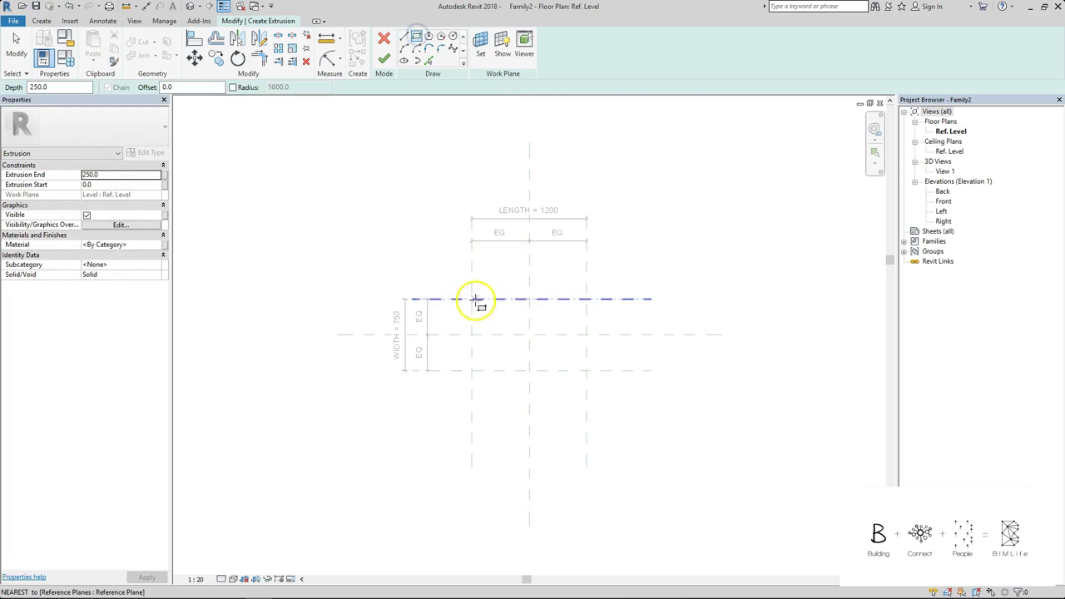
left_click(472, 299)
left_click(586, 371)
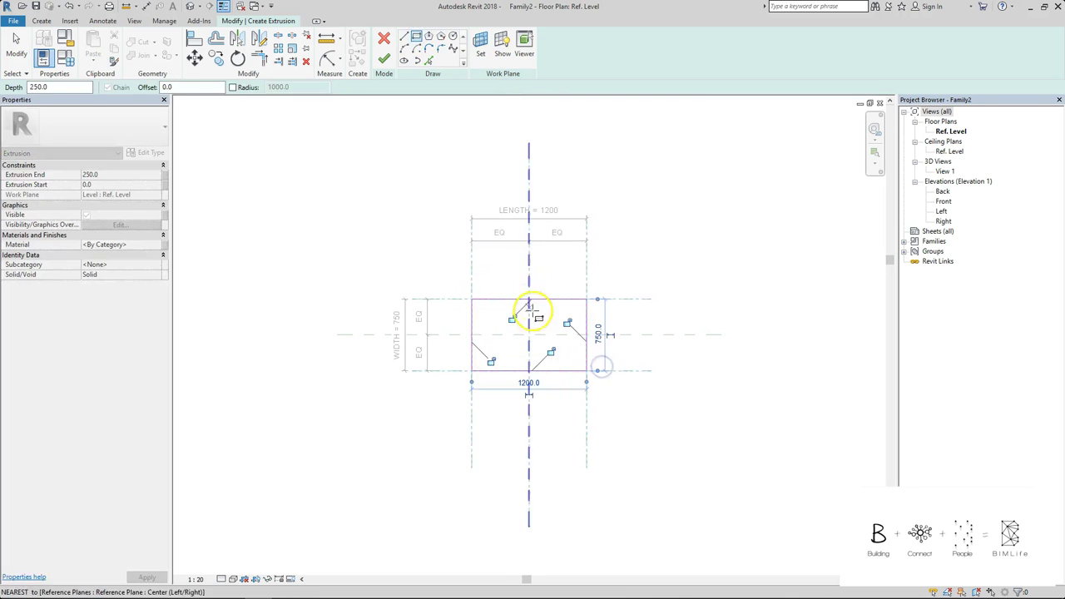
Lock all four edges of the table top sketch to the reference planes and finish the extrusion.
left_click(512, 319)
left_click(568, 323)
left_click(551, 352)
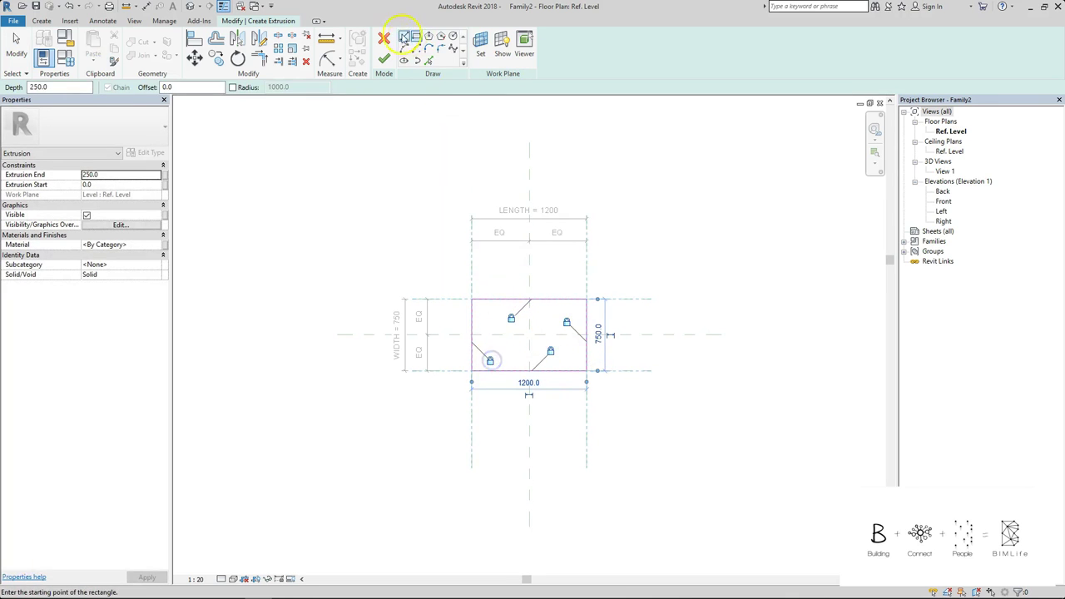
left_click(384, 58)
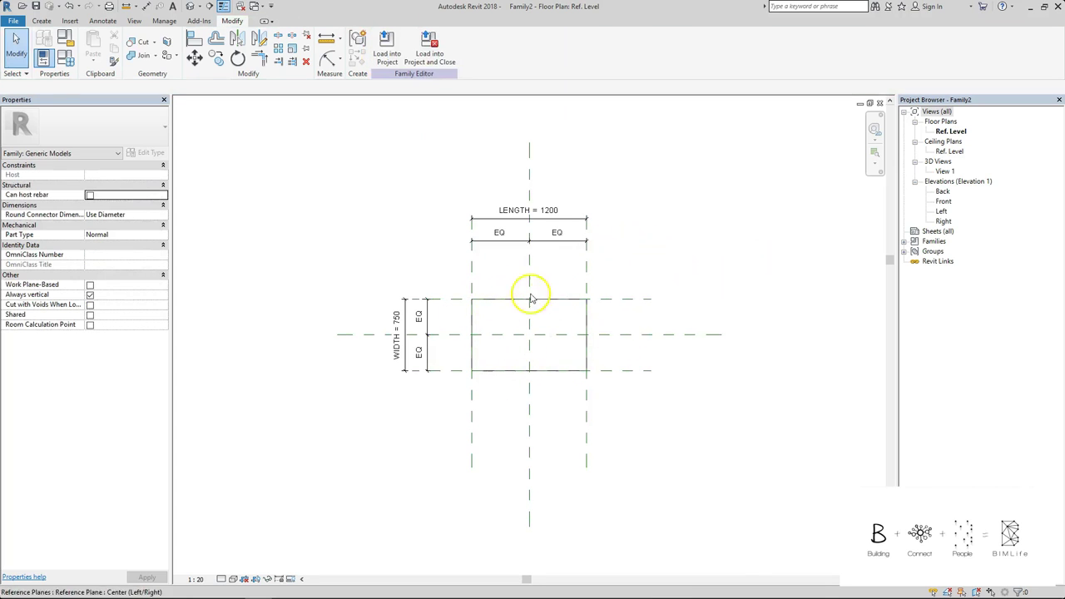
In the Front elevation, draw two horizontal reference planes 100 mm apart above the table top extrusion.
double_click(944, 201)
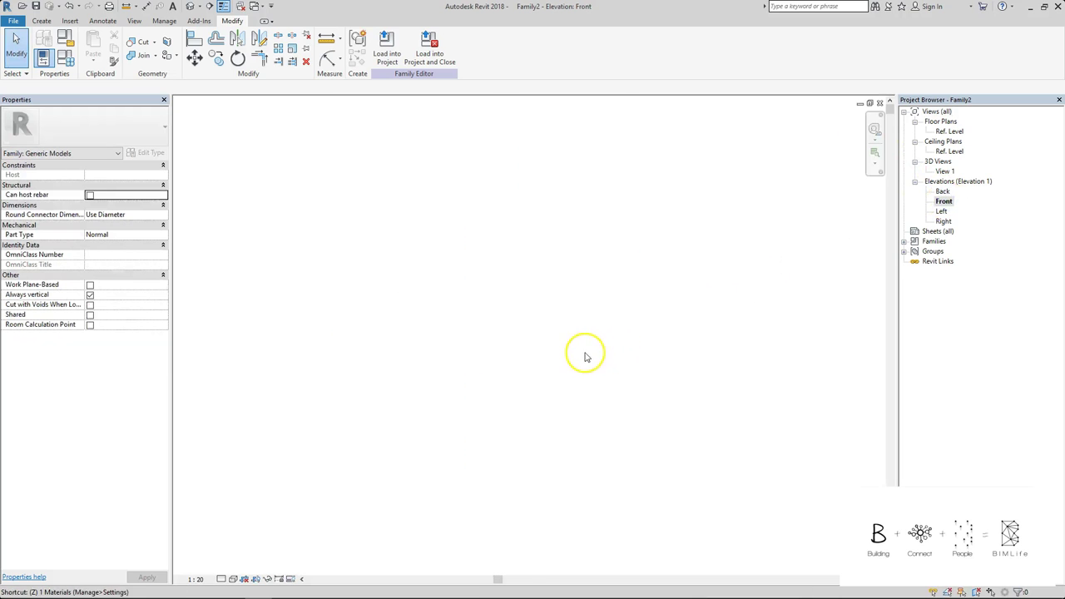
key("r")
key("p")
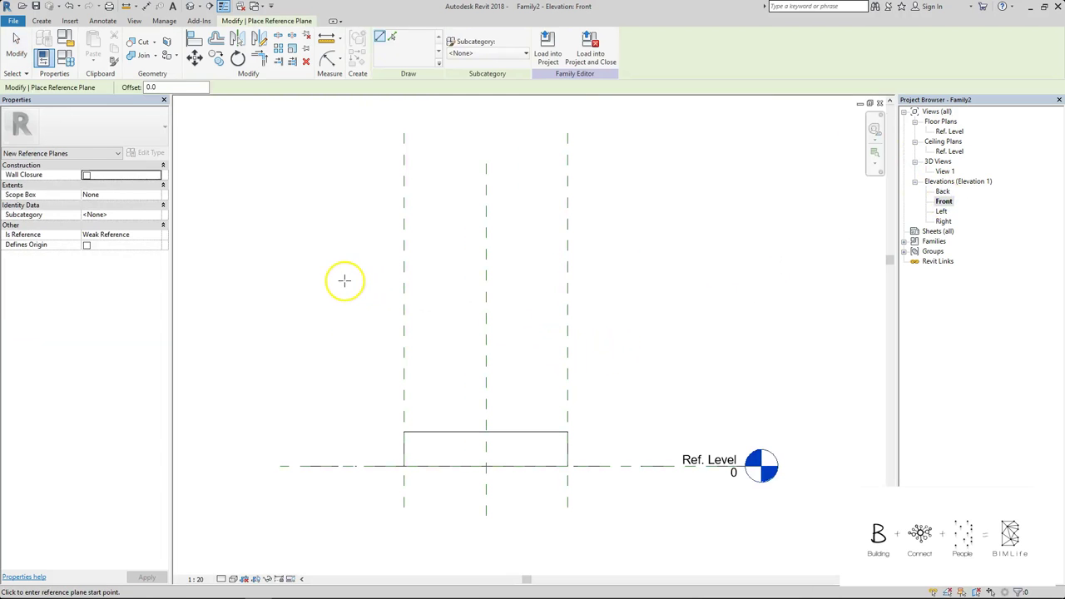
left_click(345, 281)
left_click(673, 283)
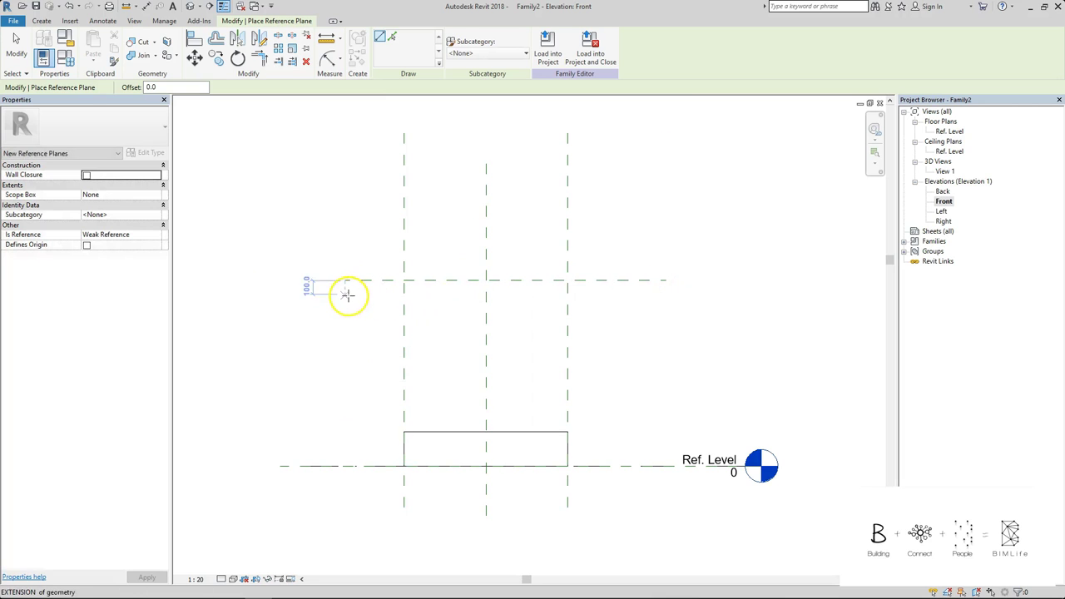
left_click(347, 293)
left_click(667, 295)
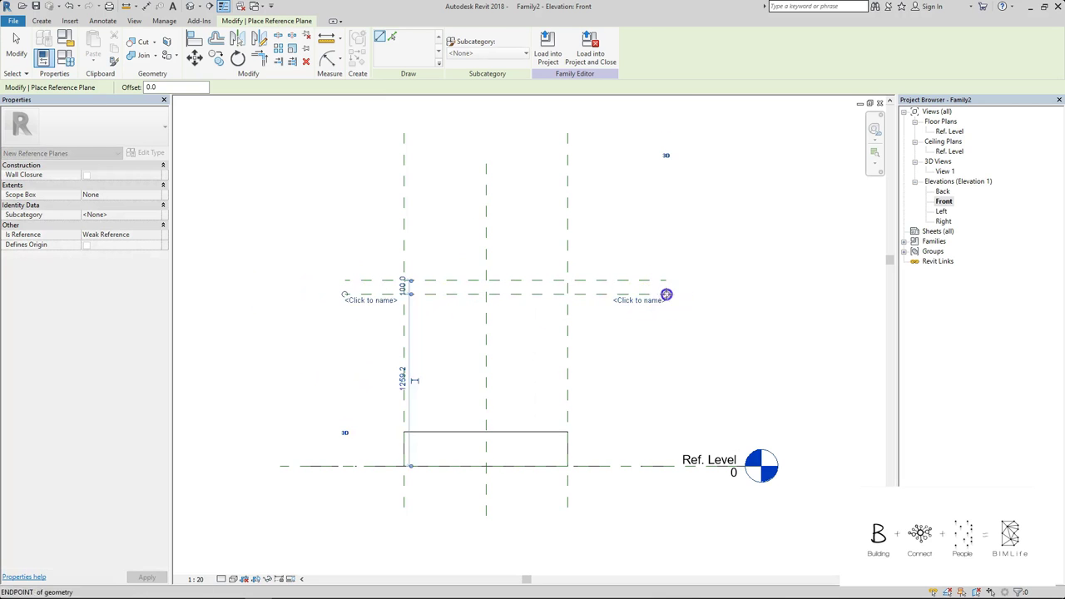
Dimension the upper horizontal plane from the reference level, and dimension the gap between the two new horizontal planes.
key("d")
key("i")
left_click(619, 283)
left_click(631, 466)
left_click(646, 344)
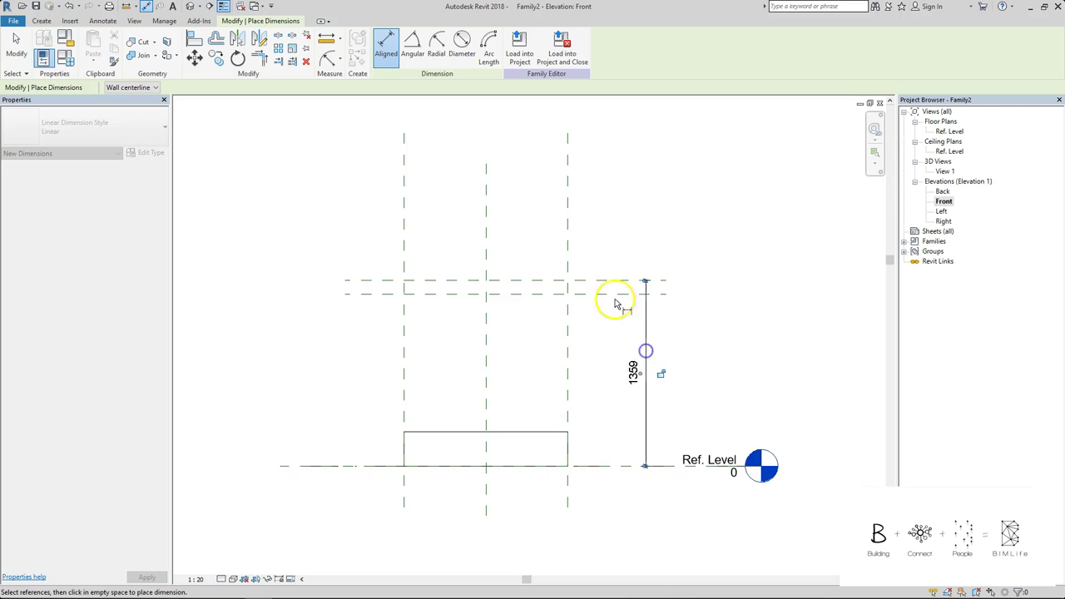
left_click(598, 281)
left_click(599, 331)
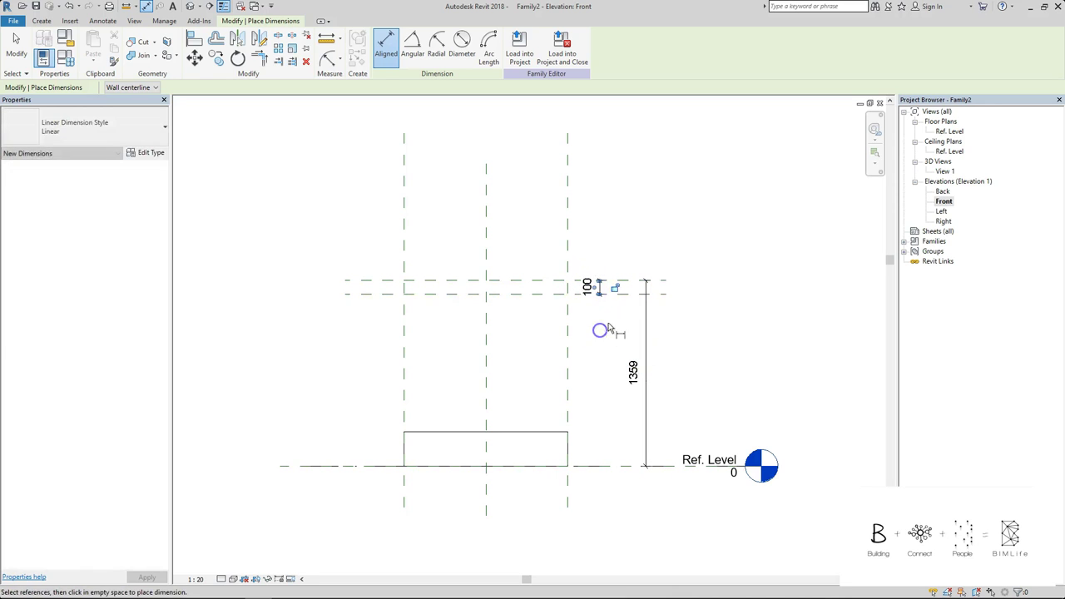
key("Escape")
key("Escape")
Label the dimension between the two horizontal planes with a new family type parameter named THICKNESS.
left_click(600, 287)
left_click(491, 47)
left_click(491, 48)
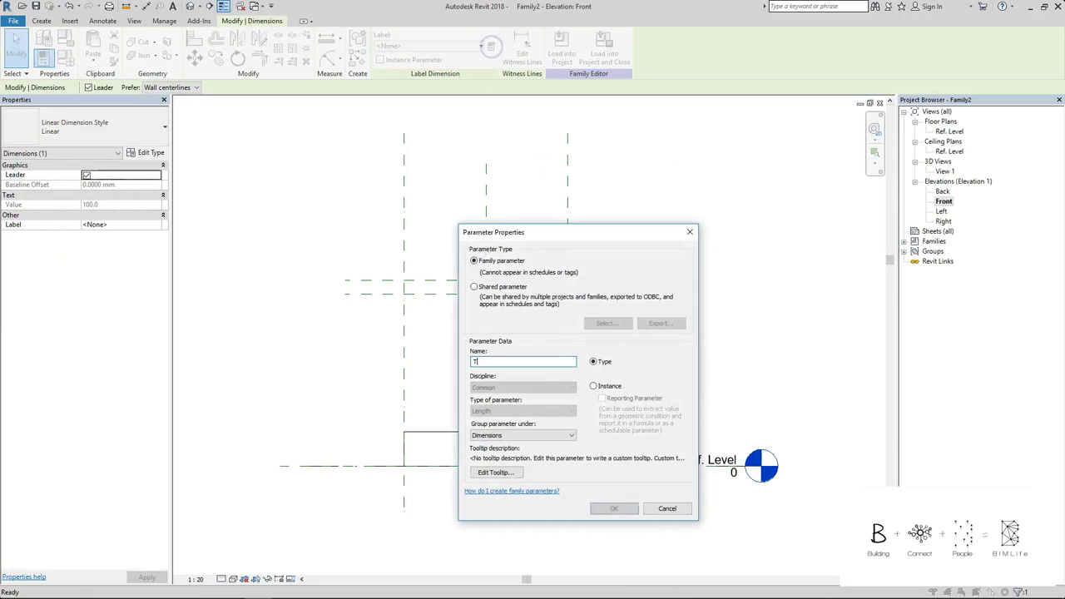
type("THICKNESS")
key("Return")
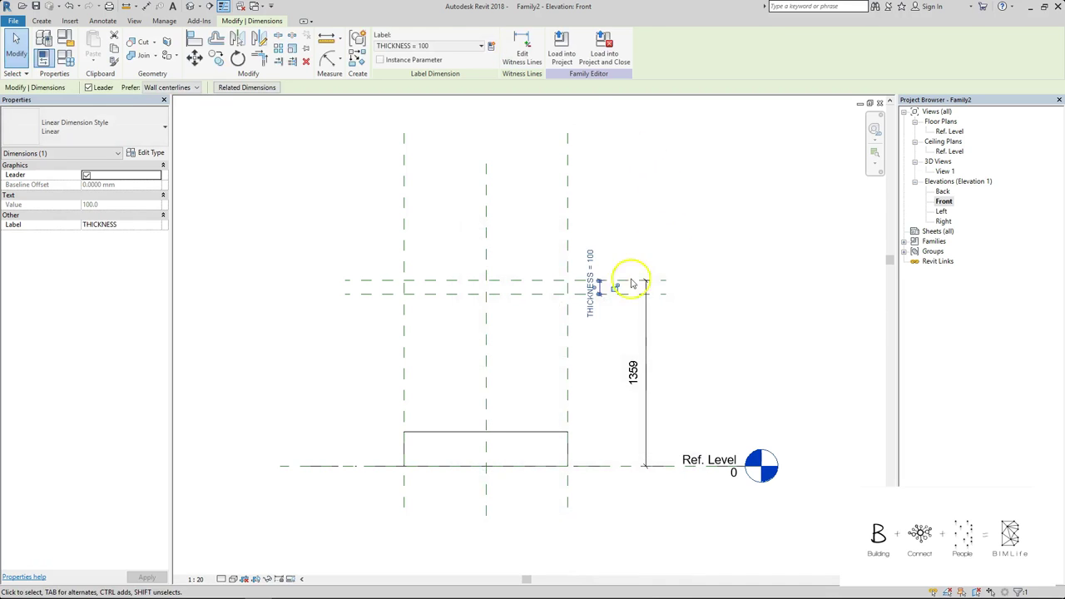
Label the overall vertical dimension with a new type parameter named HEIGHT, and shift the THICKNESS dimension farther from the extrusion.
left_click(647, 311)
left_click(491, 47)
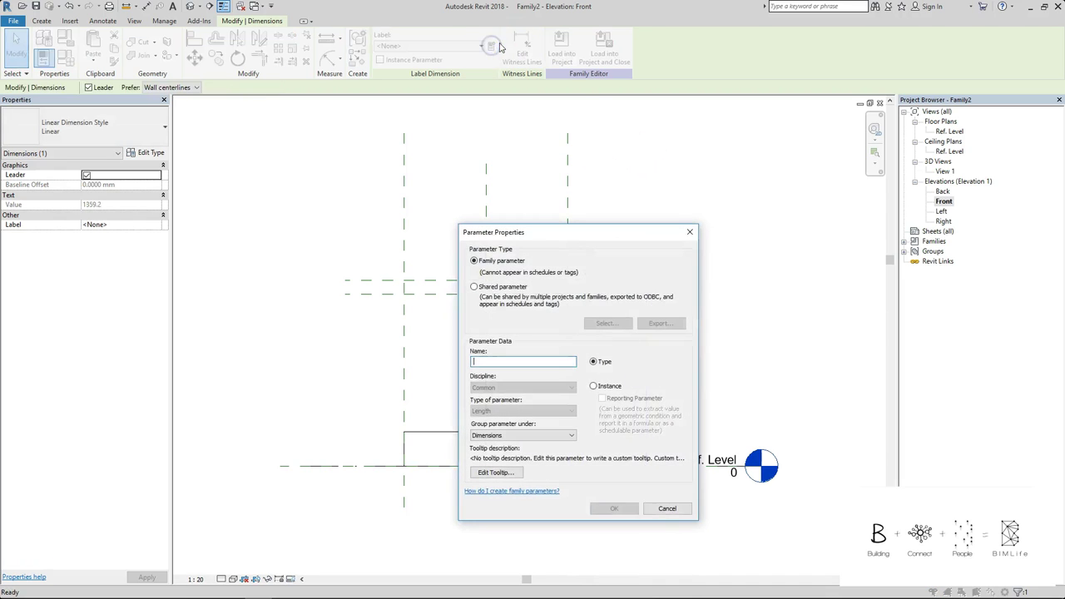
type("HEIGHT")
key("Return")
key("Escape")
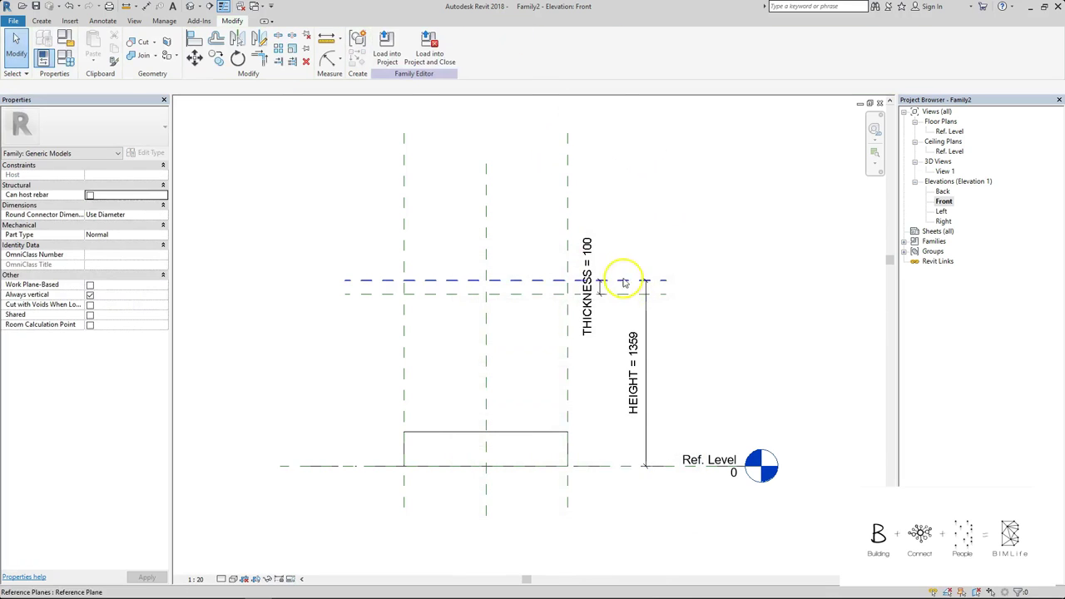
left_click_drag(591, 263, 617, 263)
left_click(664, 190)
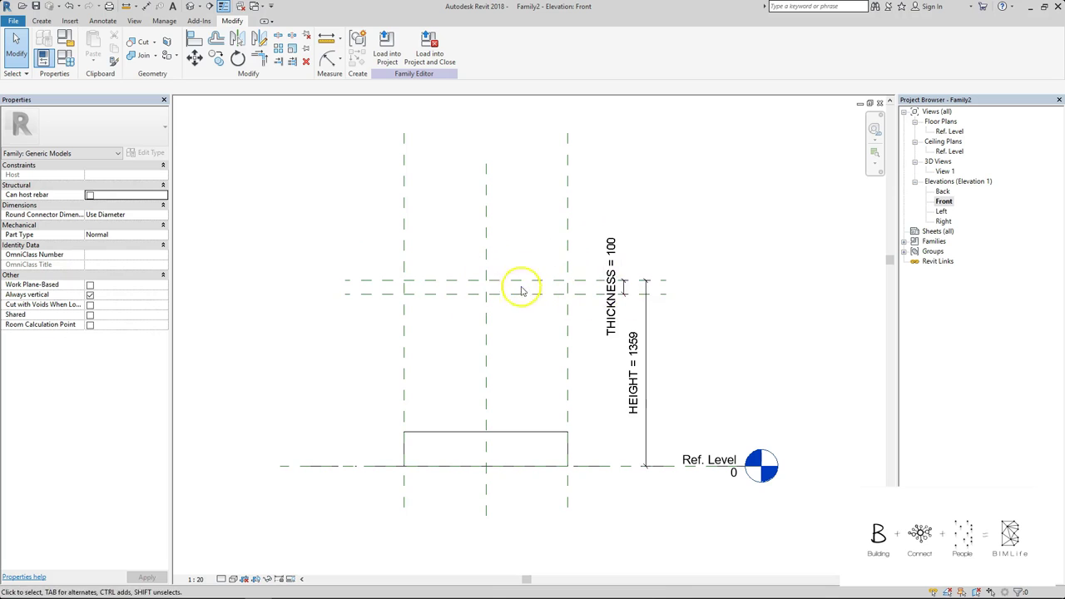
Align and lock the extrusion's top and bottom faces to the upper and lower horizontal reference planes.
key("a")
key("l")
left_click(447, 283)
left_click(455, 432)
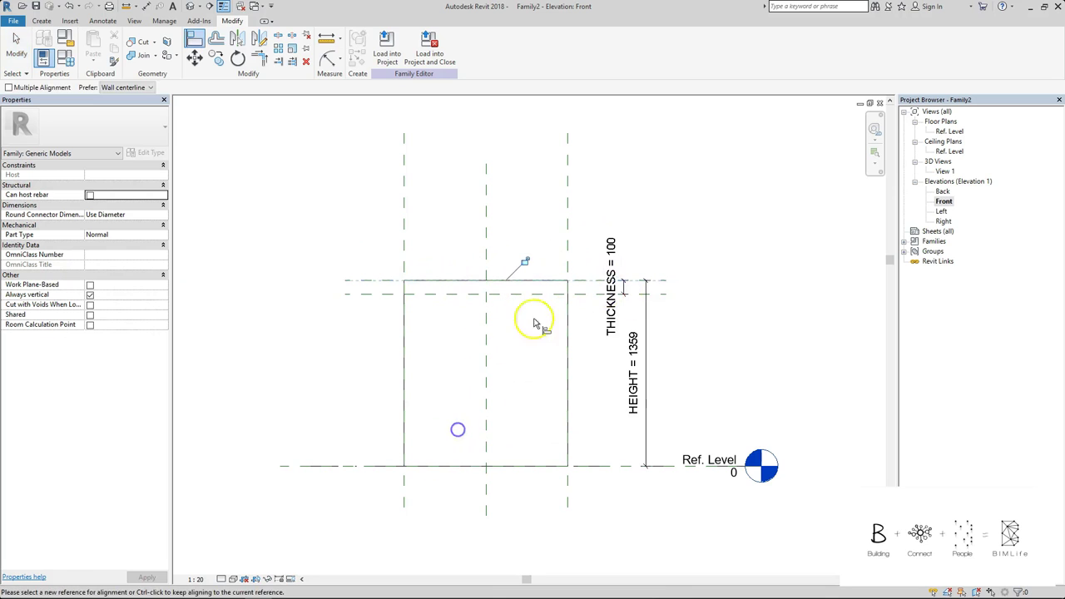
left_click(384, 293)
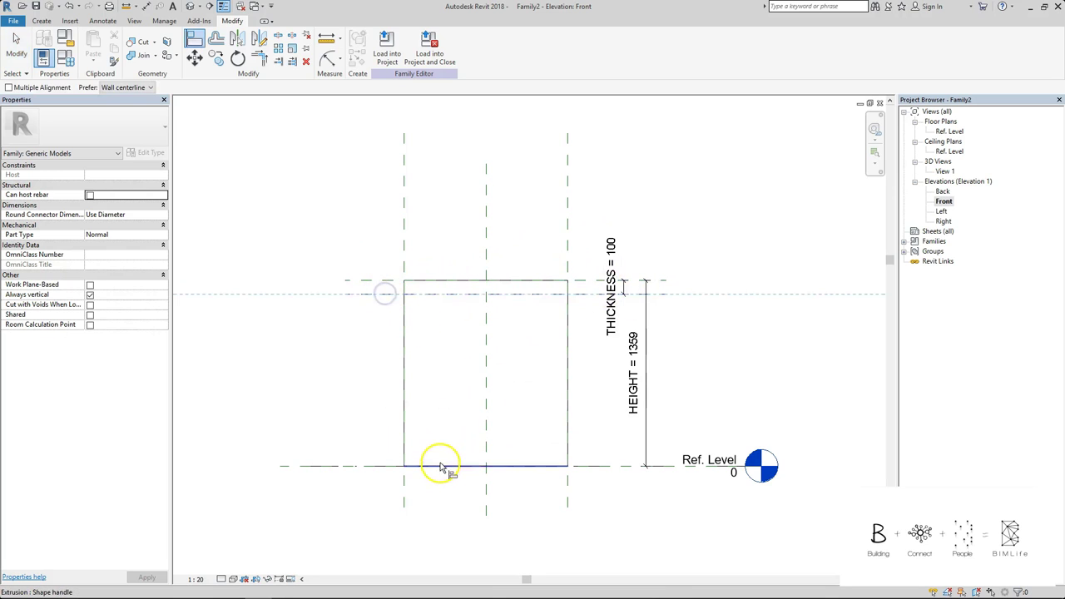
left_click(440, 466)
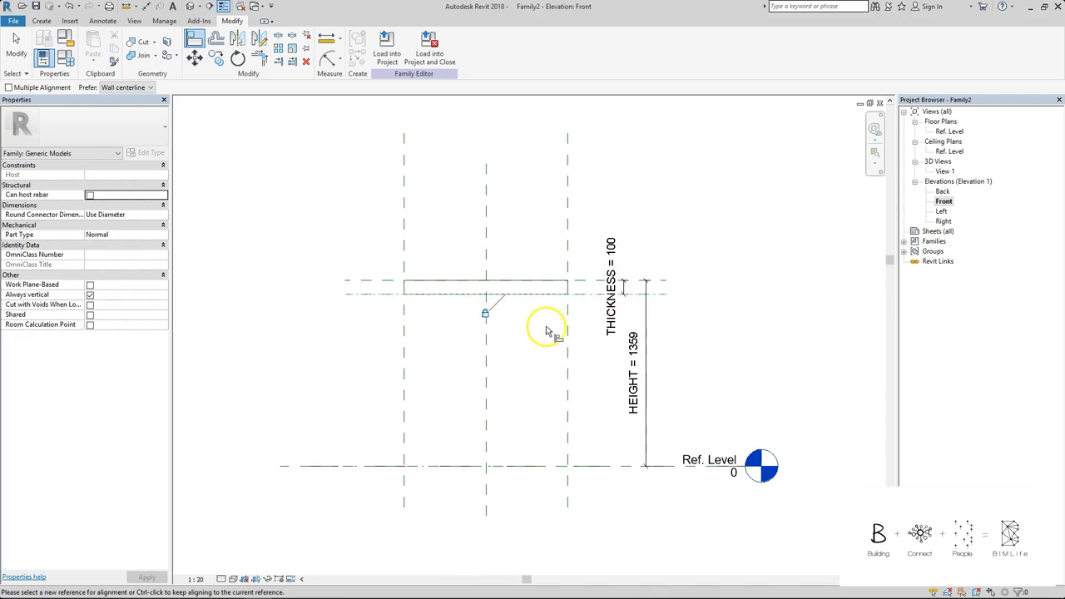
key("Escape")
left_click(748, 200)
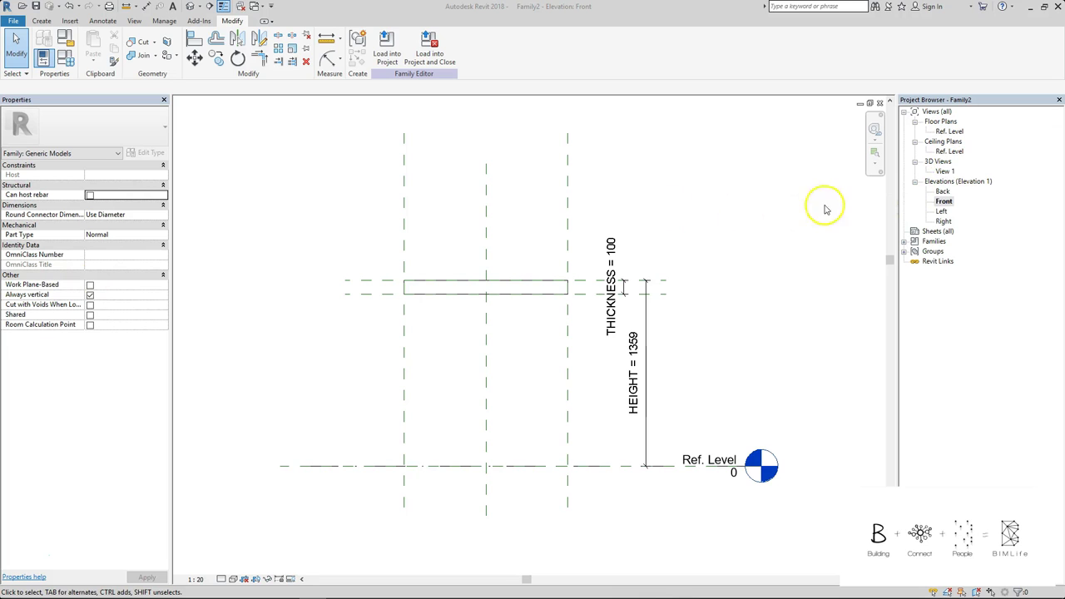
Switch to the Left elevation and set the family's HEIGHT parameter to 900.
double_click(941, 211)
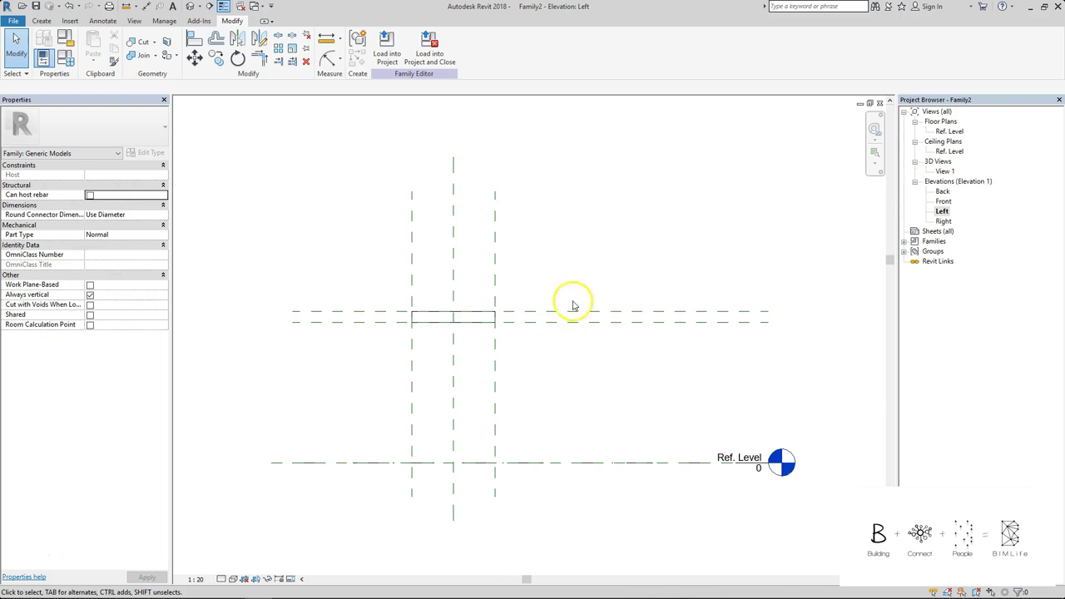
key("f")
key("t")
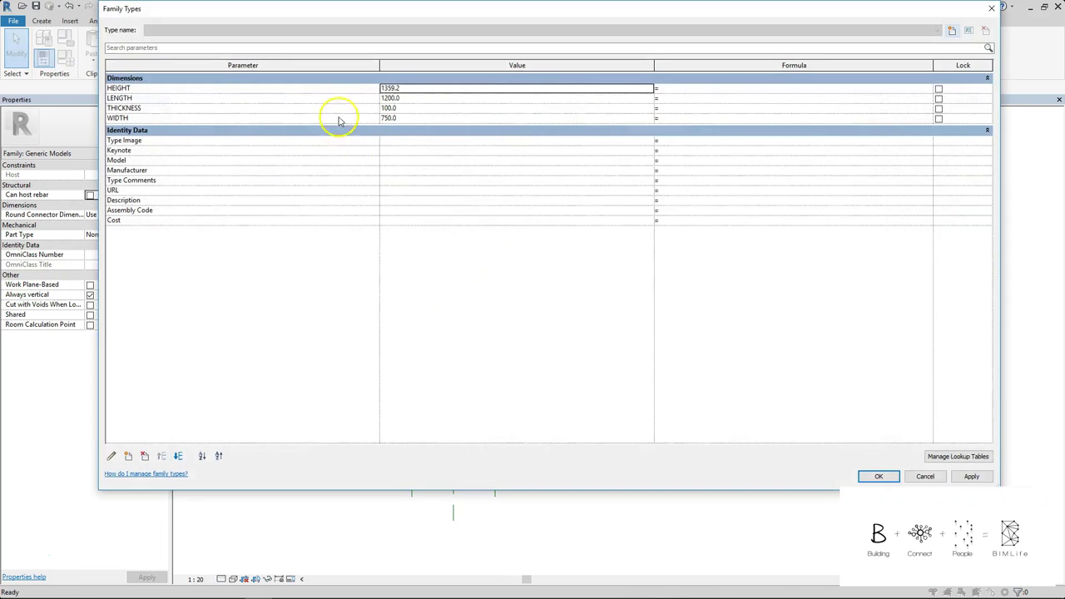
left_click(423, 88)
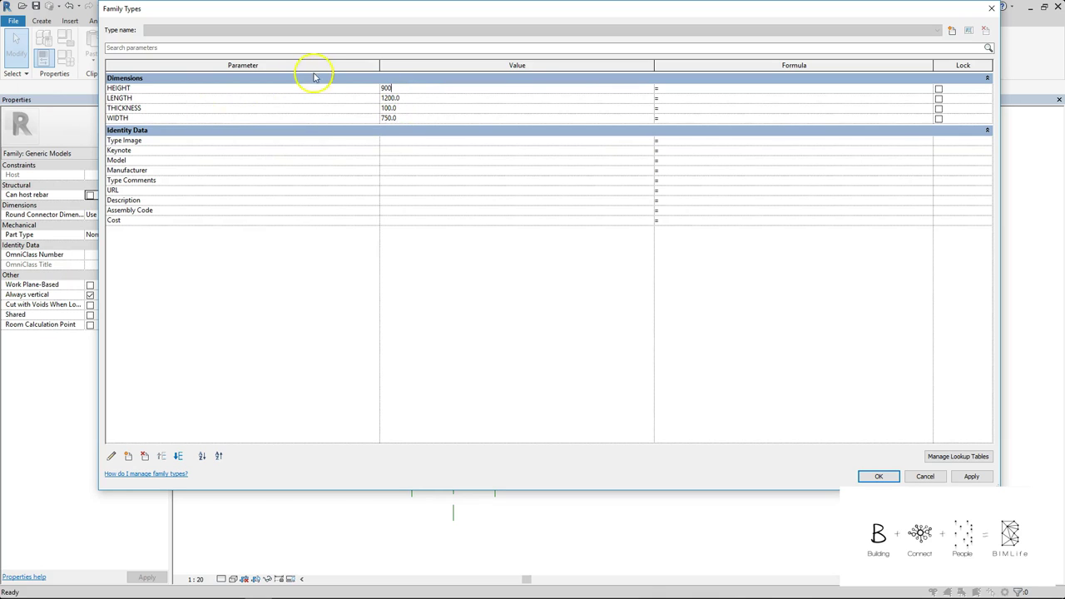
key("Return")
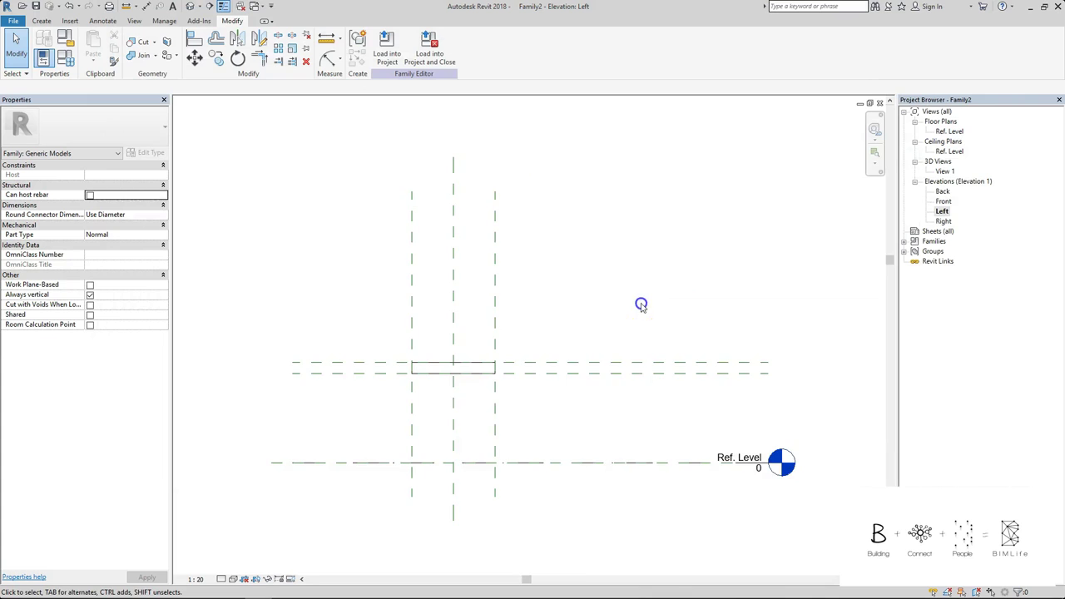
Start a new extrusion and sketch the leg profile's top line, short end edge and about 280 mm underside just below the table top.
scroll(452, 400, "up", 3)
left_click(468, 371)
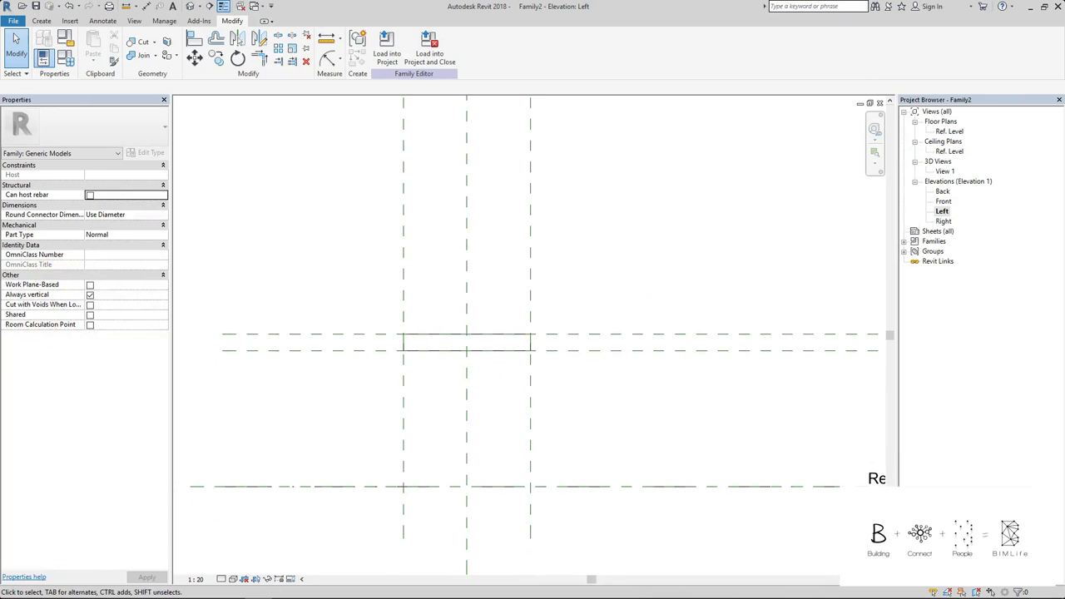
left_click(452, 359)
left_click(41, 20)
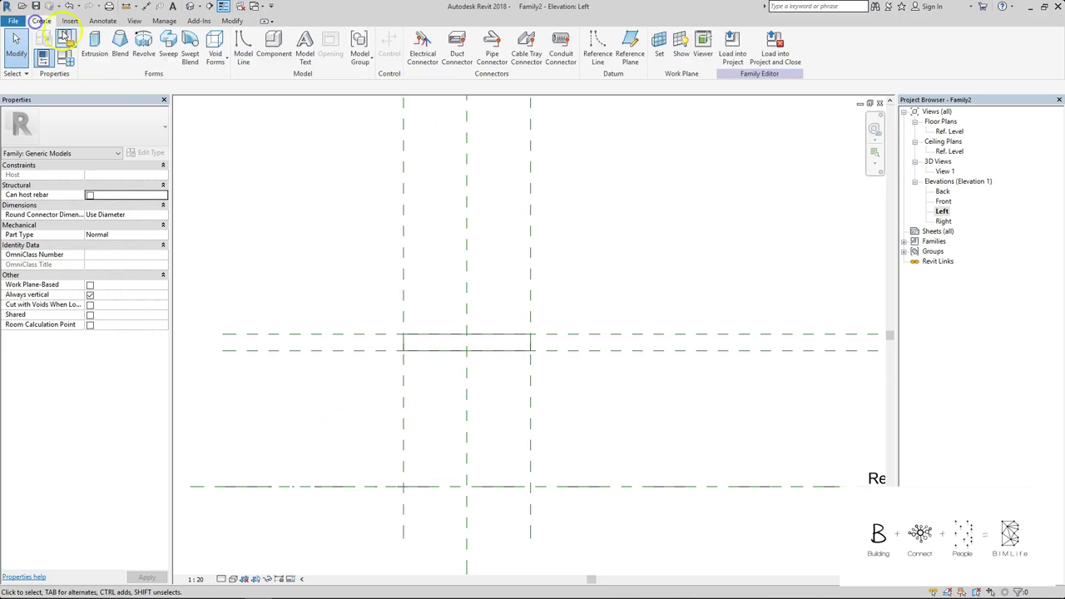
left_click(84, 46)
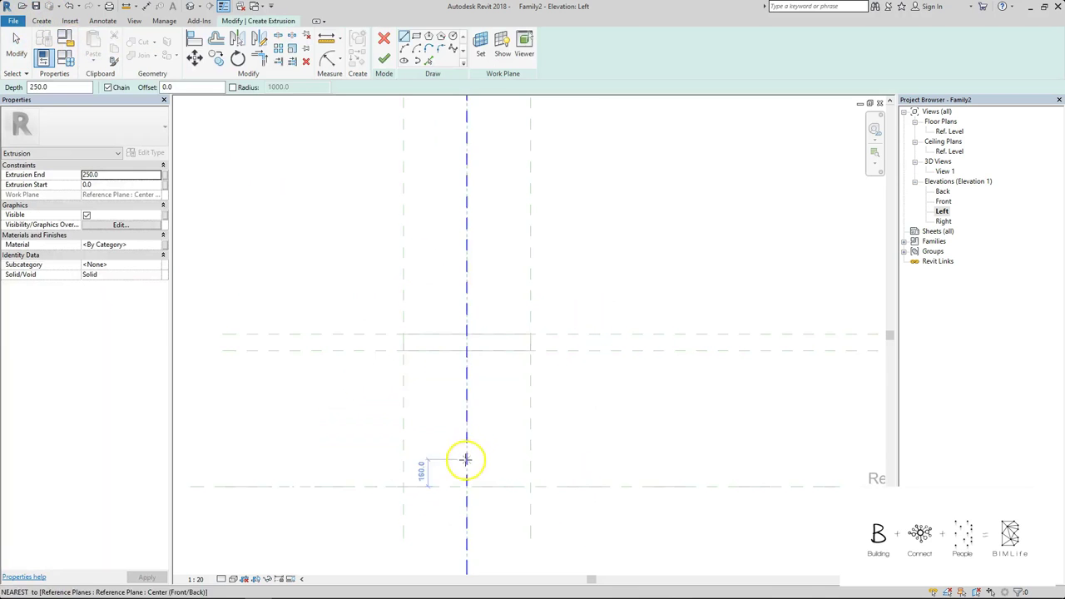
middle_click_drag(454, 459, 446, 417)
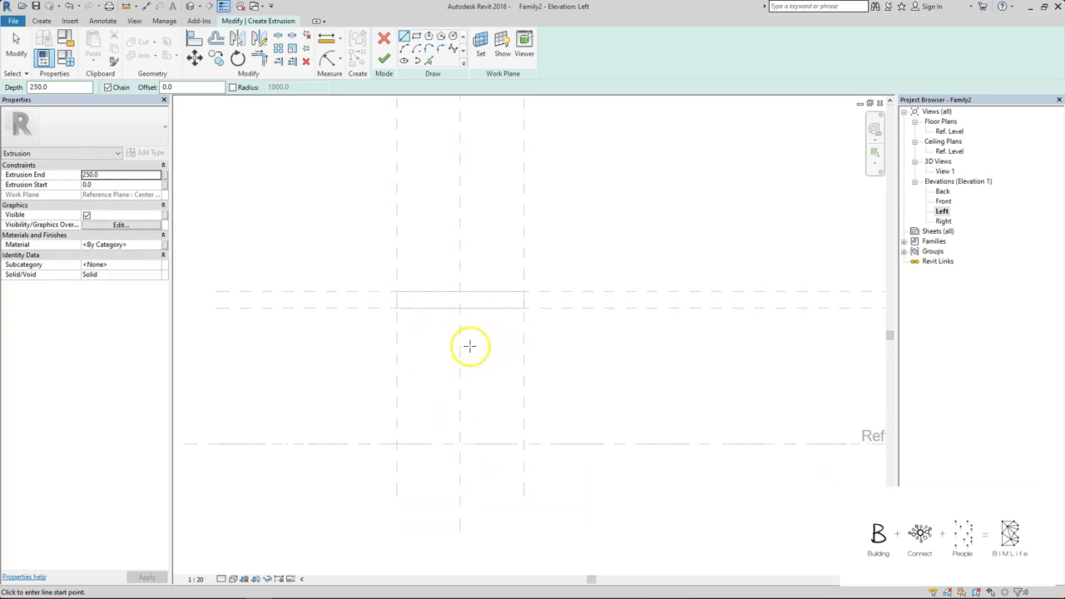
scroll(467, 358, "up", 1)
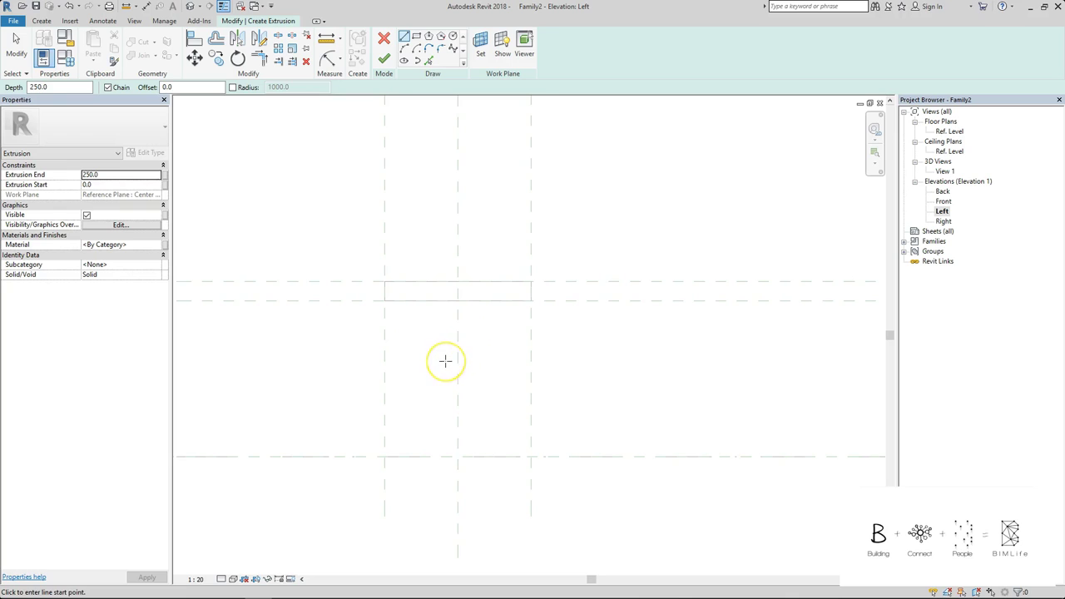
left_click(439, 361)
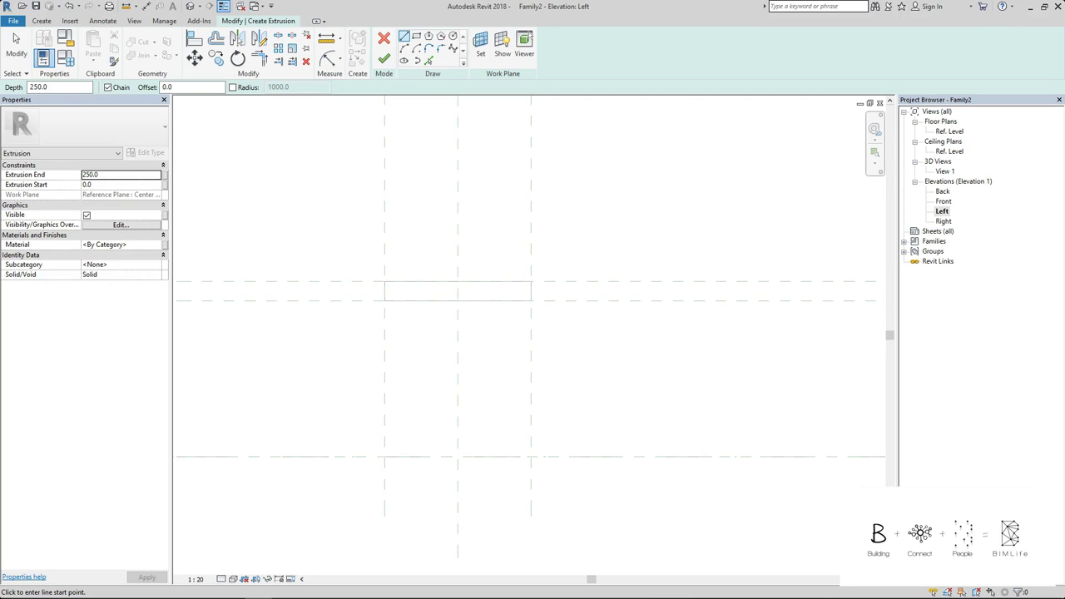
left_click(392, 309)
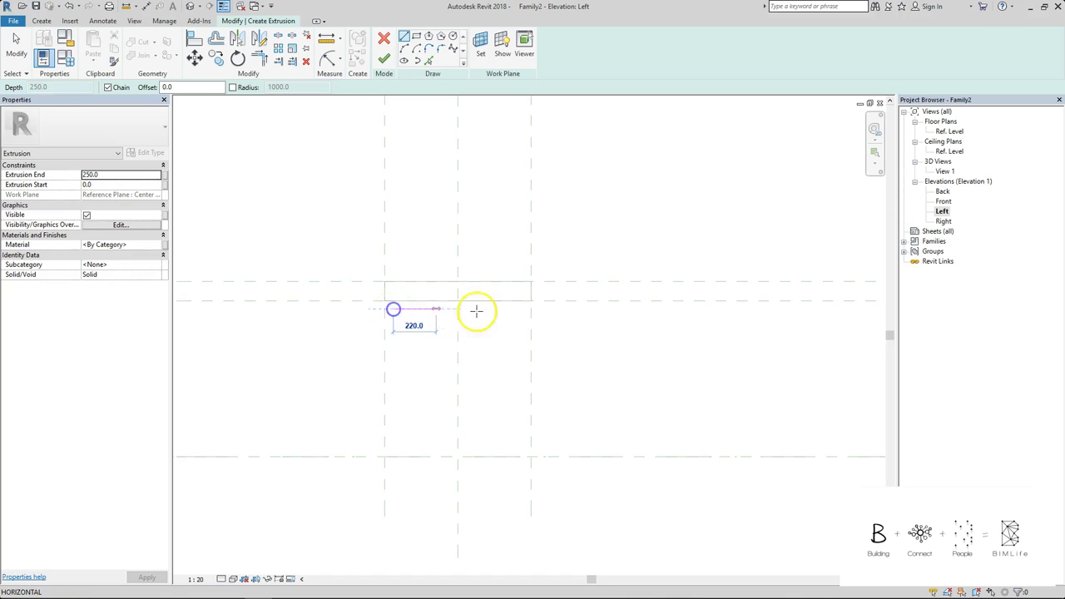
left_click(525, 309)
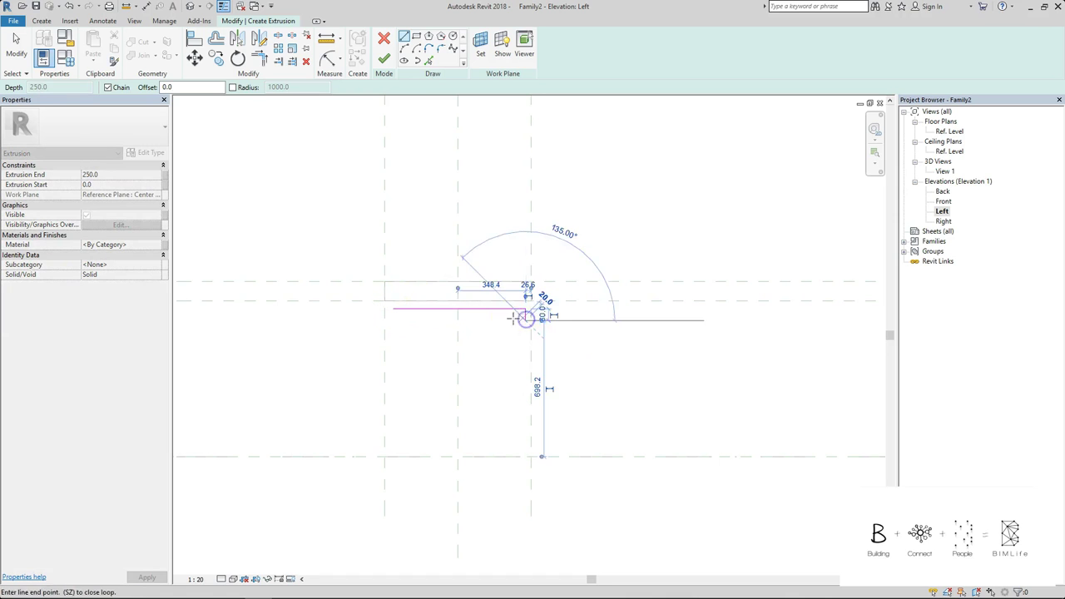
left_click(525, 321)
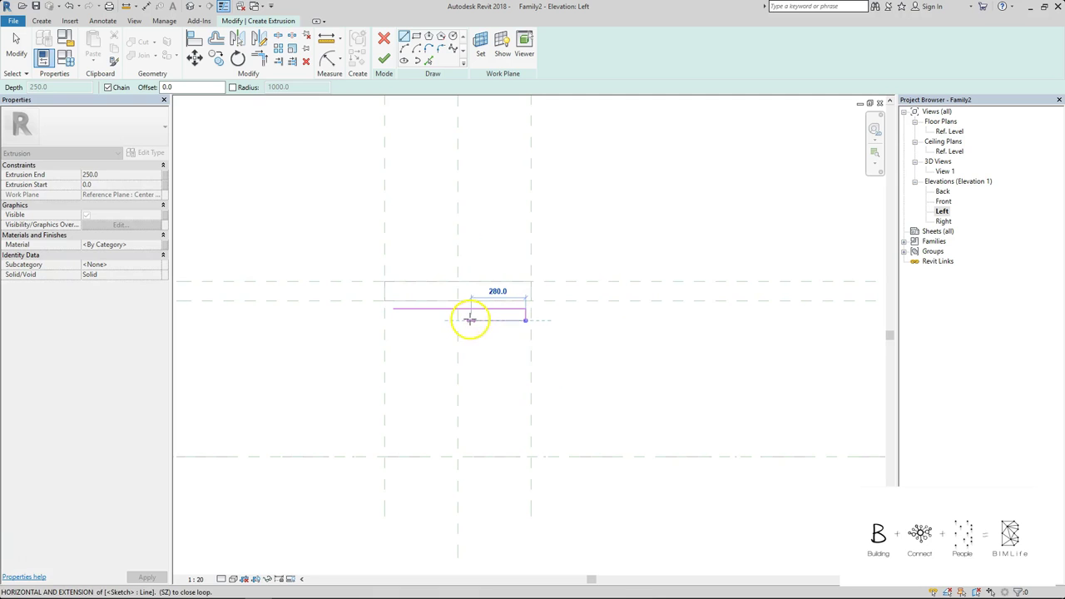
left_click(470, 319)
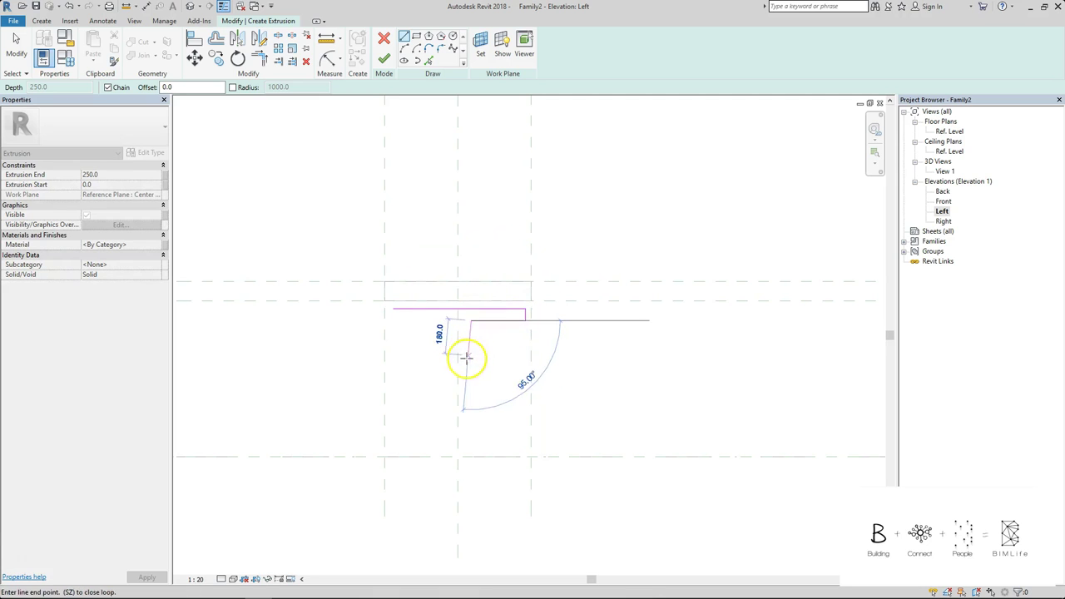
Continue the leg outline down the stem, along a foot slope about 298 mm long at 20°, and across the base above the reference level.
left_click(471, 423)
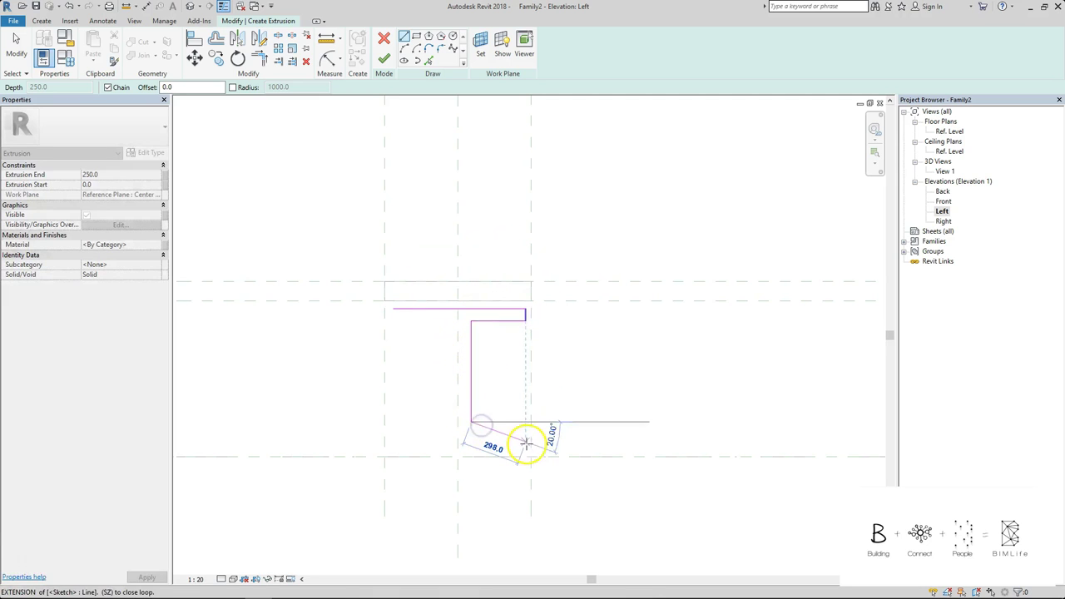
left_click(526, 444)
left_click(525, 450)
left_click(393, 450)
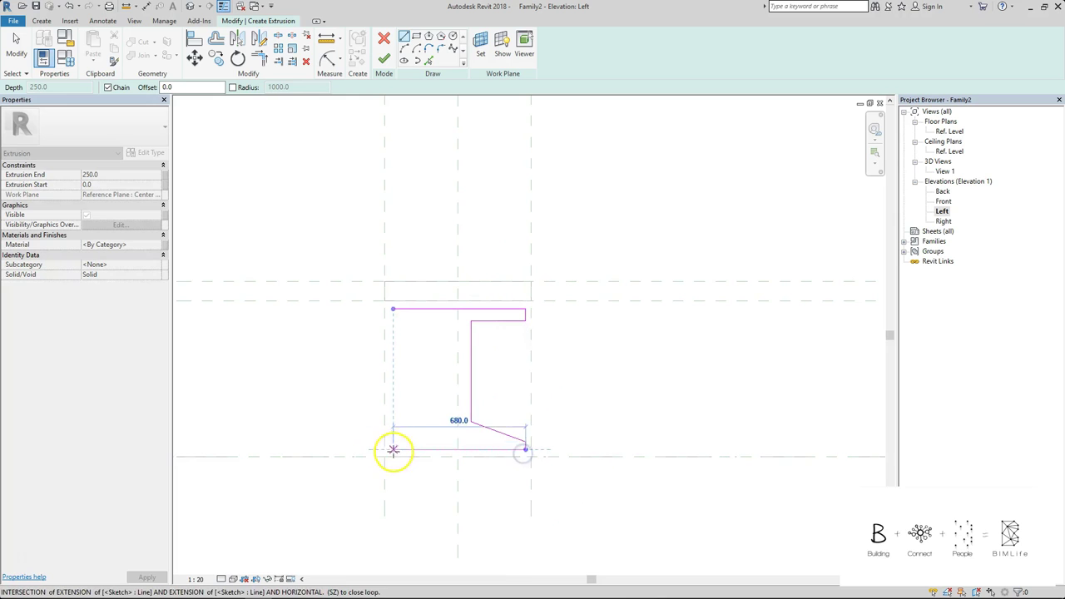
Close the leg outline with a short foot edge, a foot slope about 280 mm long at 15°, the stem side and the flange underside.
left_click(389, 435)
left_click(442, 421)
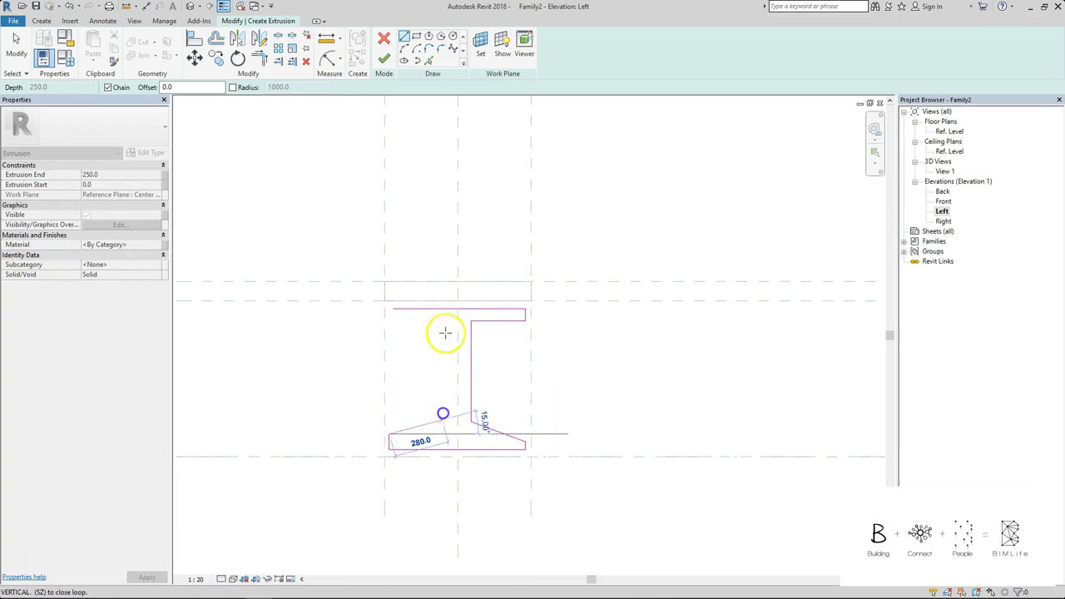
left_click(445, 320)
left_click(394, 319)
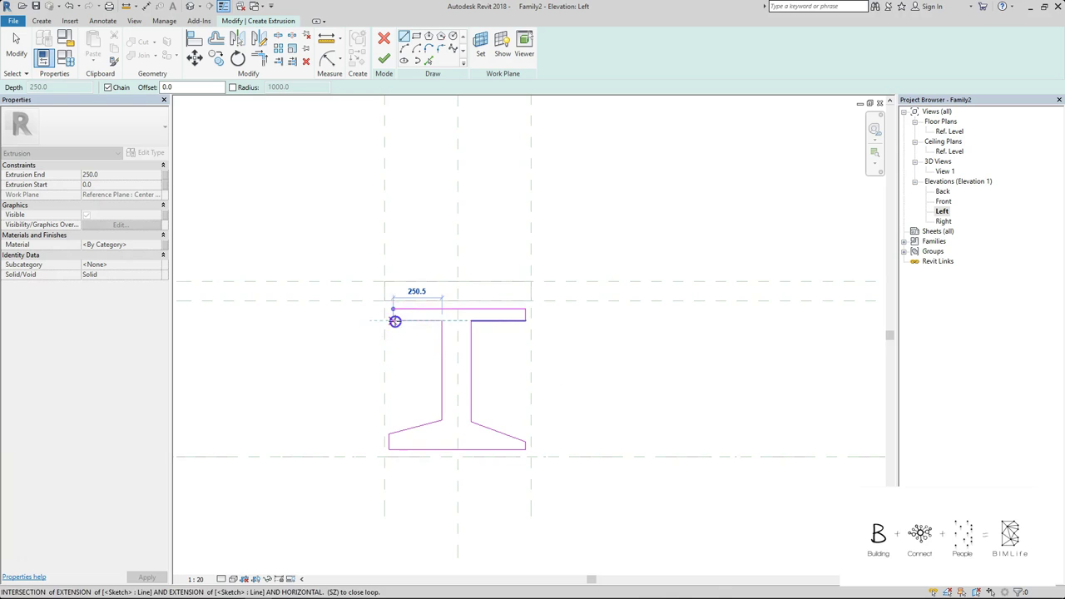
left_click(394, 320)
key("Escape")
key("Escape")
scroll(409, 292, "up", 1)
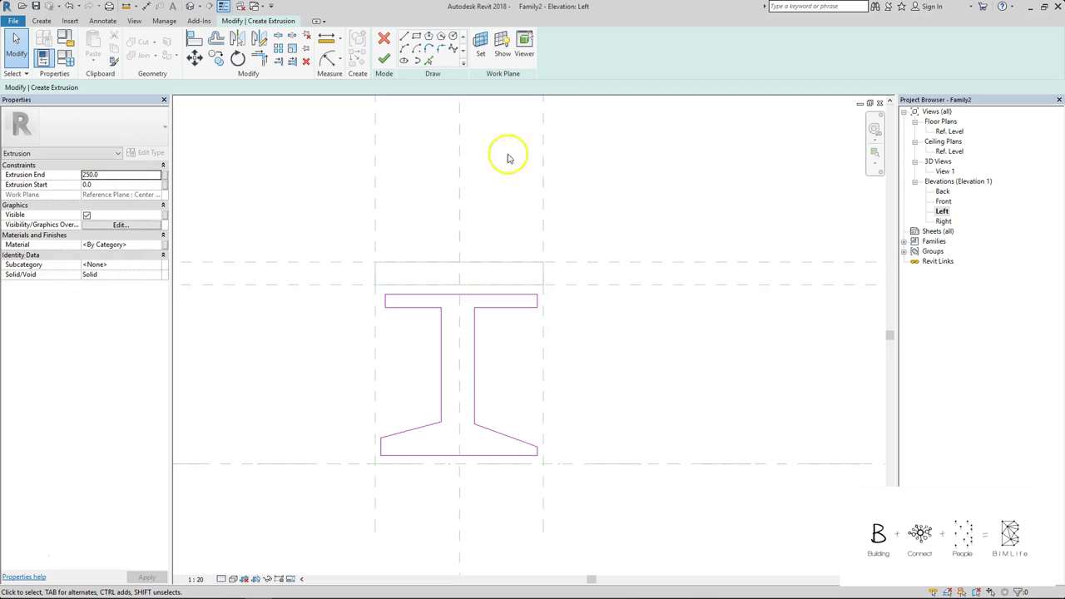
Dimension the leg's left flange end from the left vertical reference plane and set the offset to 50.
left_click(414, 185)
key("d")
key("i")
left_click(374, 191)
left_click(385, 301)
left_click(407, 193)
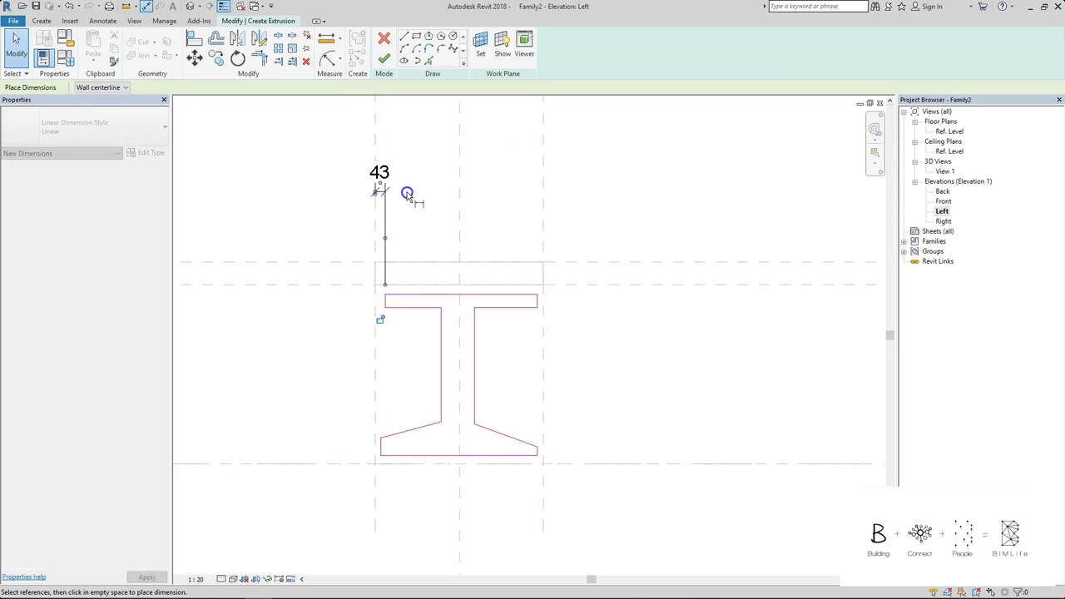
key("Escape")
key("Escape")
left_click(386, 298)
left_click(384, 179)
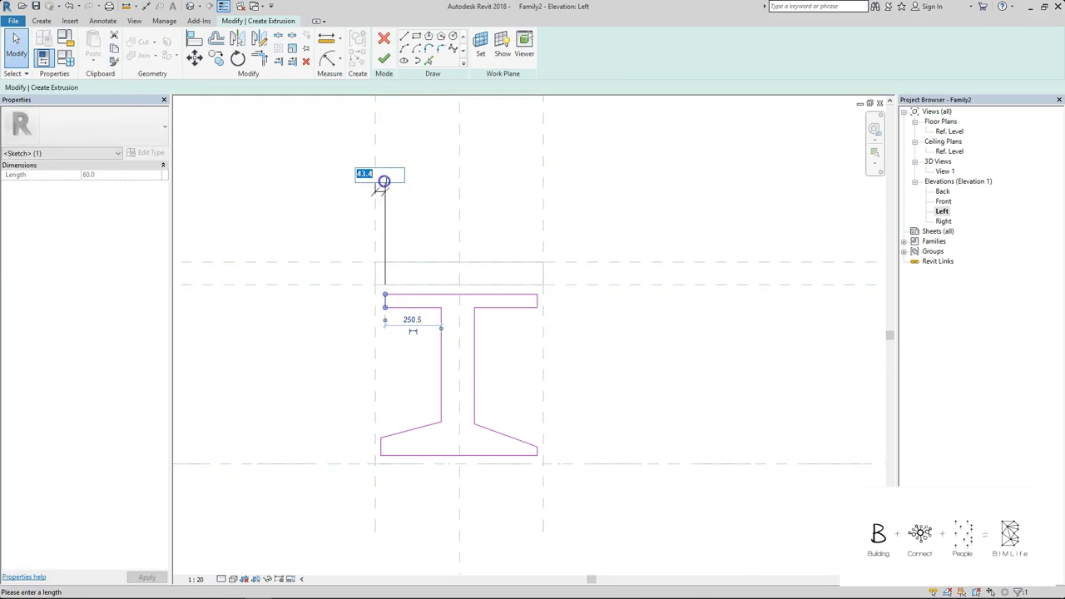
type("50")
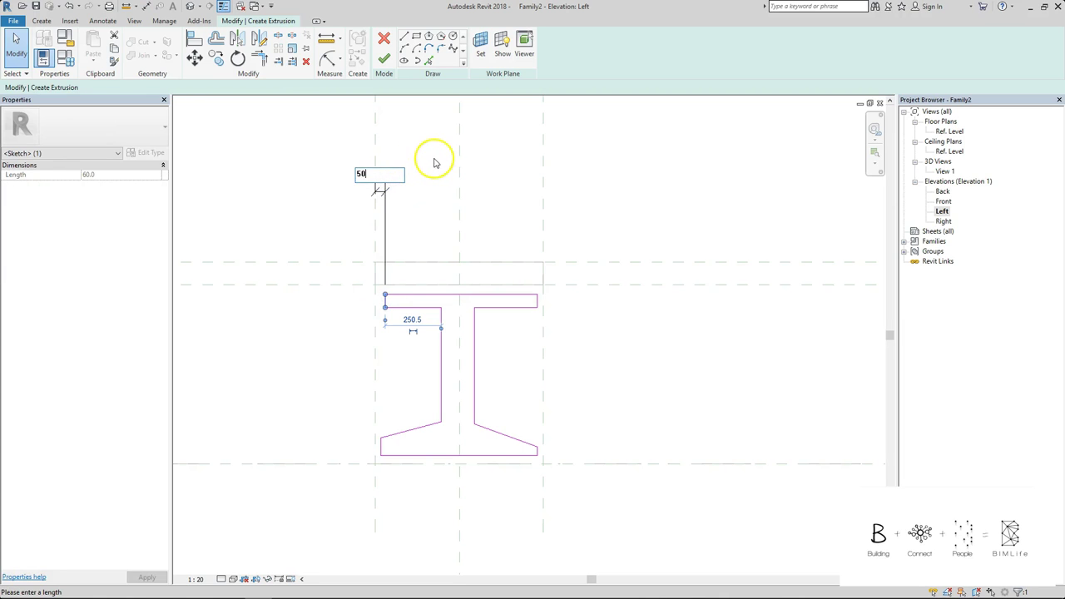
key("Return")
Dimension the leg's right flange end from the right vertical reference plane and set the offset to 50.
key("d")
key("i")
left_click(547, 161)
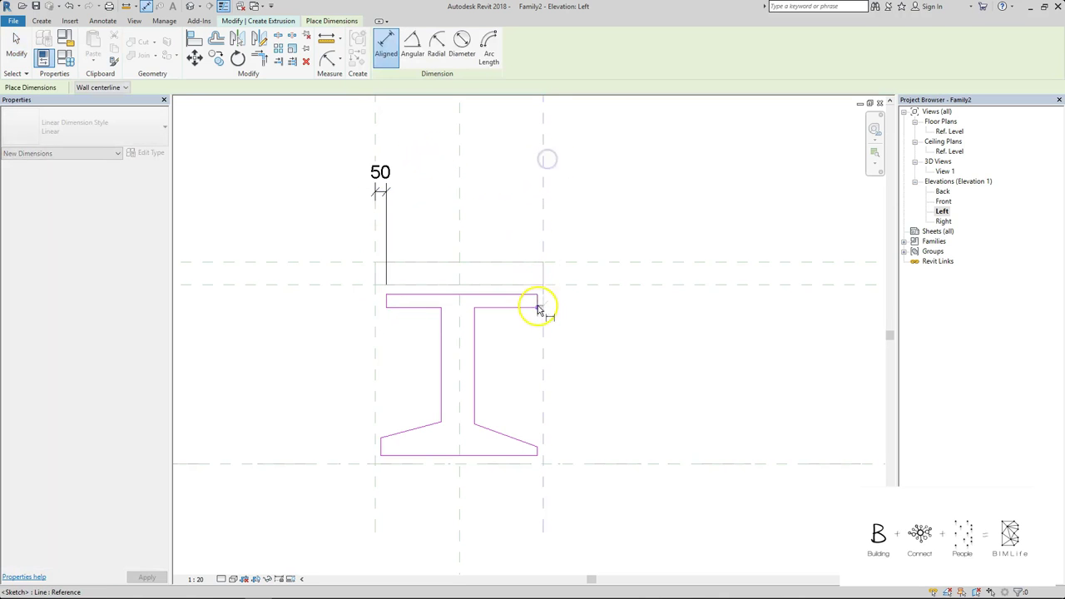
left_click(537, 301)
left_click(529, 193)
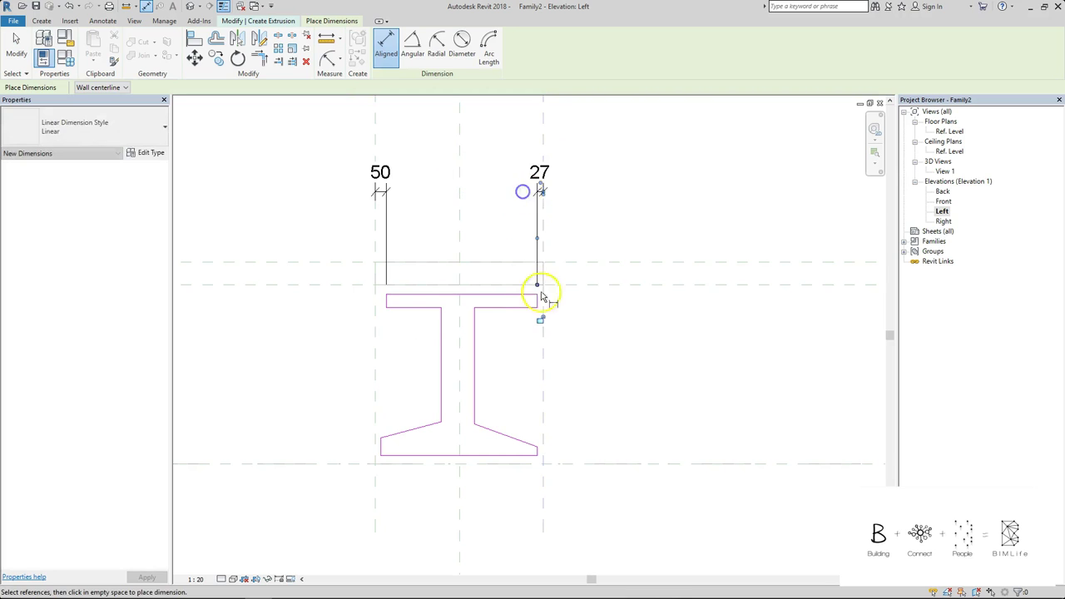
key("Escape")
key("Escape")
left_click(533, 305)
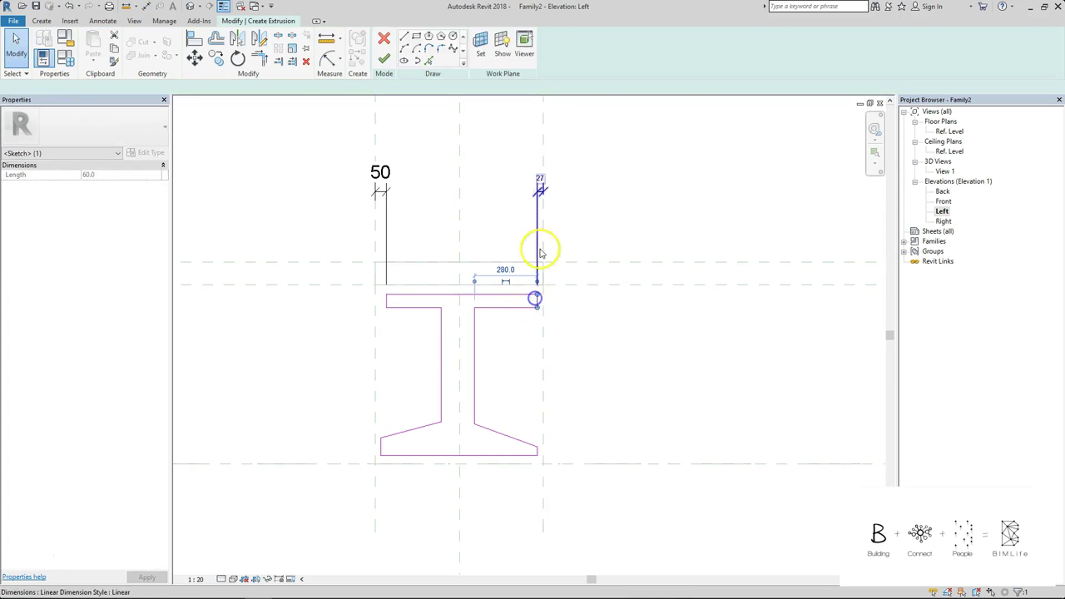
left_click(539, 173)
type("50")
key("Return")
left_click(608, 200)
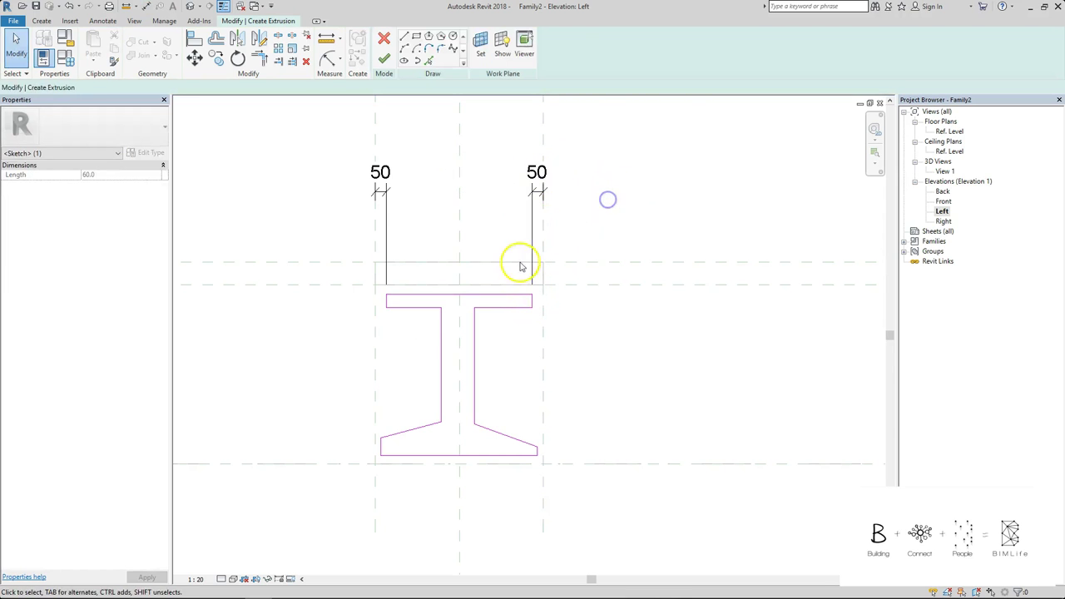
Lock both 50 mm offset dimensions at the ends of the leg's top flange.
left_click(387, 196)
left_click(380, 320)
left_click(439, 195)
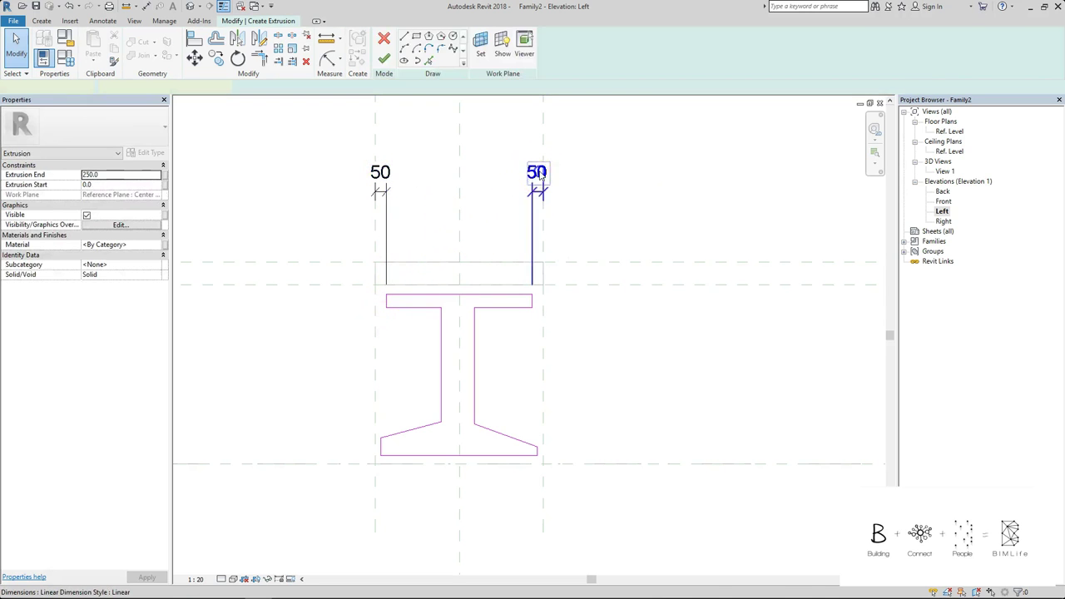
left_click(539, 173)
left_click(623, 185)
Align and lock the leg profile's top line to the reference plane at the underside of the table top.
key("a")
key("l")
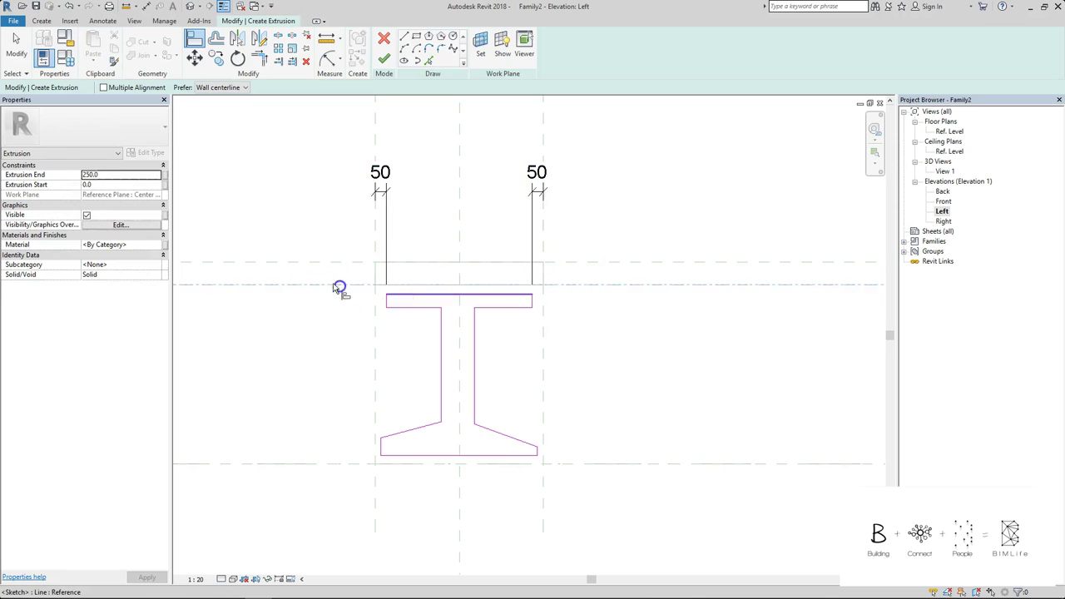
left_click(340, 286)
left_click(433, 294)
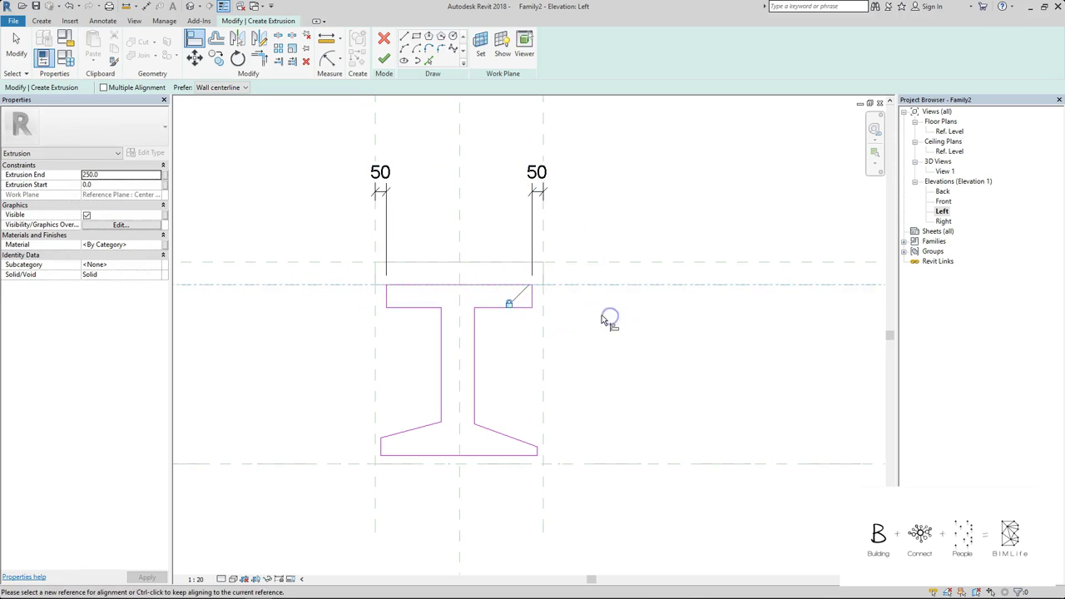
Dimension the flange thickness from the table top's underside plane to the right flange underside and set it to 25.
key("d")
key("i")
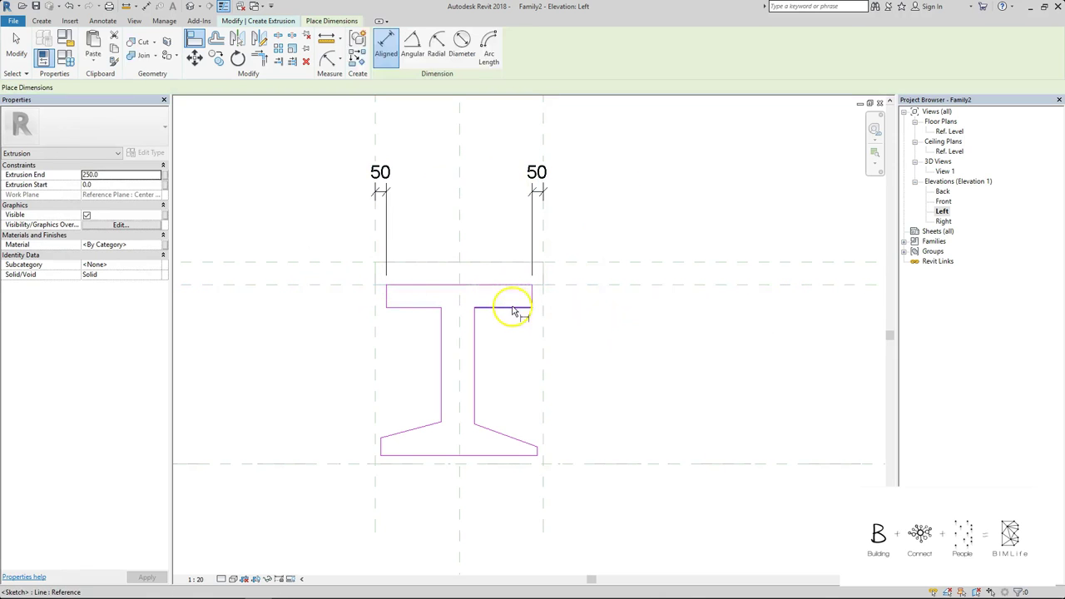
left_click(526, 309)
left_click(587, 285)
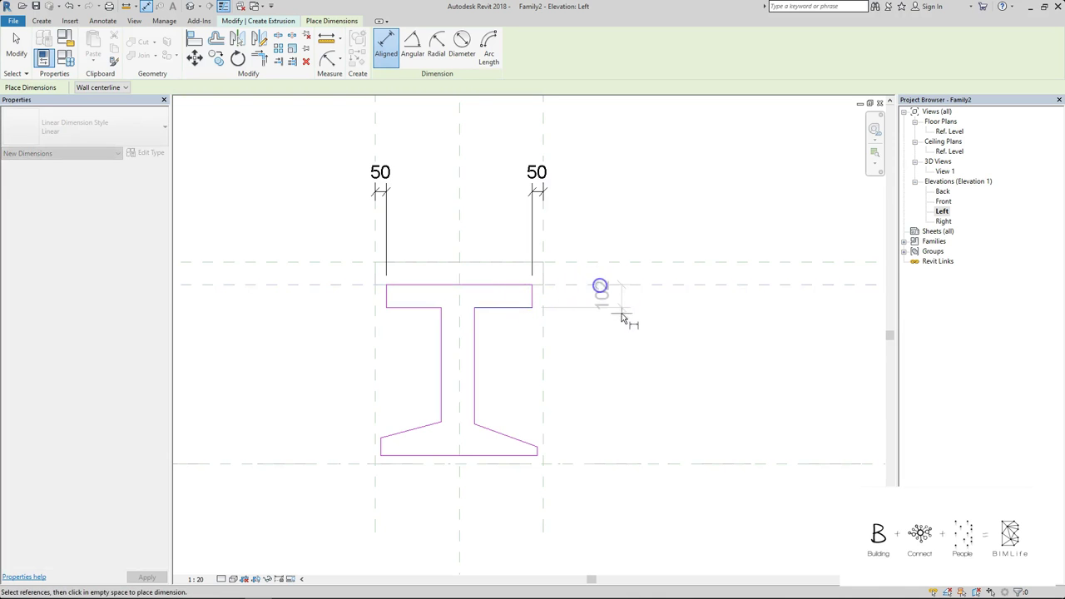
left_click(622, 335)
key("Escape")
left_click(507, 308)
left_click(620, 296)
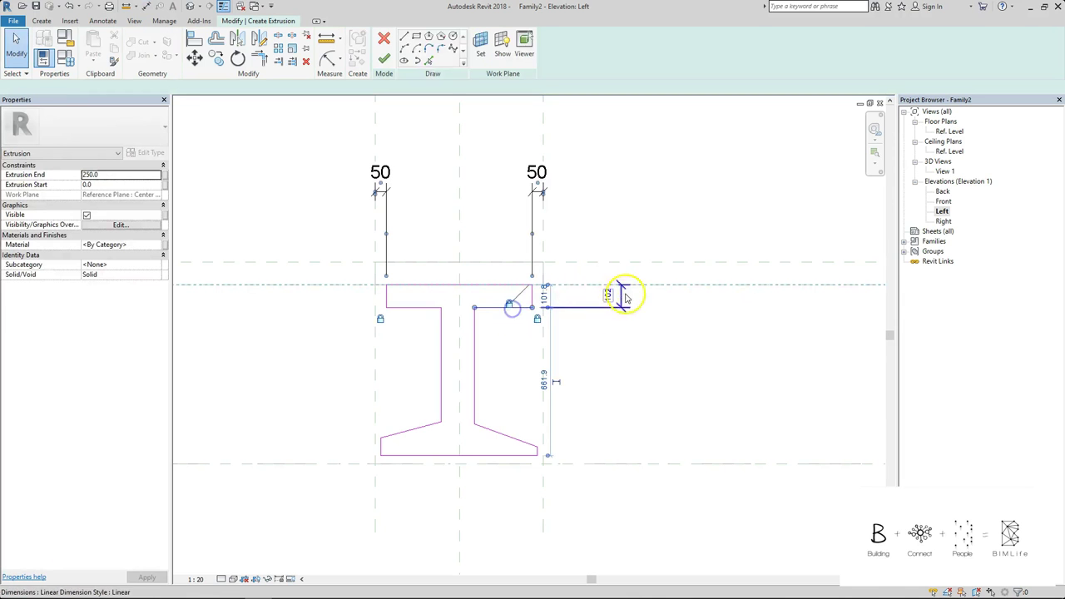
type("25")
key("Return")
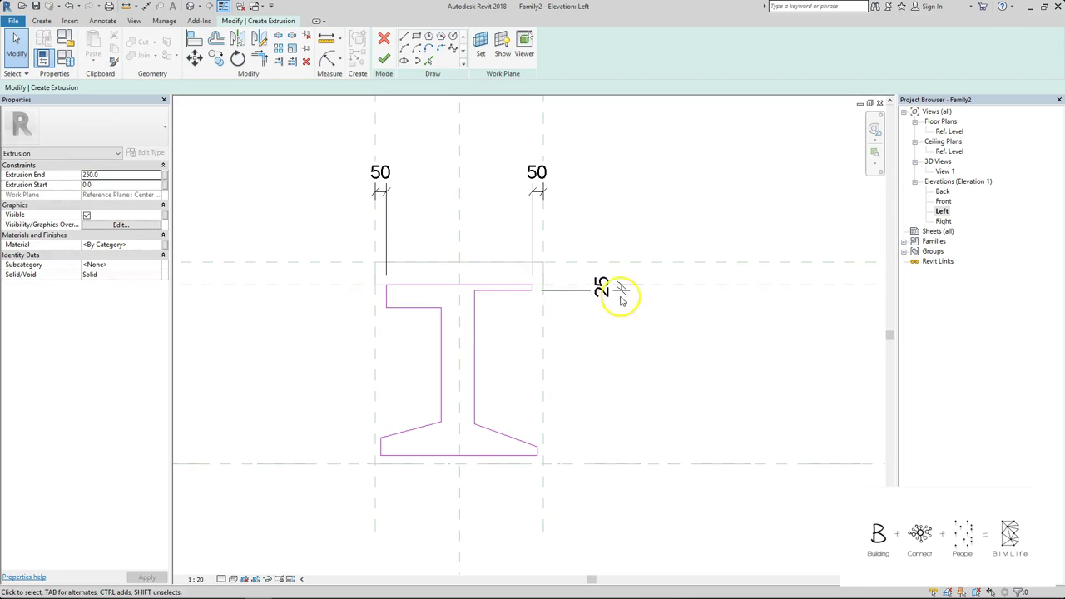
left_click(621, 287)
left_click(708, 209)
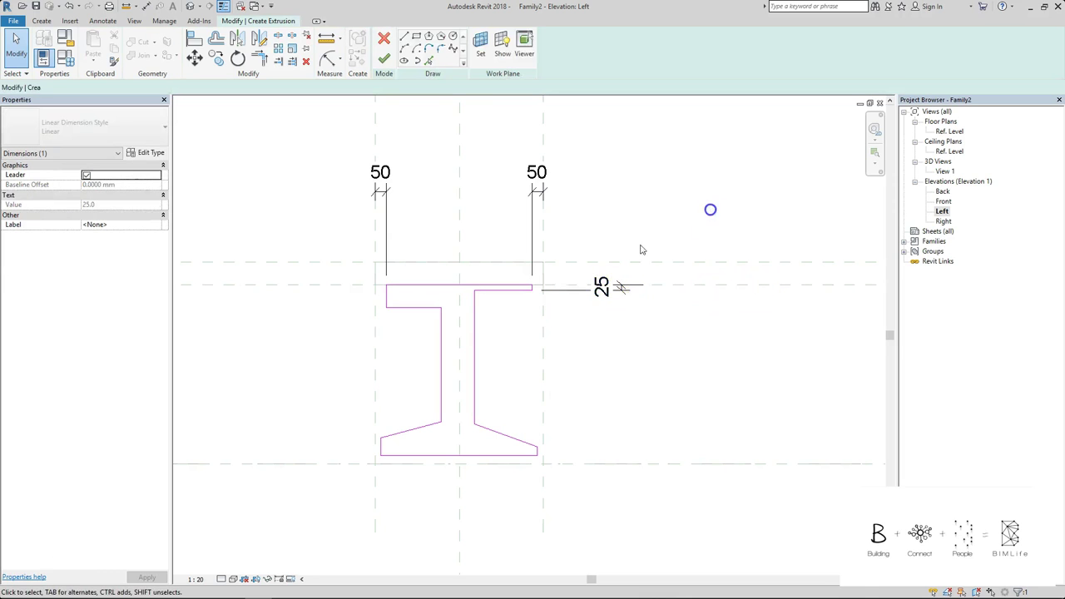
Align and lock the left flange underside to the right one, and end the alignment.
key("l")
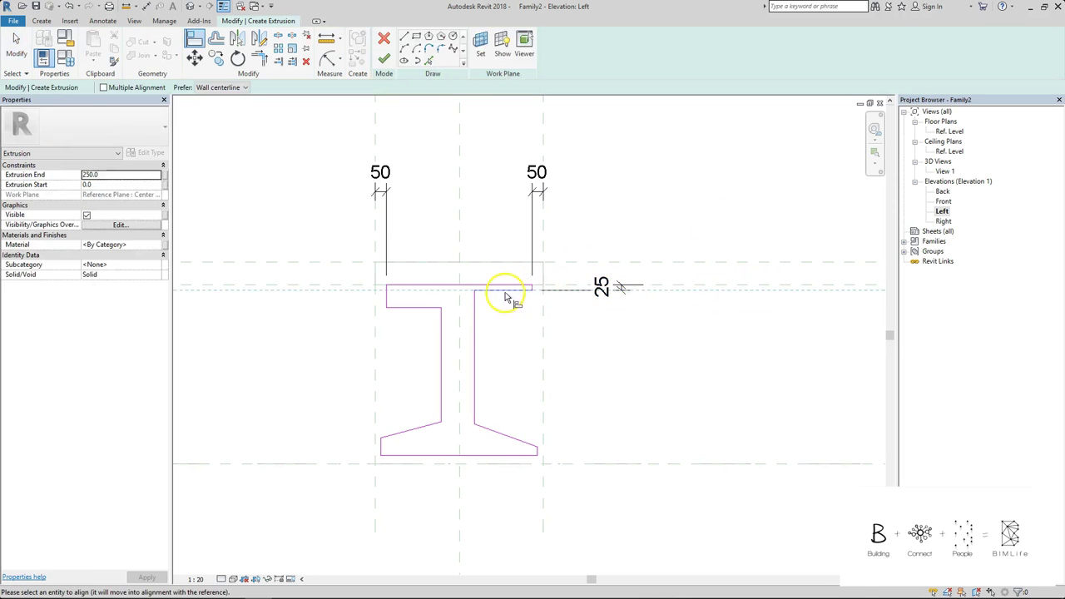
left_click(408, 307)
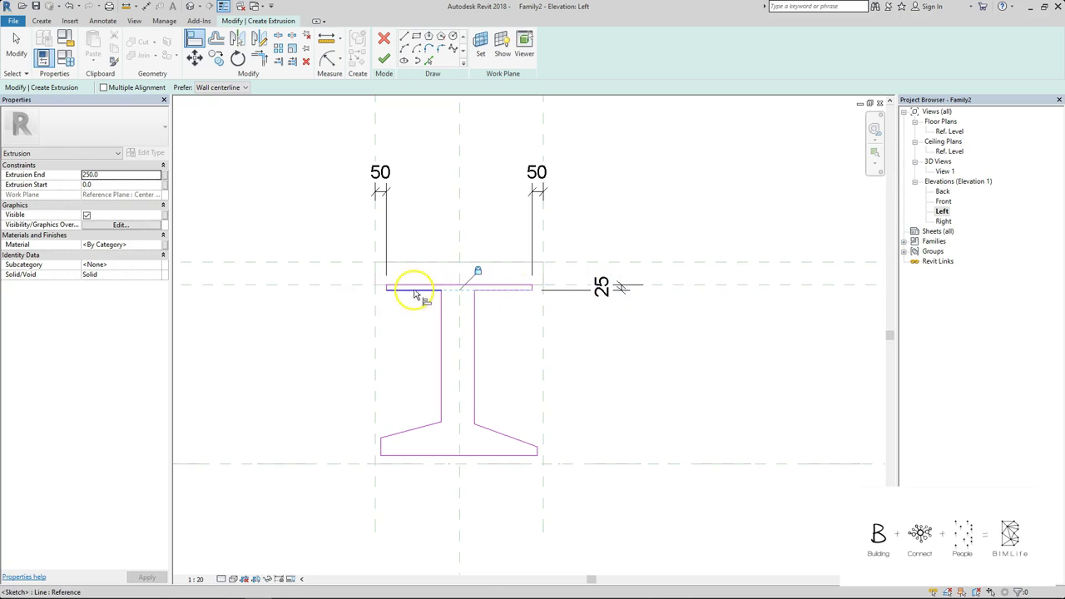
key("Escape")
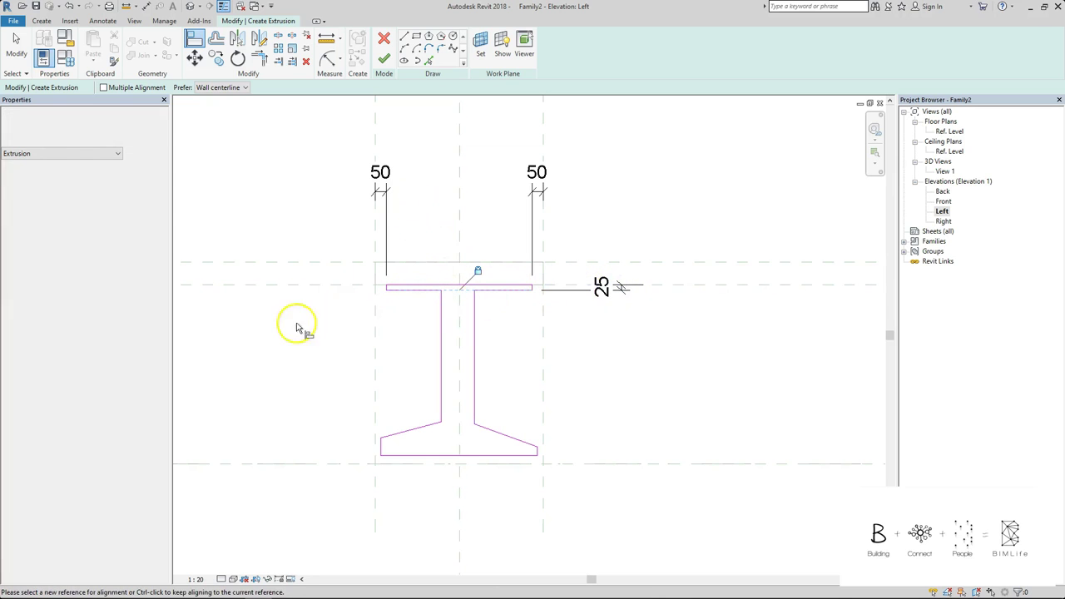
left_click(297, 327)
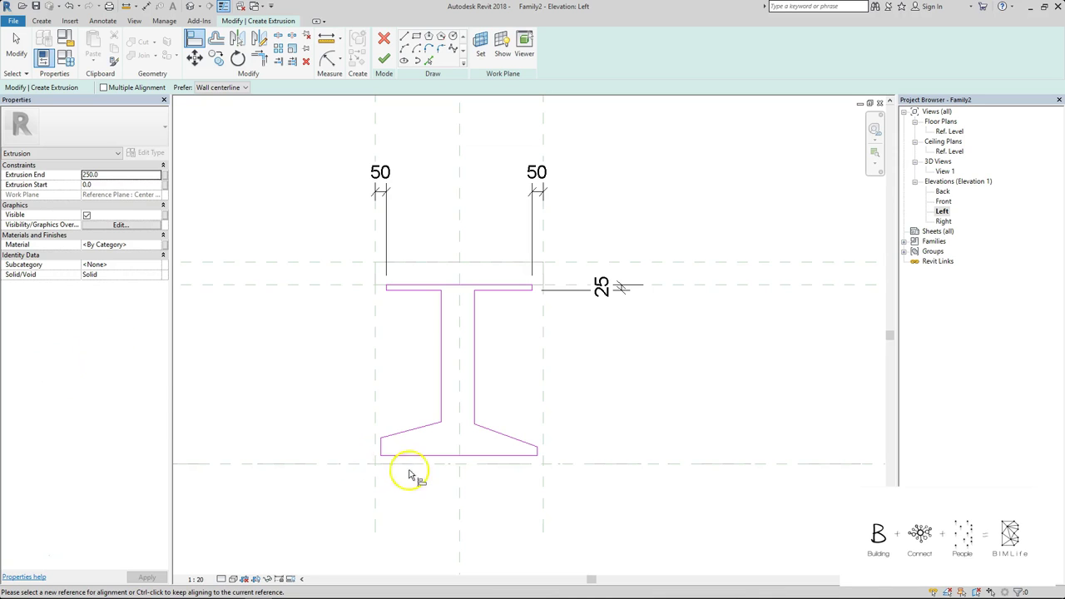
right_click(409, 443)
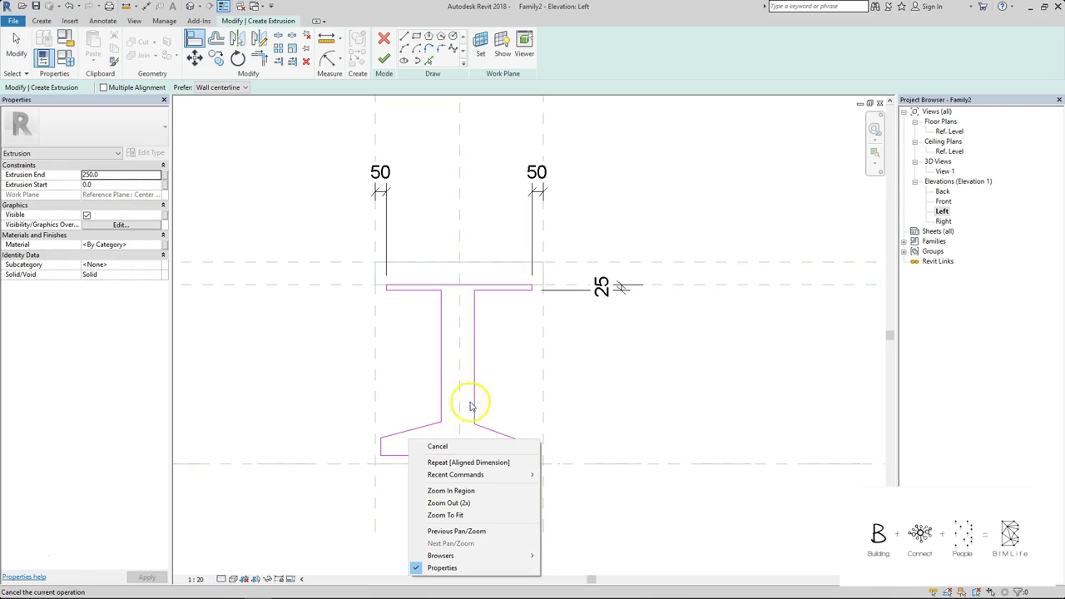
left_click(438, 446)
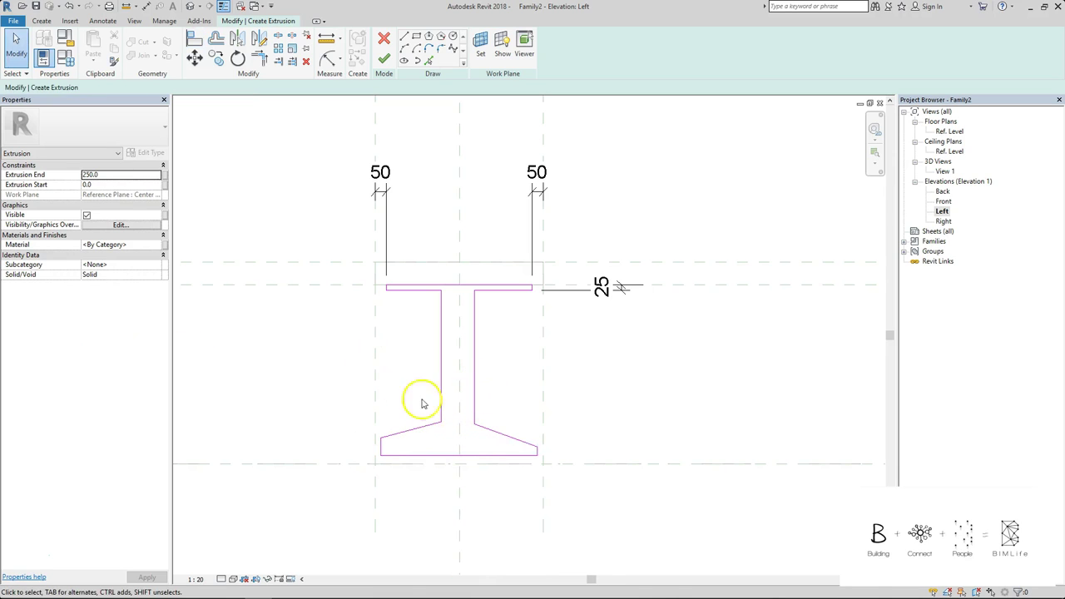
Align and lock the foot's two end edges to the outer vertical reference planes and its base line to the reference level.
scroll(376, 449, "up", 2)
key("a")
key("l")
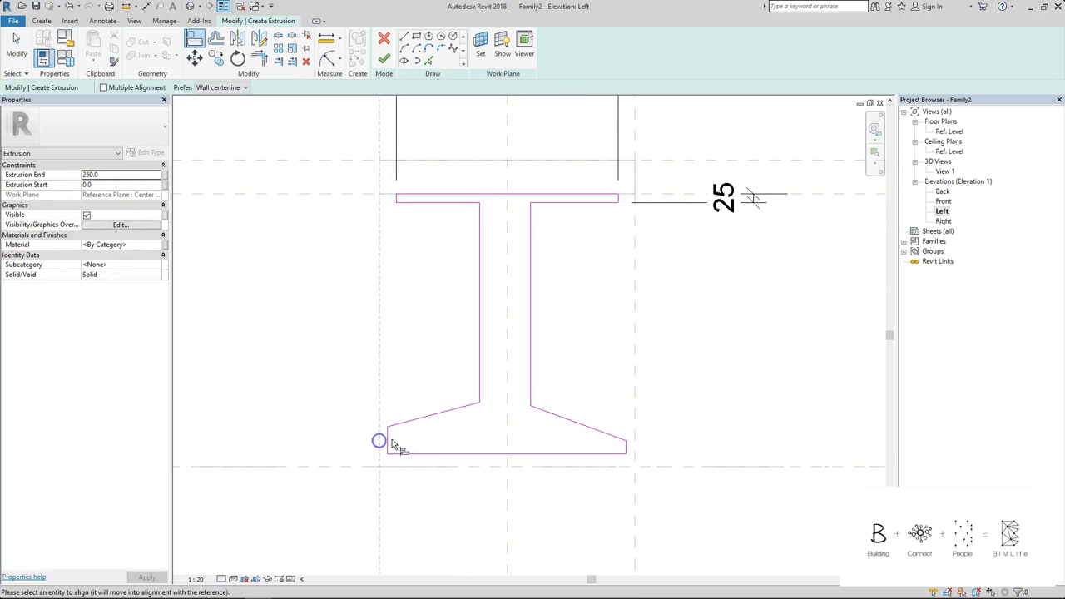
left_click(388, 439)
left_click(340, 468)
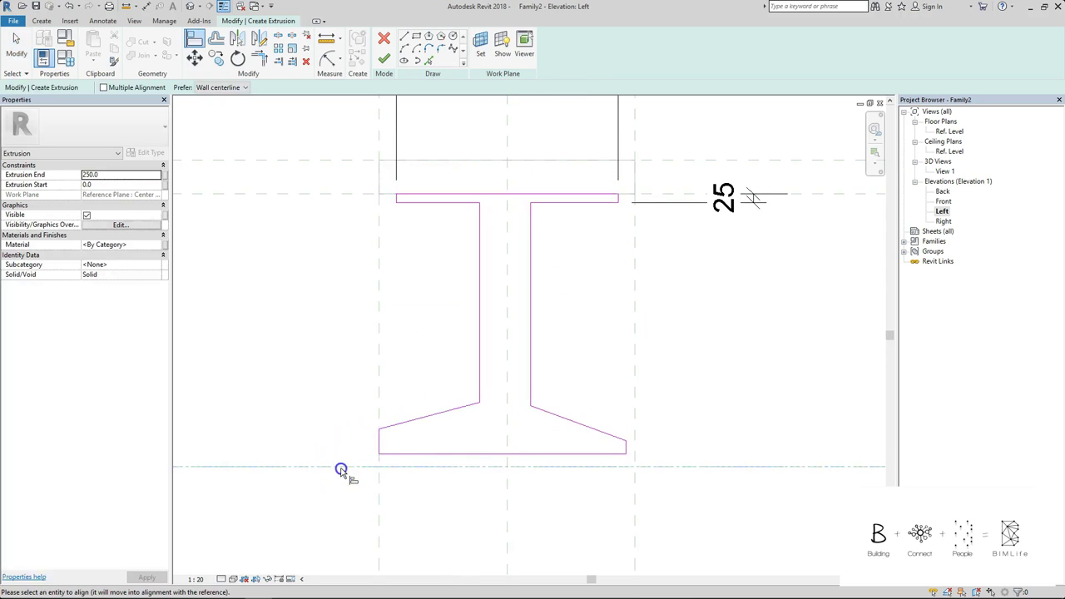
left_click(426, 453)
left_click(638, 388)
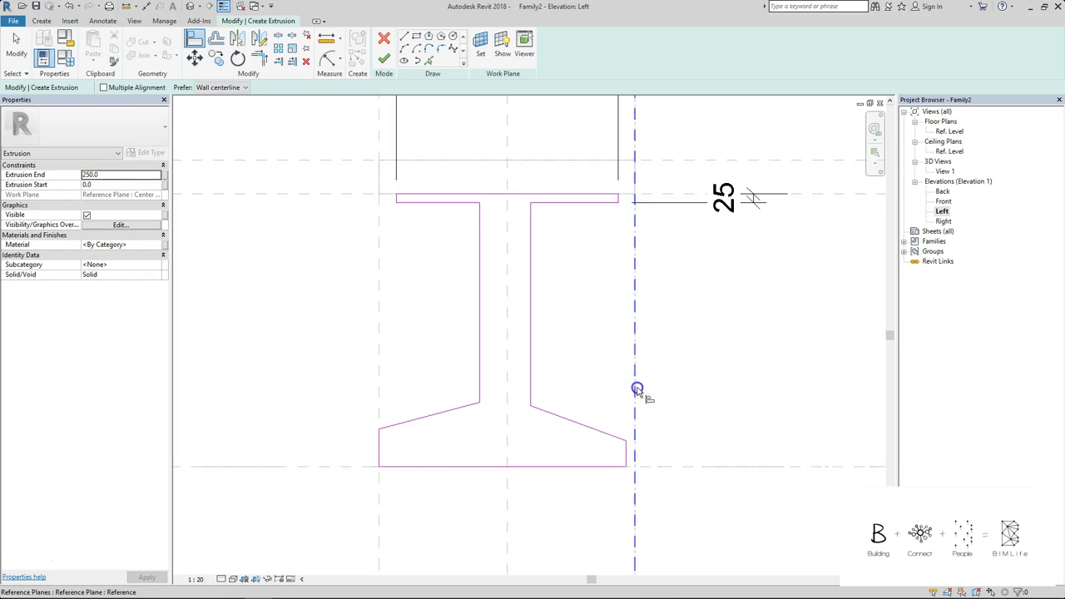
left_click(625, 450)
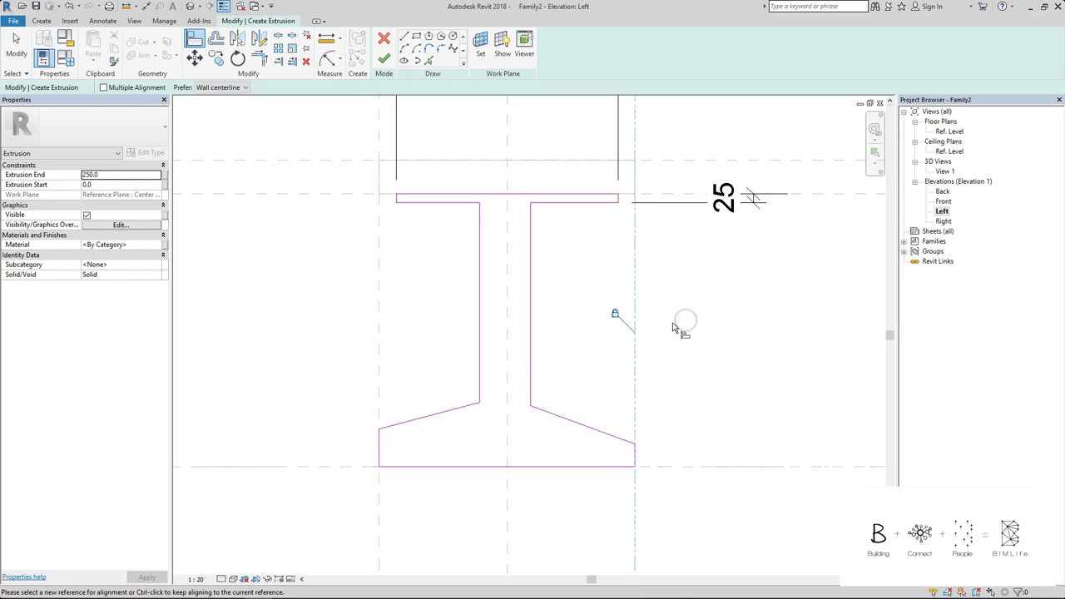
Dimension both sides of the leg's stem from the Center (Front/Back) reference plane.
scroll(524, 283, "down", 2)
key("Escape")
key("d")
key("i")
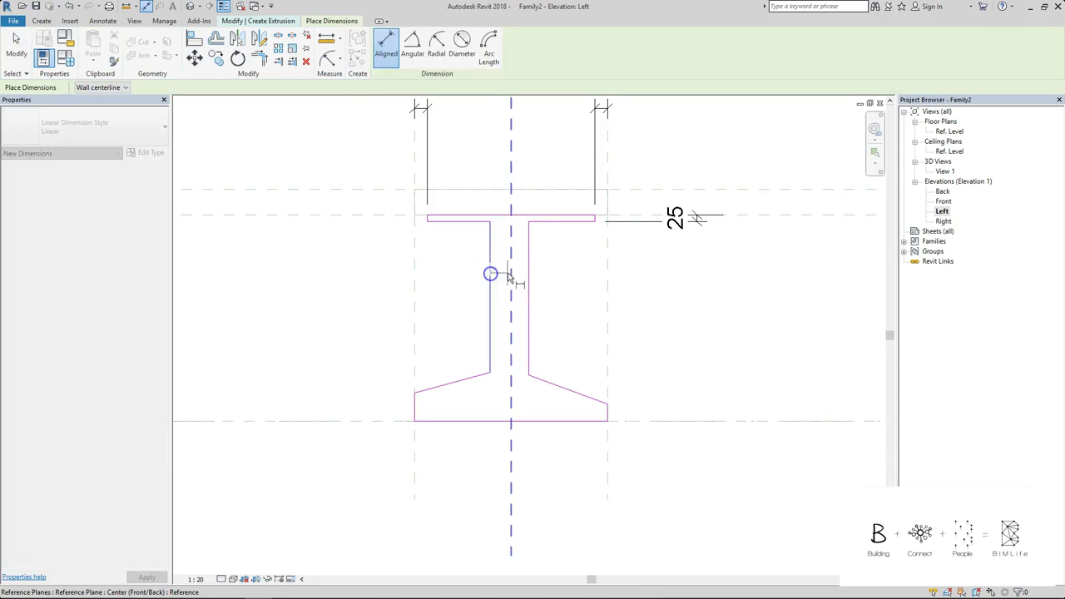
left_click(528, 280)
left_click(542, 166)
key("Escape")
Set the distance from the centre plane to each side of the stem to 100.
left_click(528, 266)
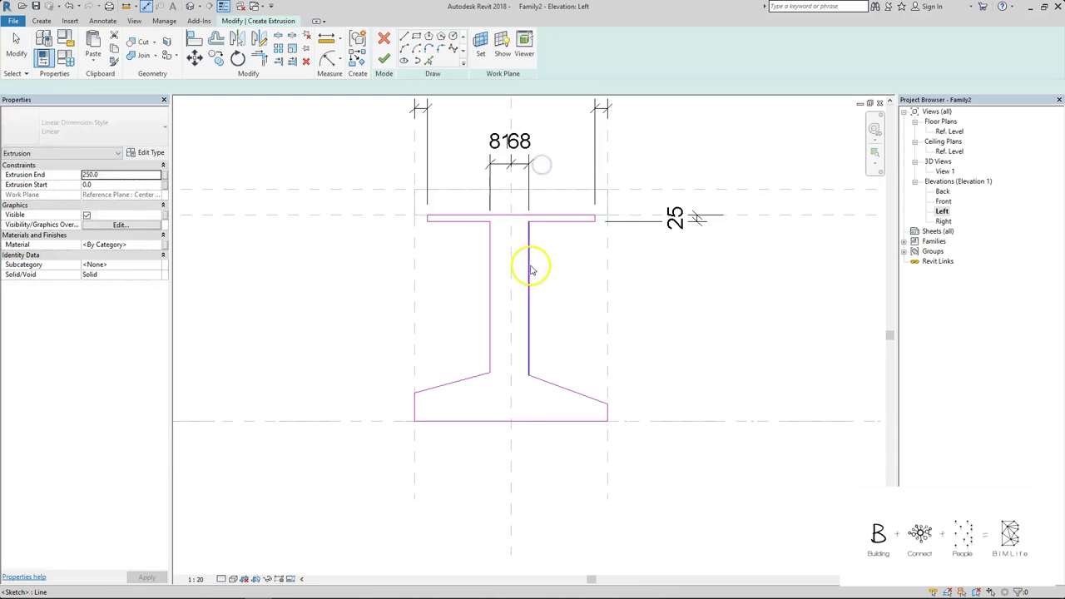
left_click(533, 164)
left_click(522, 148)
type("100")
key("Return")
left_click(489, 262)
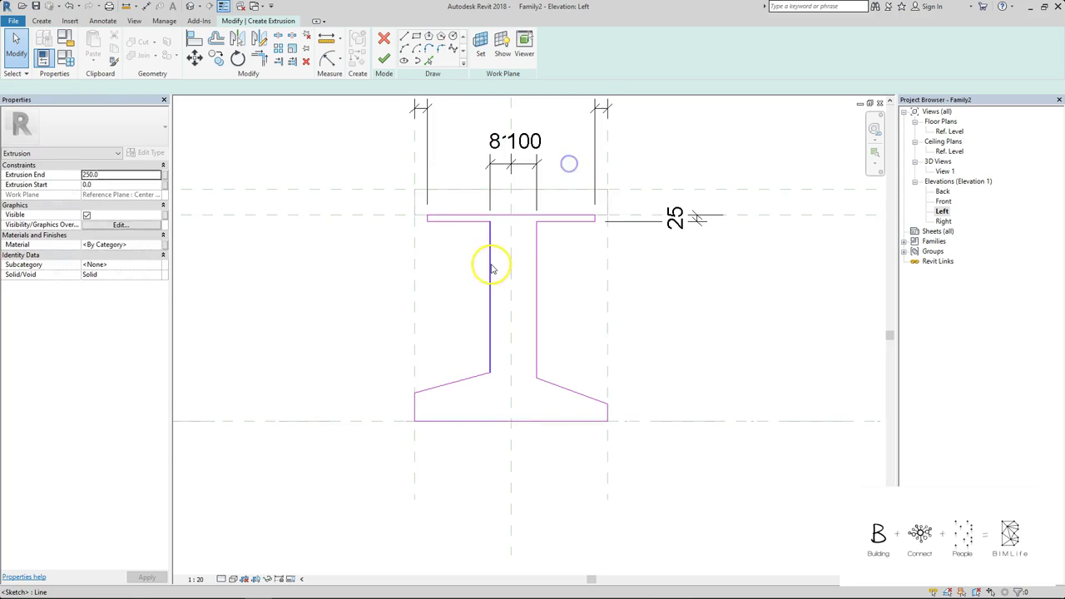
left_click(499, 151)
type("100")
key("Return")
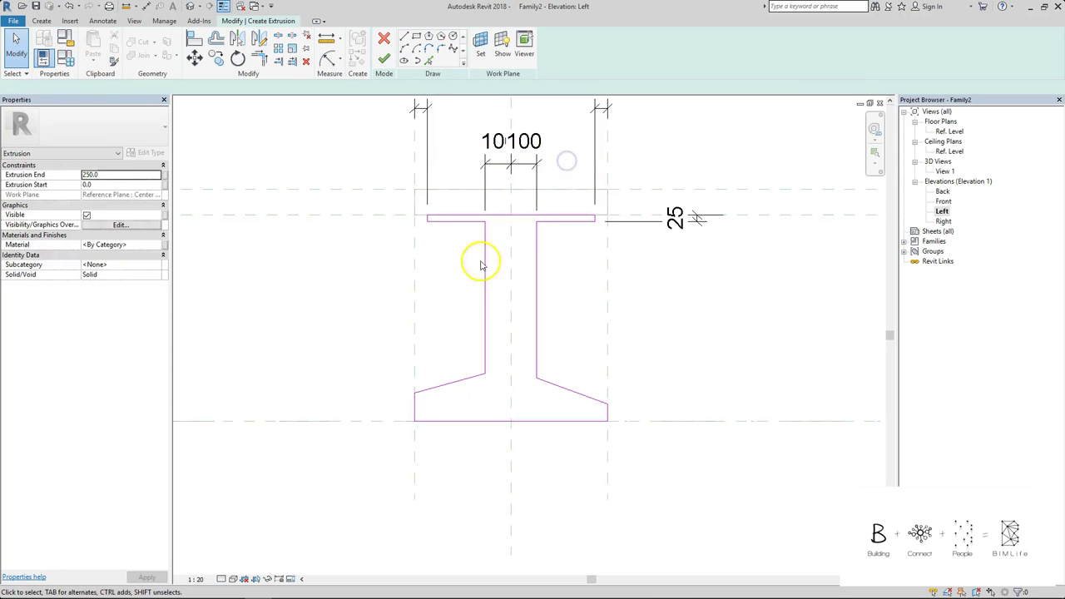
Set the scale of the left elevation view to 1:10.
left_click(195, 579)
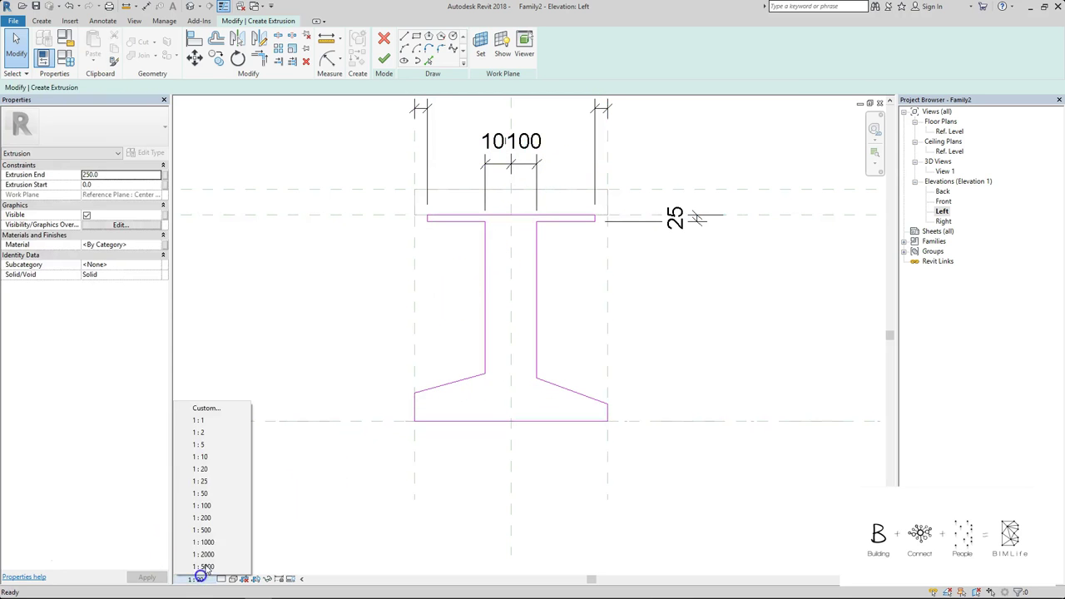
left_click(231, 463)
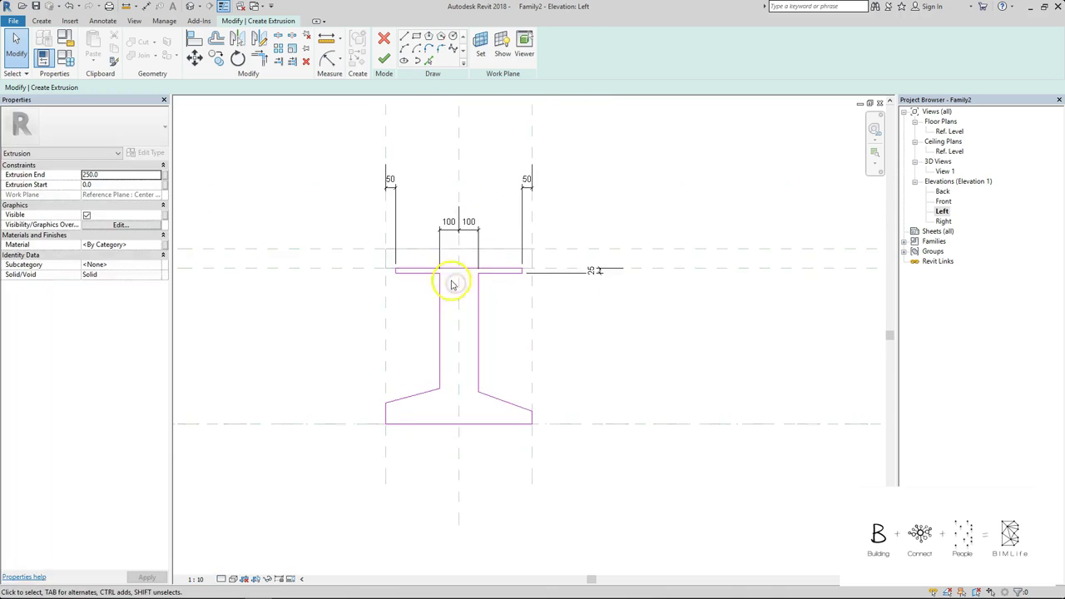
scroll(452, 285, "up", 1)
left_click(481, 235)
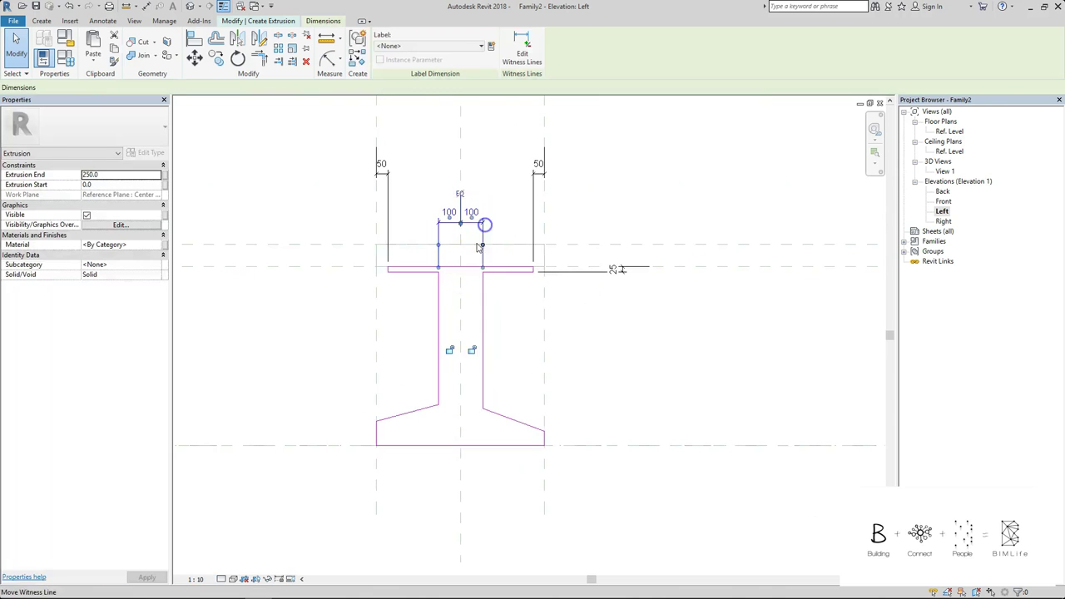
left_click(514, 326)
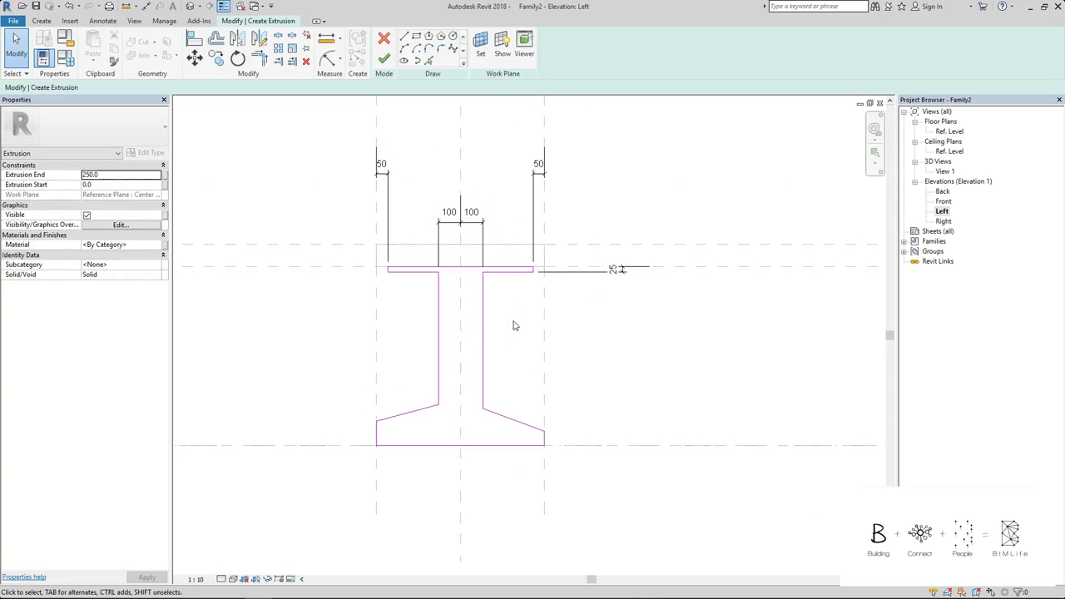
scroll(510, 325, "down", 1)
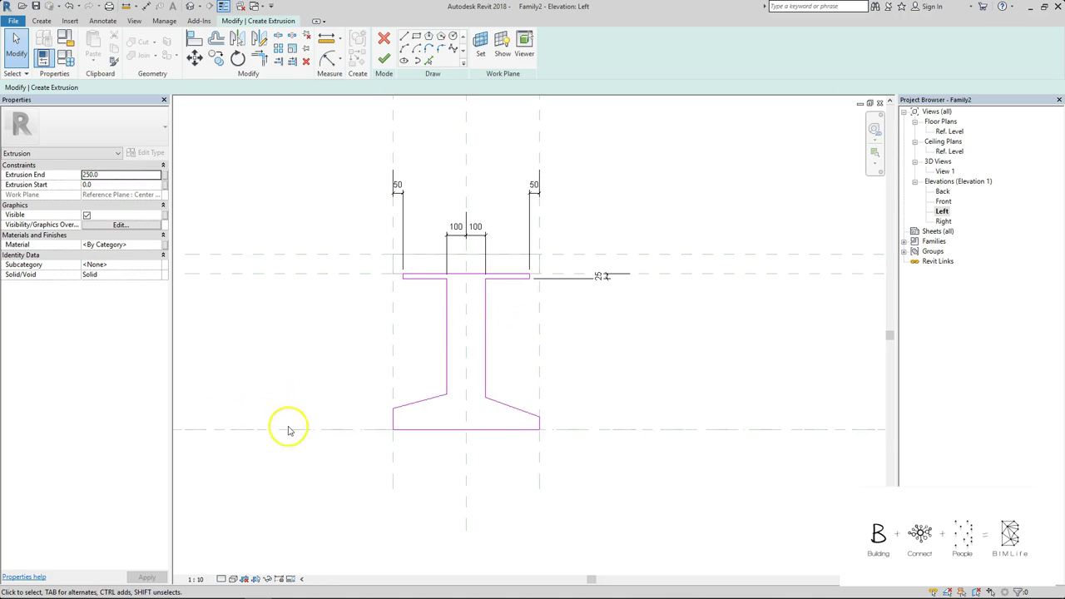
Dimension the heights of the foot's right and left end edges from the reference level.
scroll(556, 434, "up", 1)
key("d")
key("i")
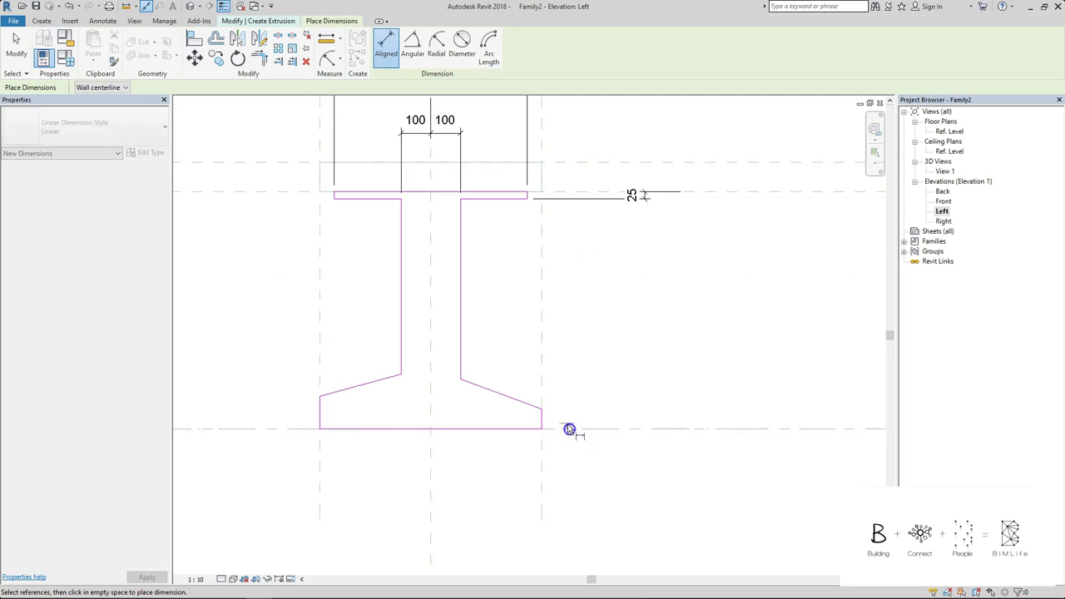
left_click(545, 411)
left_click(582, 426)
left_click(625, 419)
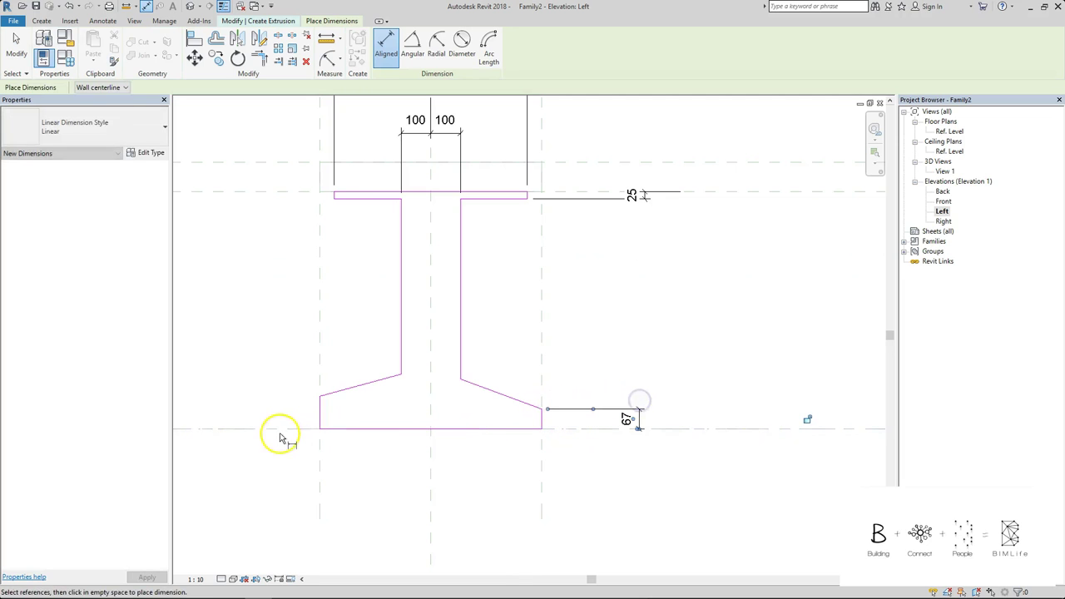
left_click(283, 430)
left_click(319, 396)
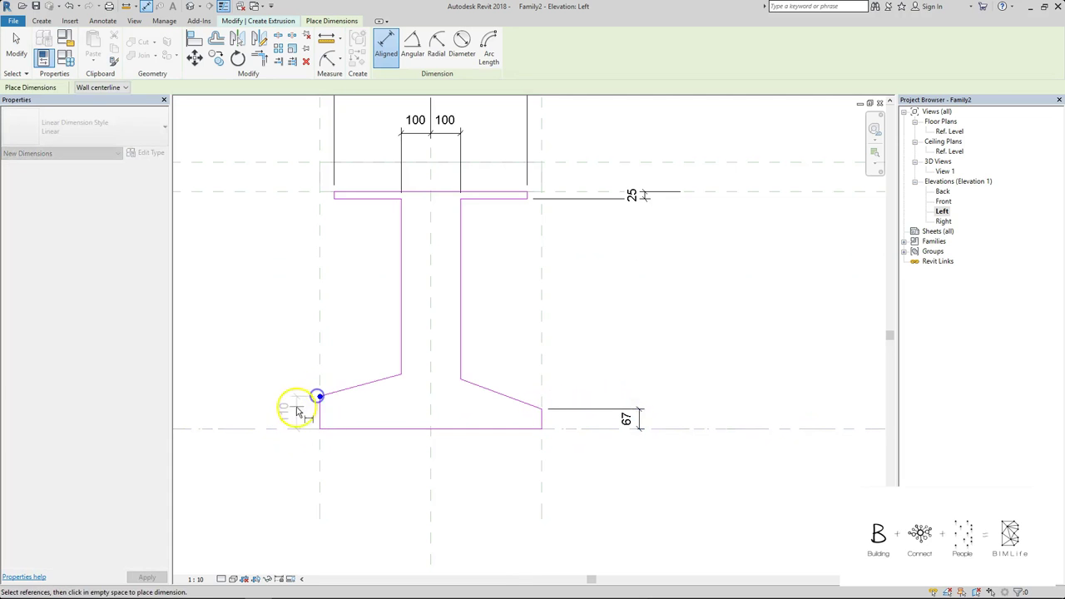
left_click(277, 416)
key("Escape")
key("Escape")
Try to set the height dimension of the foot's right end edge to 50.
left_click(542, 421)
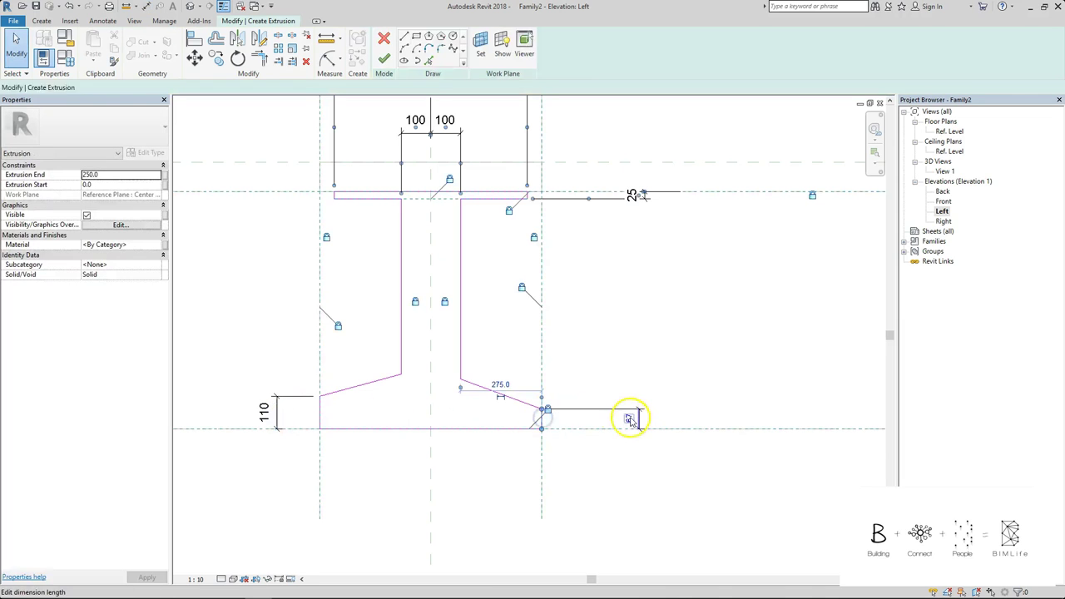
left_click(627, 419)
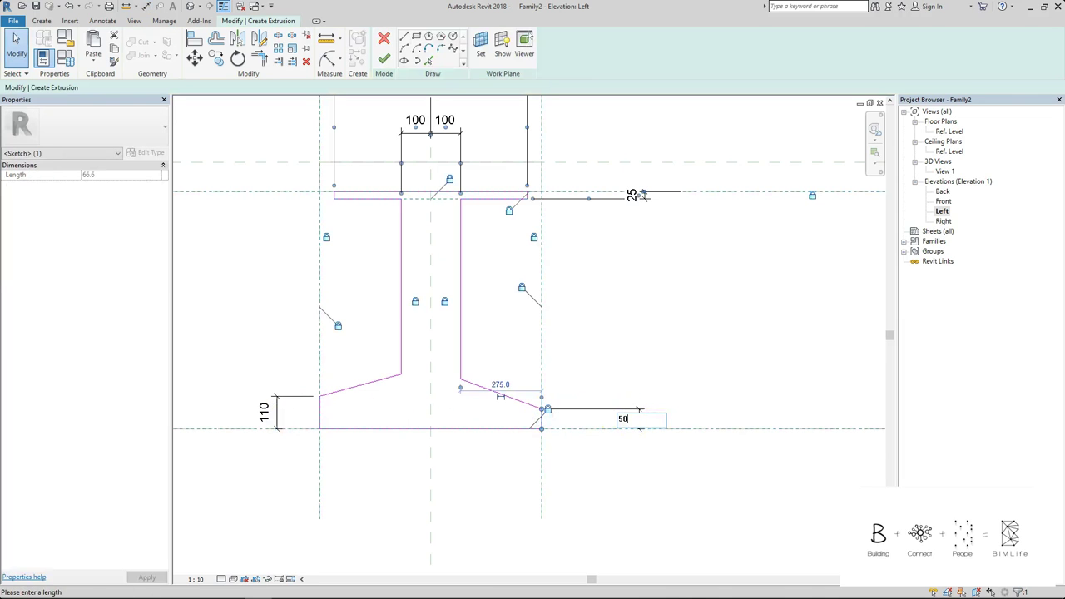
type("50")
key("Return")
left_click(1050, 587)
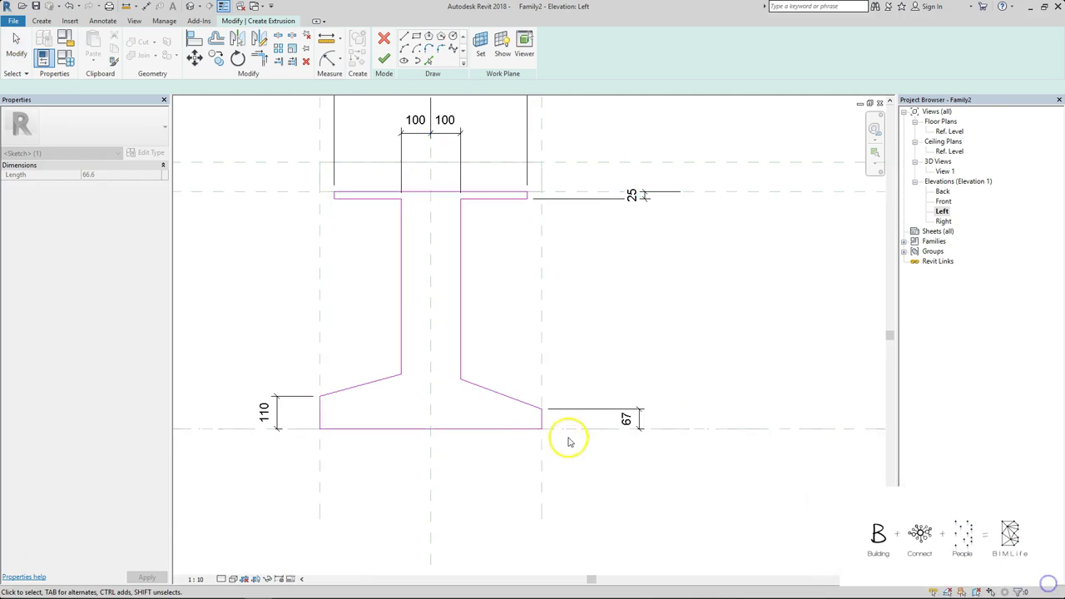
scroll(553, 422, "up", 2)
left_click(612, 362)
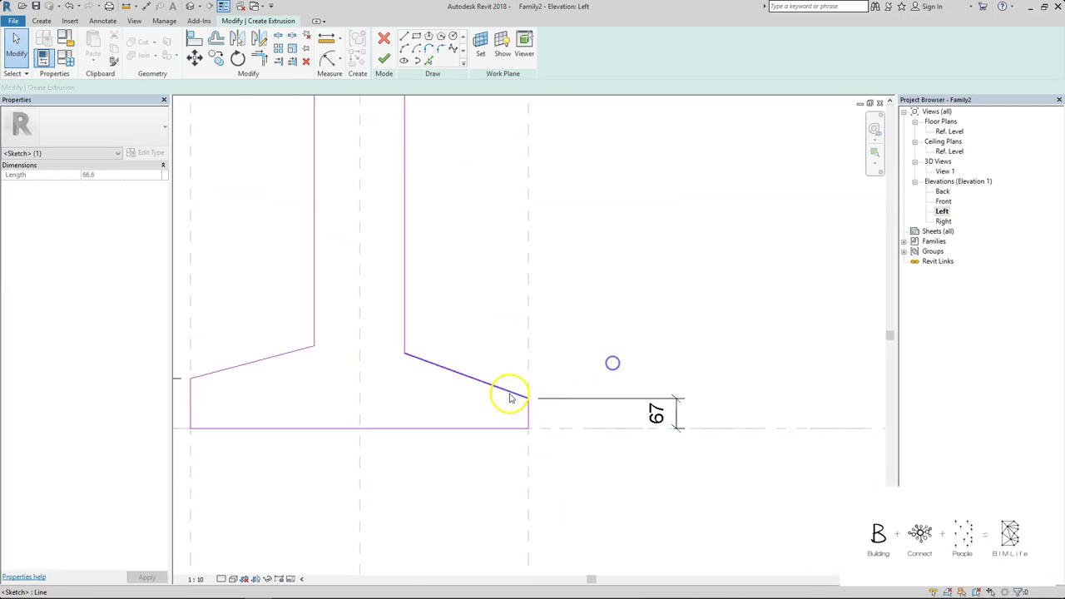
left_click(508, 392)
left_click(531, 413)
left_click(666, 420)
type("50")
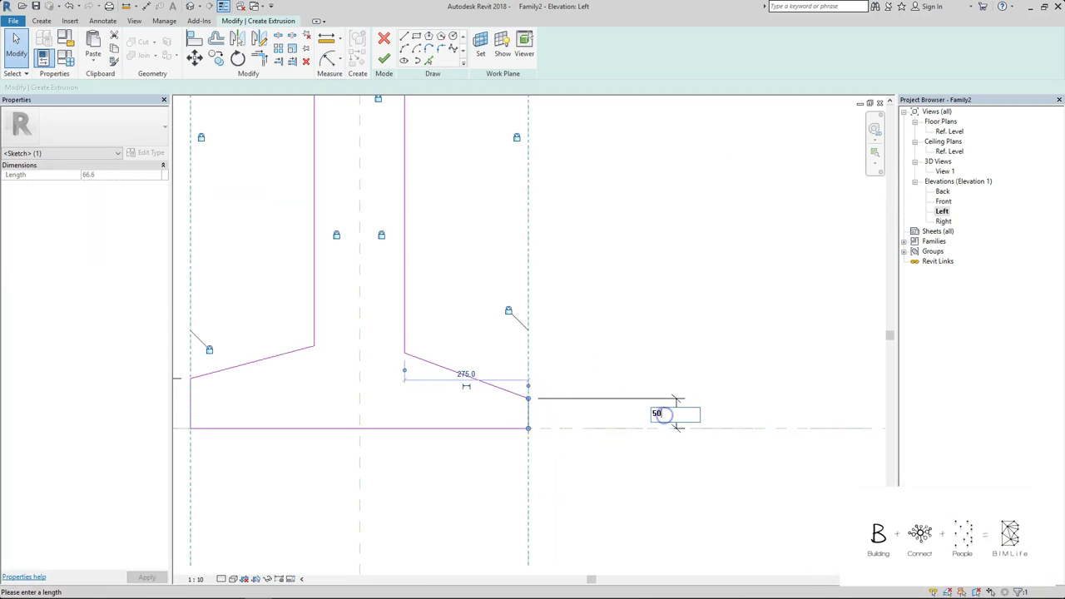
key("Return")
left_click(1024, 588)
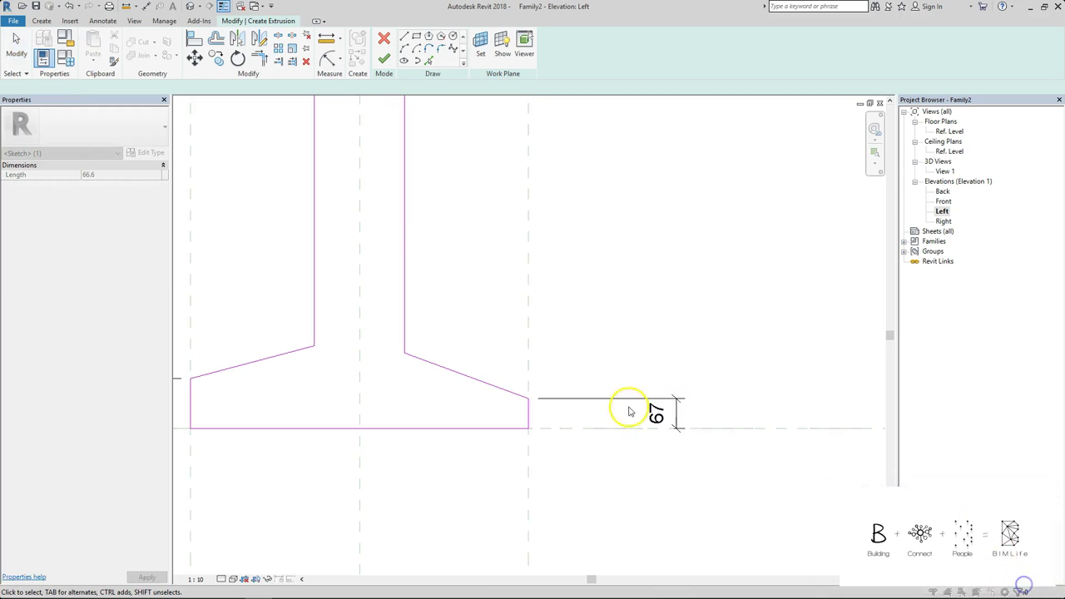
Shorten the foot's right end edge to about 50 by lowering its upper endpoint.
left_click(630, 404)
left_click(528, 408)
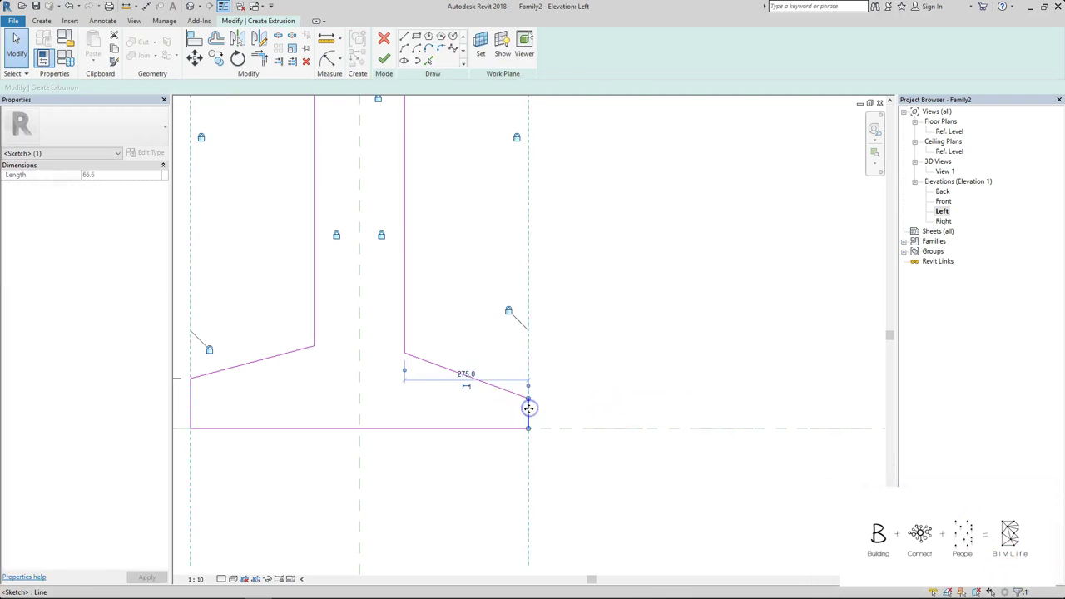
scroll(529, 409, "up", 2)
left_click_drag(527, 392, 528, 407)
left_click(637, 364)
Delete the height dimension of the foot's left end edge and shorten that edge to 50.
scroll(637, 364, "down", 3)
middle_click_drag(415, 395, 550, 395)
scroll(414, 395, "up", 1)
left_click(409, 366)
key("Delete")
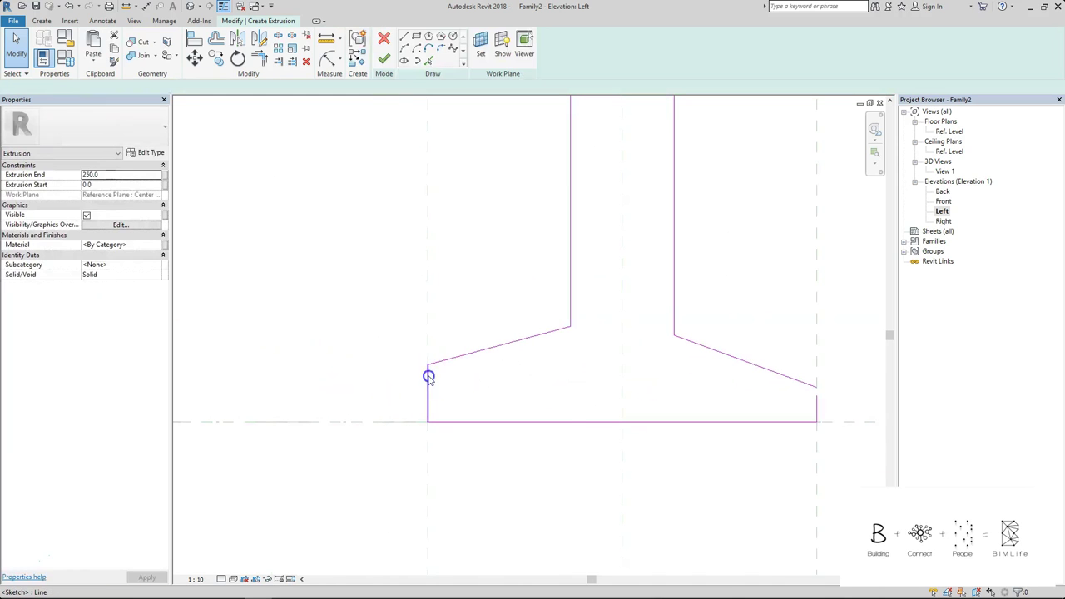
left_click(428, 376)
mouse_move(427, 375)
left_mouse_down()
mouse_move(430, 392)
mouse_move(448, 377)
left_mouse_up()
left_click(537, 332)
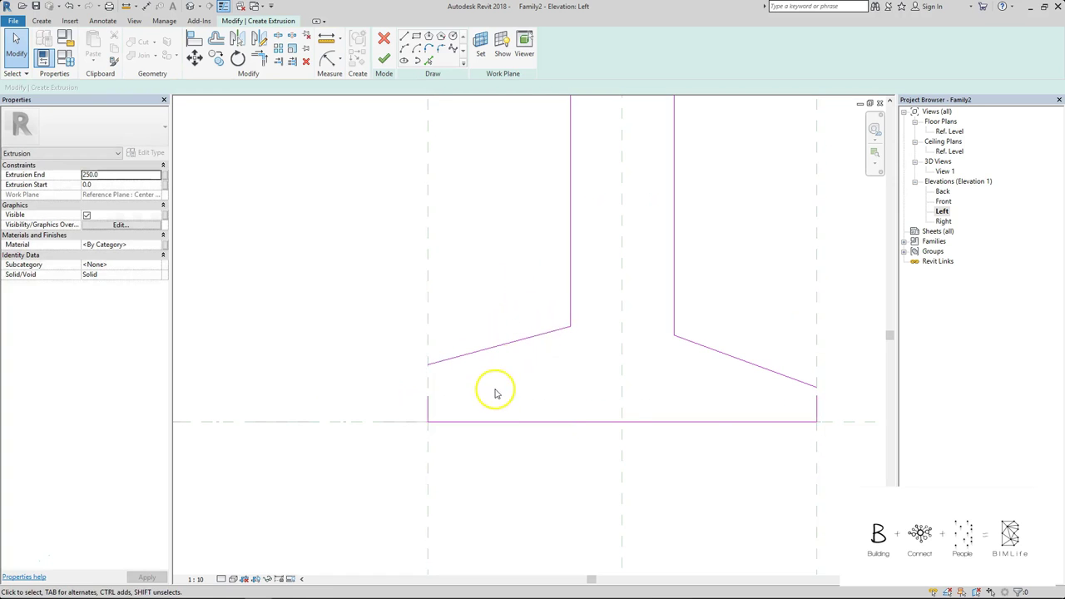
Reposition both ends of the foot's left sloped line to make a 50 long vertical line standing on the left end edge.
left_click(465, 353)
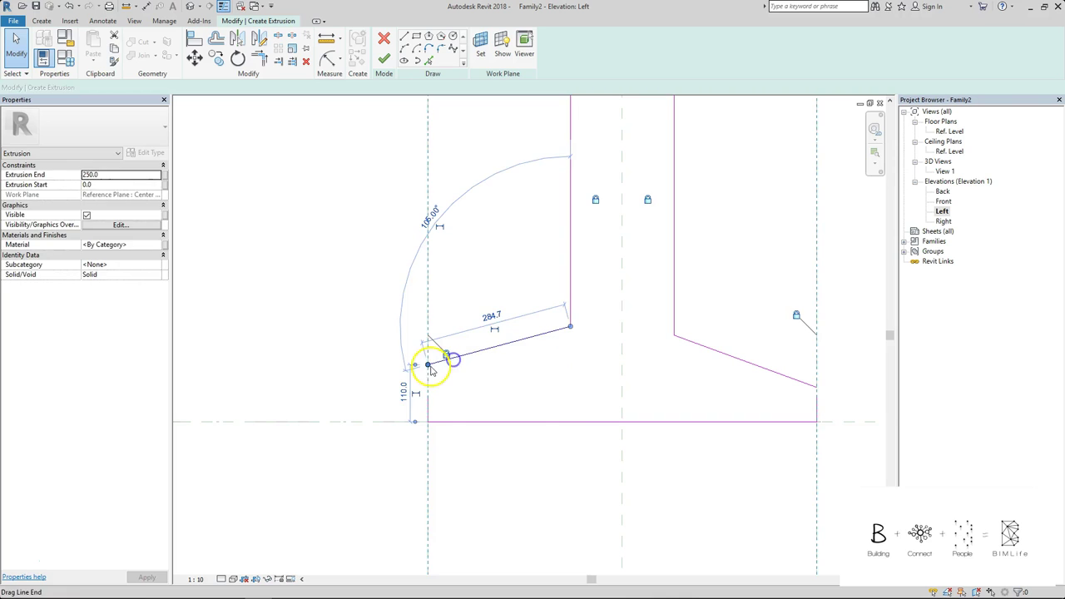
mouse_move(428, 364)
left_mouse_down()
mouse_move(432, 406)
mouse_move(428, 396)
left_mouse_up()
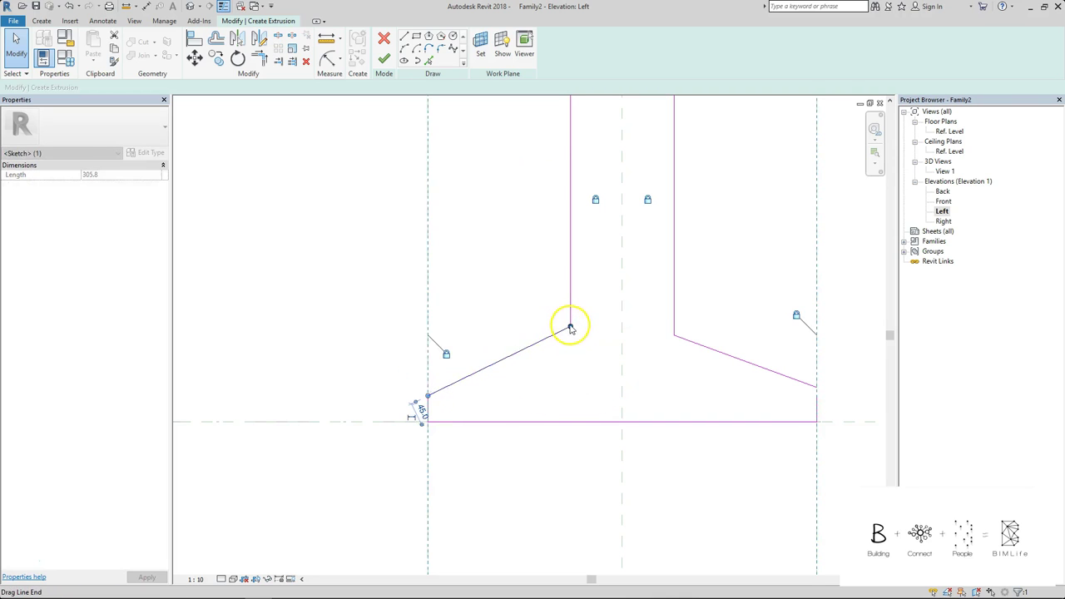
mouse_move(571, 327)
left_mouse_down()
mouse_move(566, 374)
mouse_move(431, 372)
left_mouse_up()
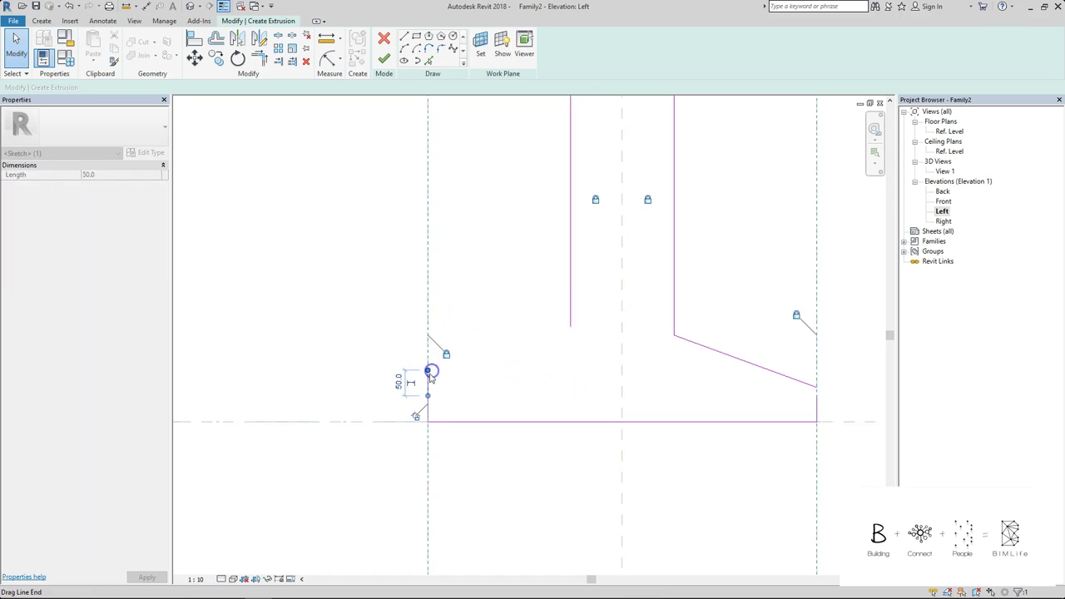
Draw a 275 long horizontal guide line from the vertical line's upper end to below the stem's left side, and delete the vertical line.
left_click(403, 39)
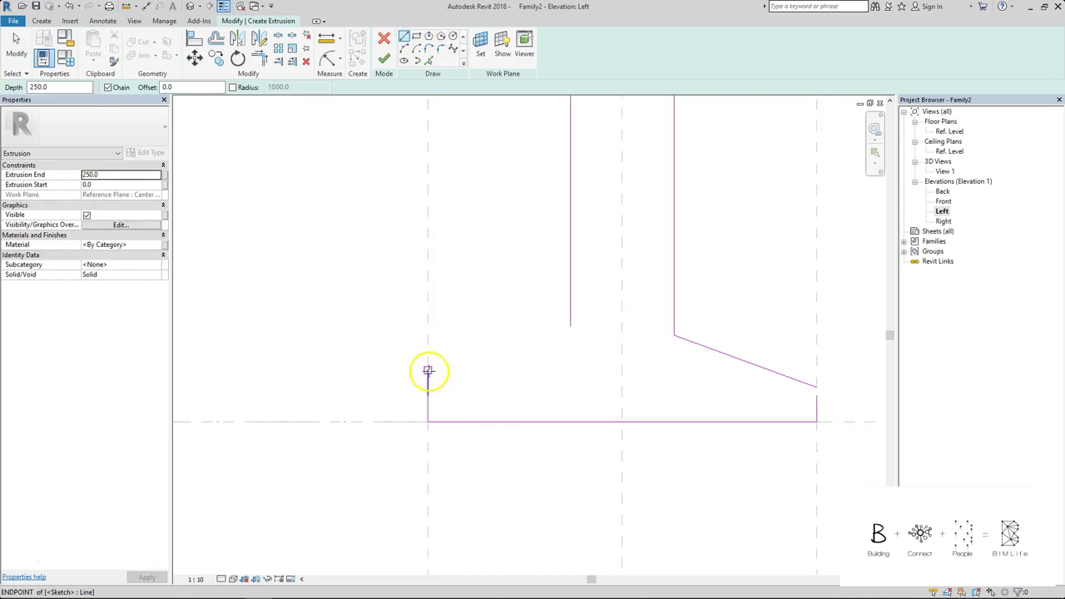
left_click(428, 371)
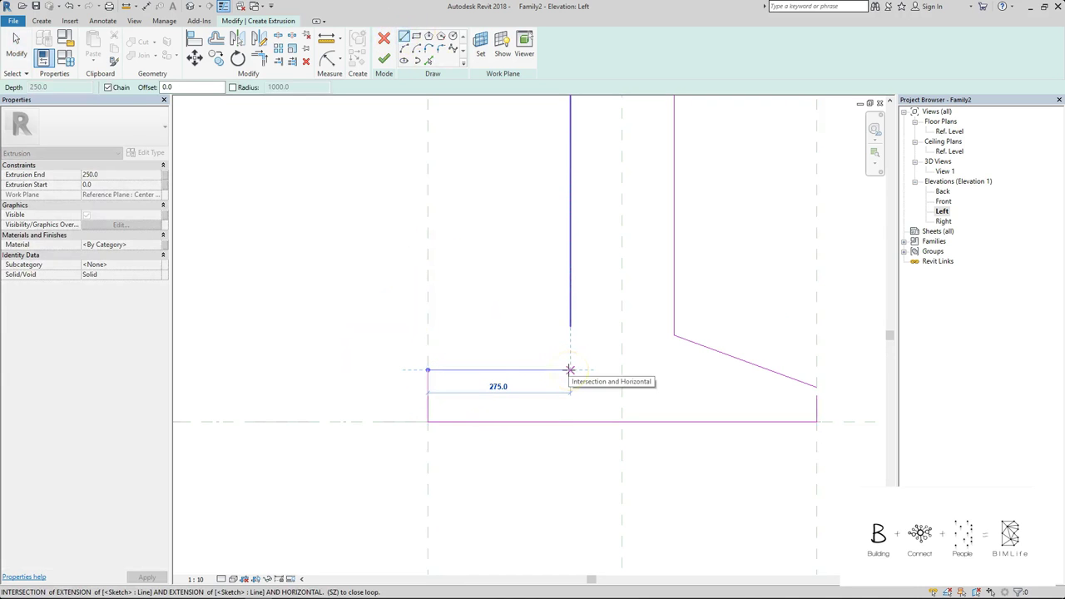
left_click(570, 370)
key("Escape")
key("Escape")
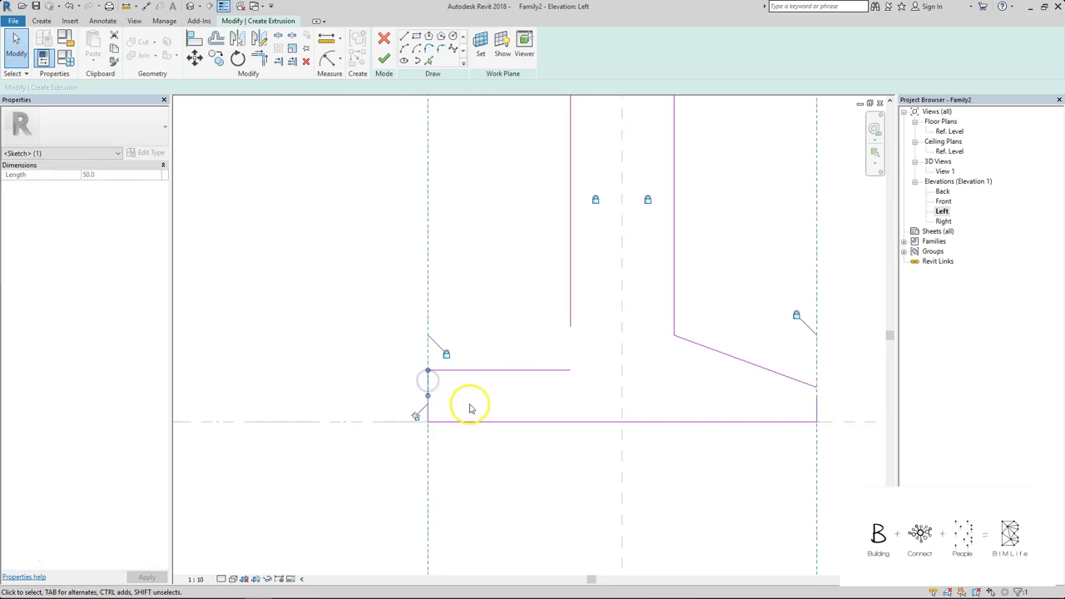
left_click(451, 406)
Draw the foot's left sloped line from the top of the left end edge to the inner end of the horizontal guide.
left_click(403, 36)
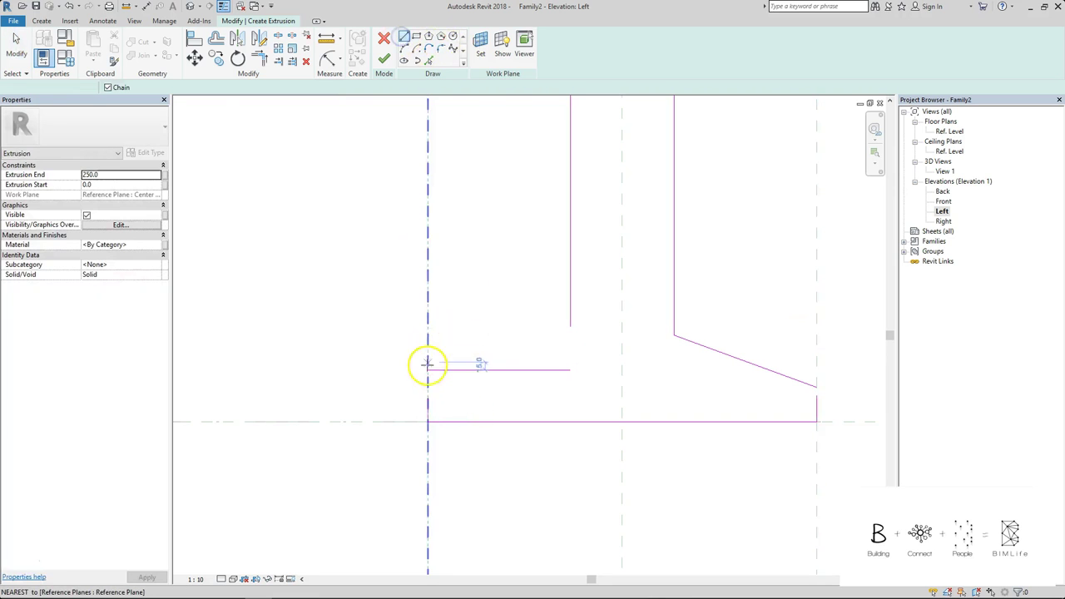
left_click(428, 396)
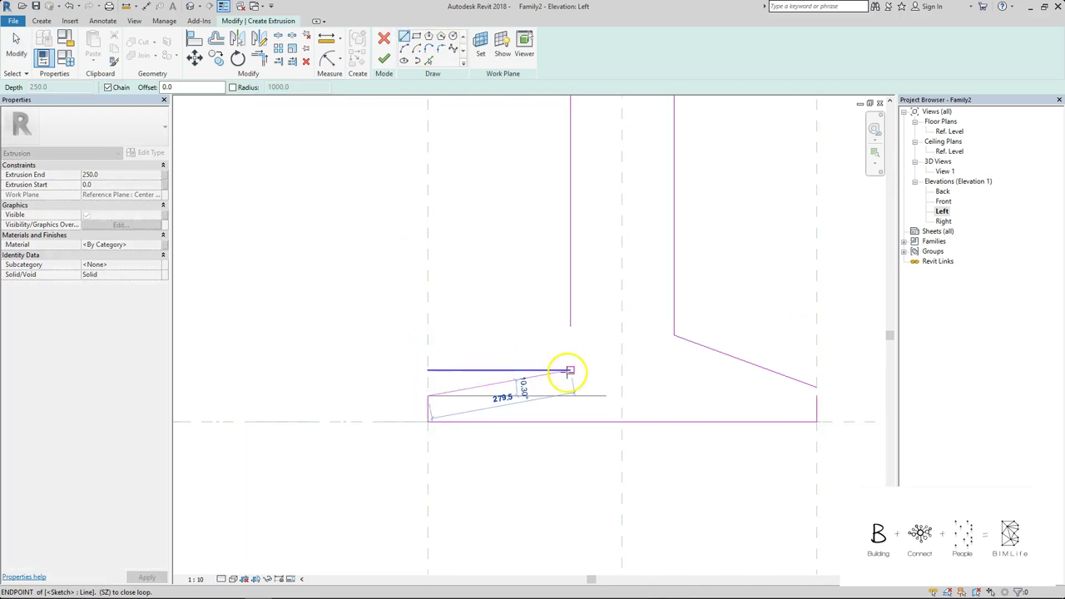
left_click(569, 370)
key("Escape")
key("Escape")
Trim the stem's left side to meet the new sloped line and delete the horizontal guide line.
key("r")
left_click(571, 323)
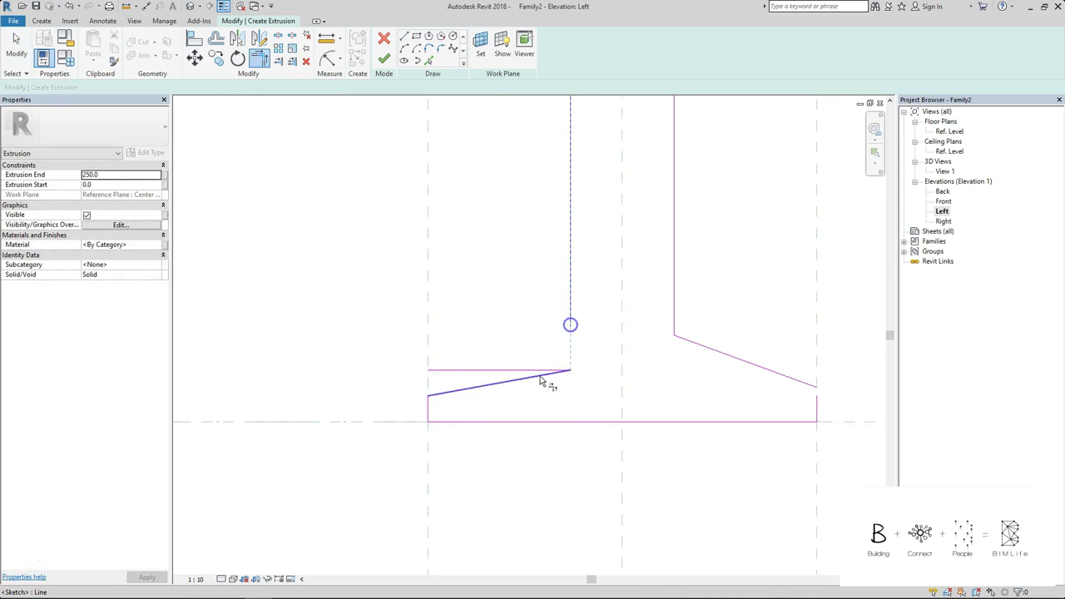
key("Escape")
left_click(488, 370)
key("Delete")
Delete the foot's right sloped line and right end edge.
scroll(517, 367, "down", 2)
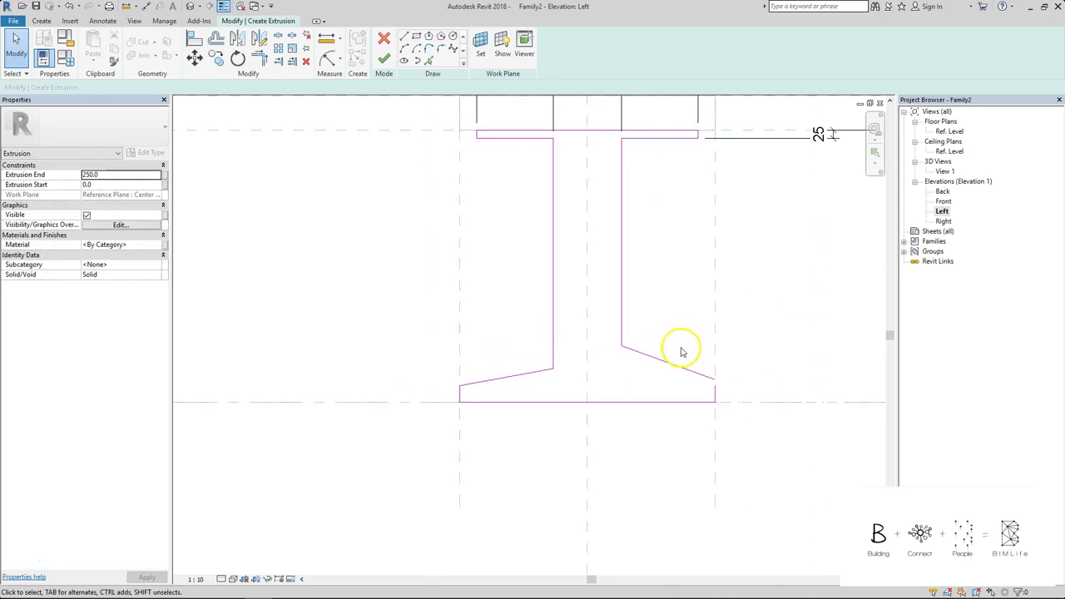
left_click(669, 364)
key("Delete")
left_click(715, 393)
key("Delete")
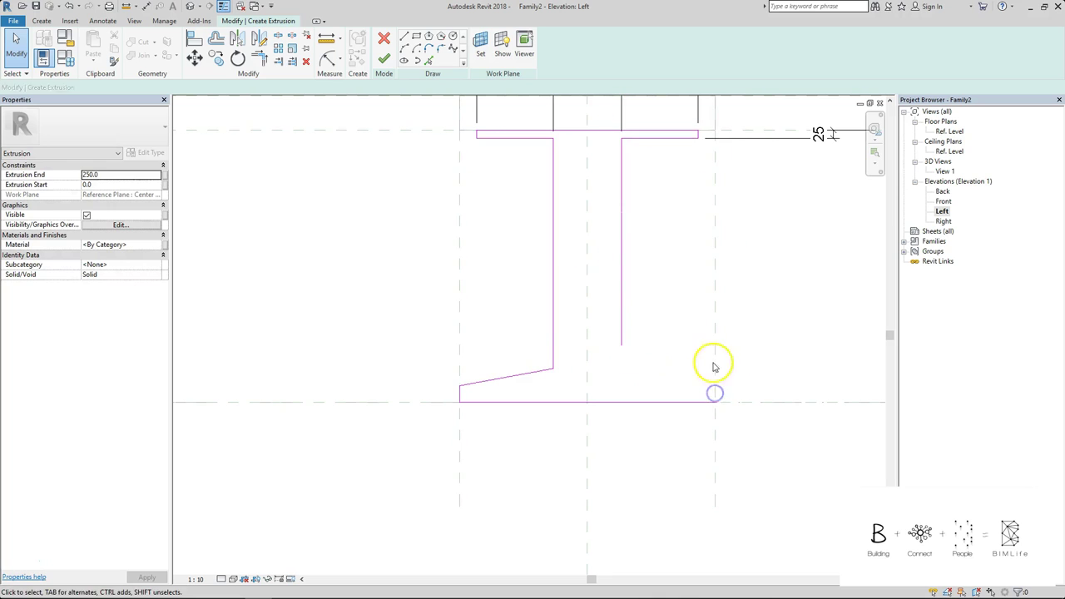
Mirror the foot's left sloped line and end edge about the centre reference plane, and trim the stem's right side to meet the copy.
left_click_drag(491, 327, 408, 392)
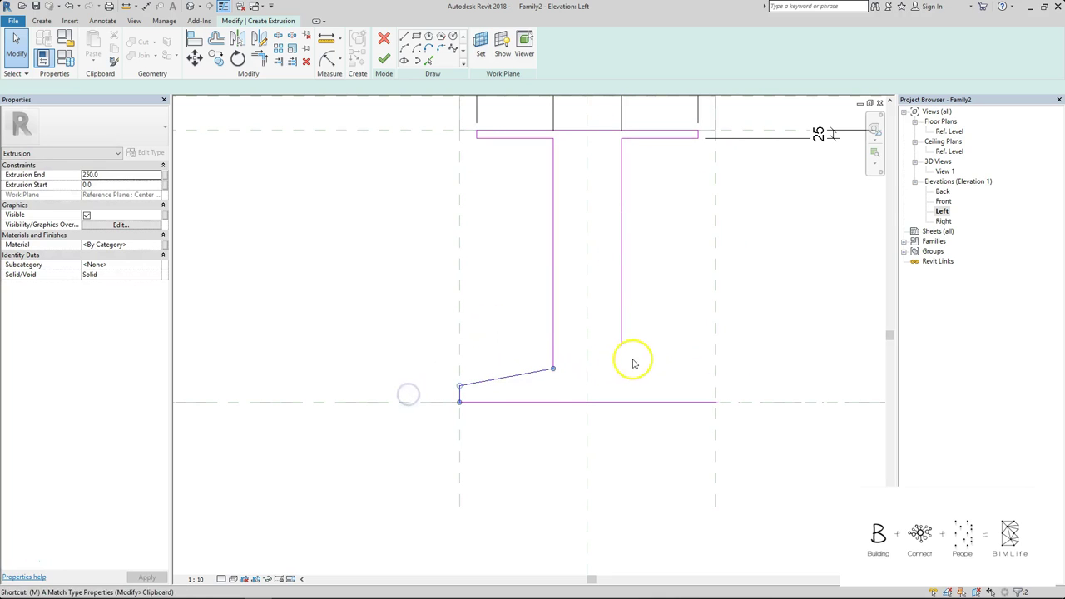
key("m")
key("m")
left_click(587, 373)
left_click(674, 338)
key("t")
key("r")
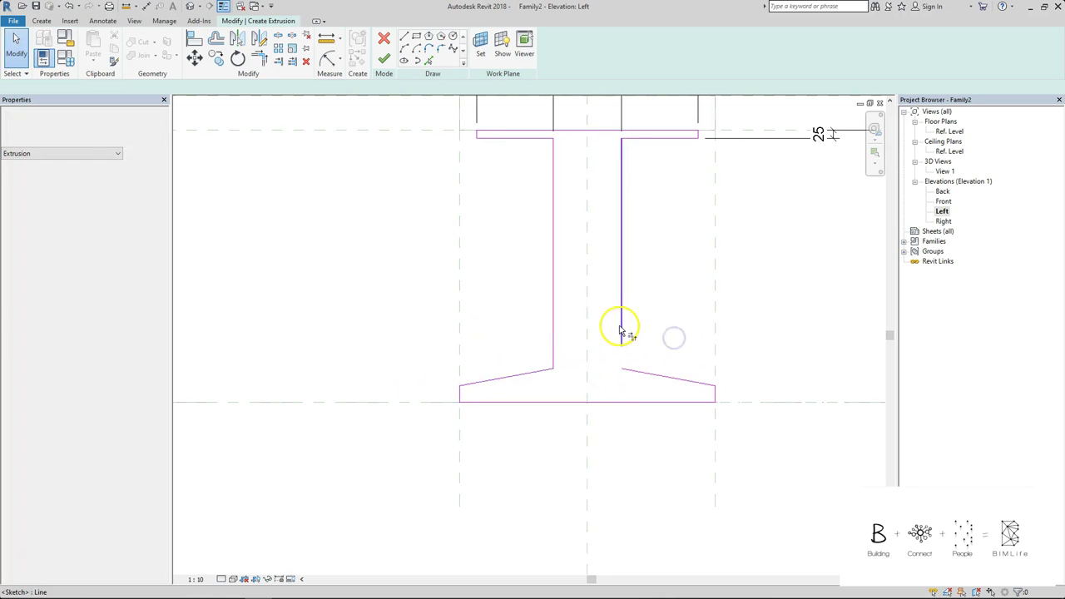
left_click(621, 326)
Dimension the foot's right end height from the reference level and the rise of its slope up to the stem in one dimension string.
key("d")
key("i")
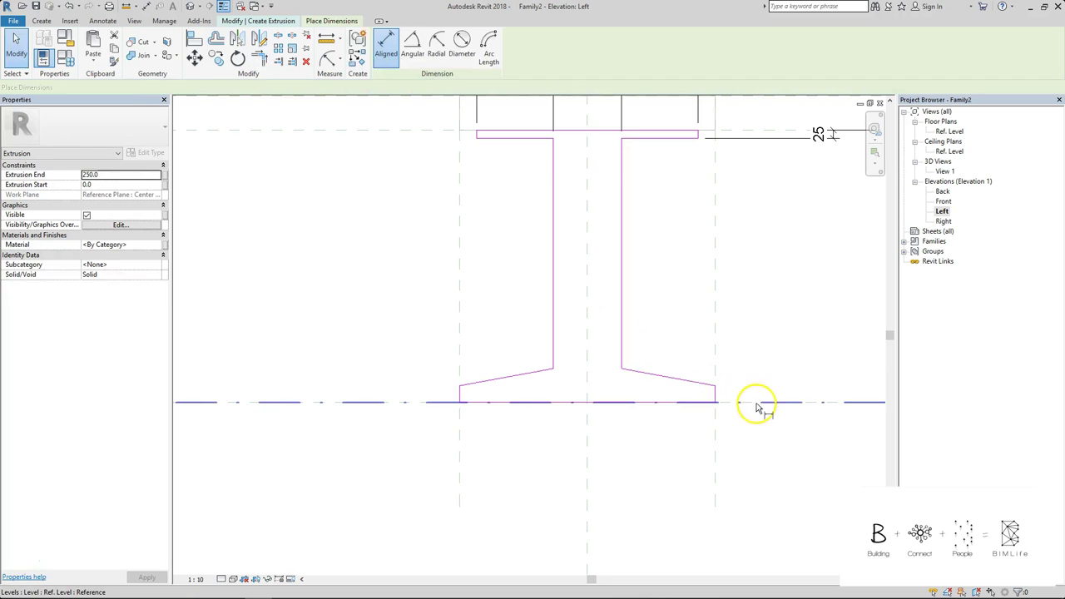
left_click(630, 371)
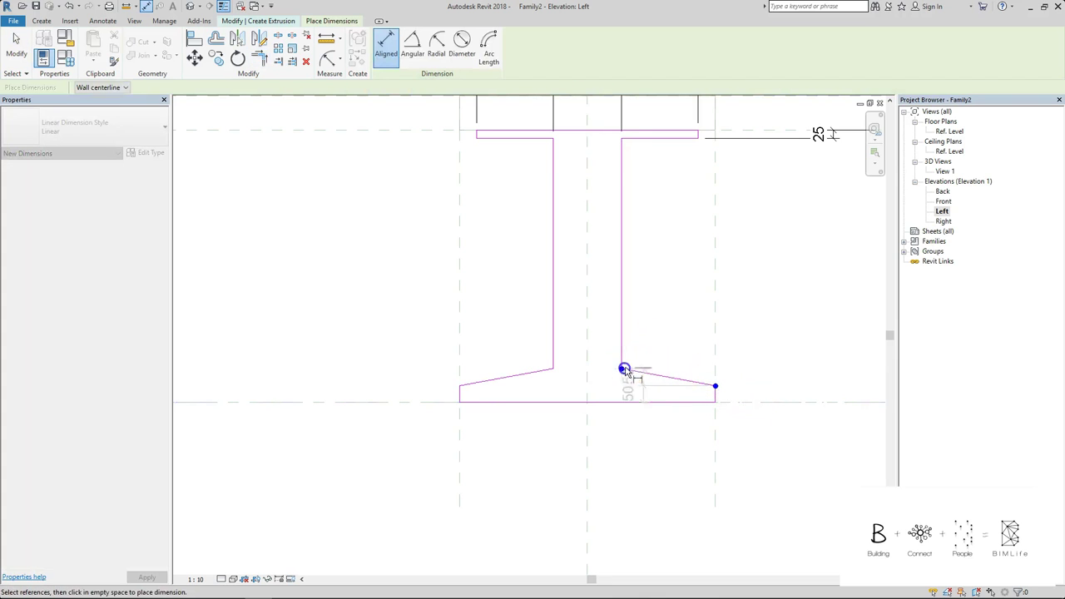
left_click(806, 372)
key("Escape")
key("Escape")
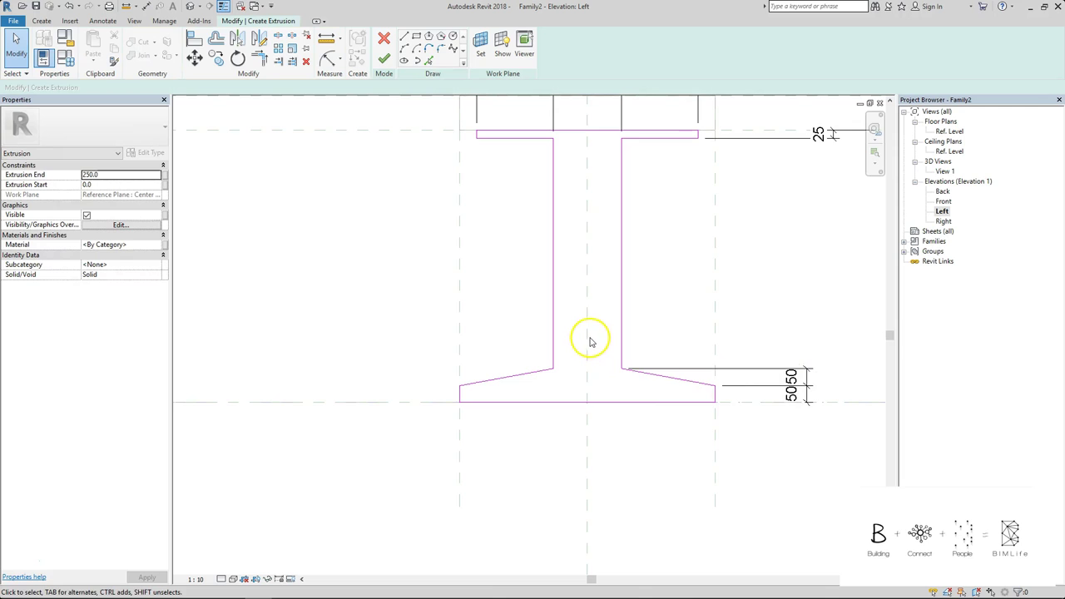
Finish the leg profile sketch to create the extrusion.
scroll(592, 337, "down", 3)
middle_click_drag(591, 333, 573, 375)
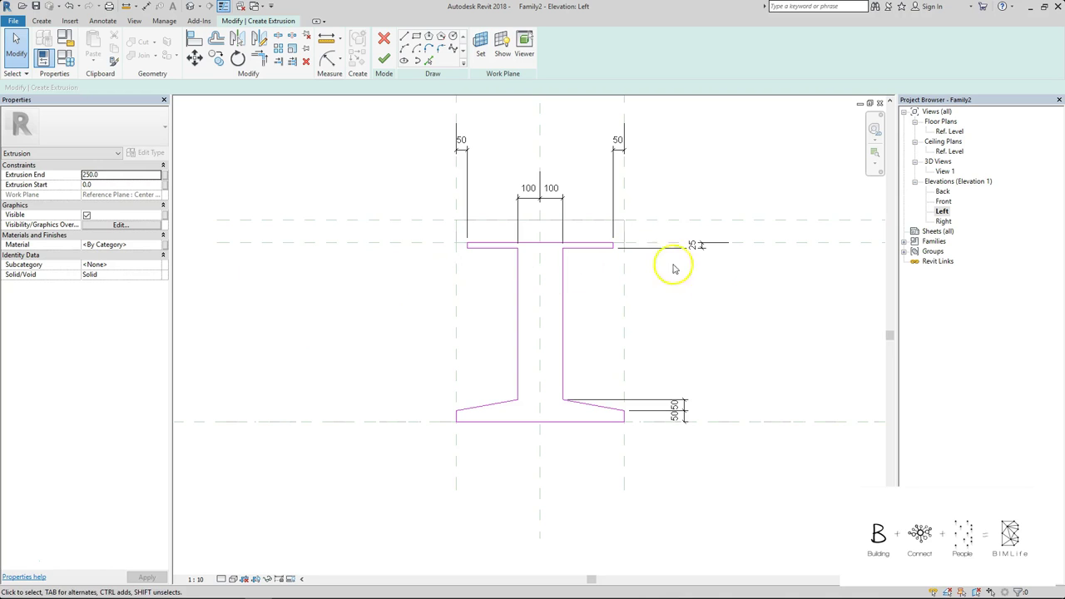
left_click(384, 59)
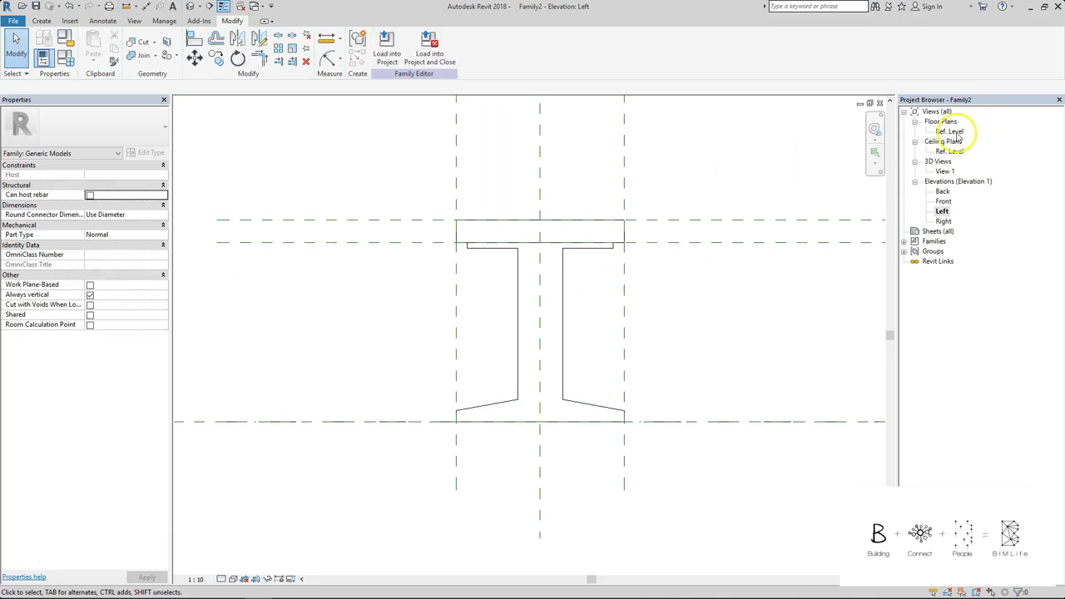
Open the Ref. Level floor plan view.
double_click(953, 133)
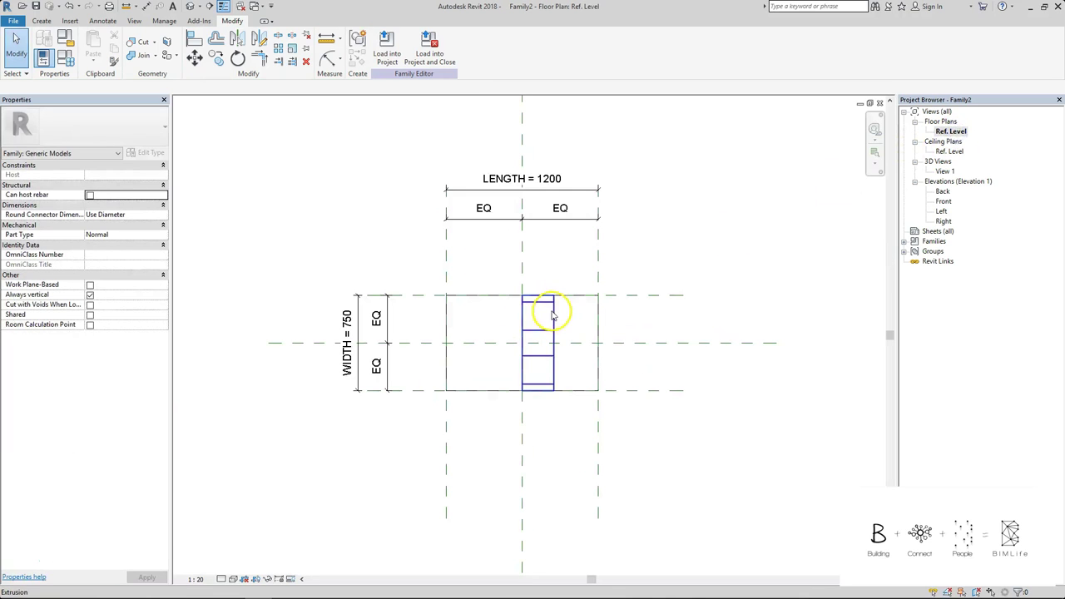
Try to stretch the leg extrusion's two faces towards the table's left end in plan, and undo both changes.
left_click(547, 326)
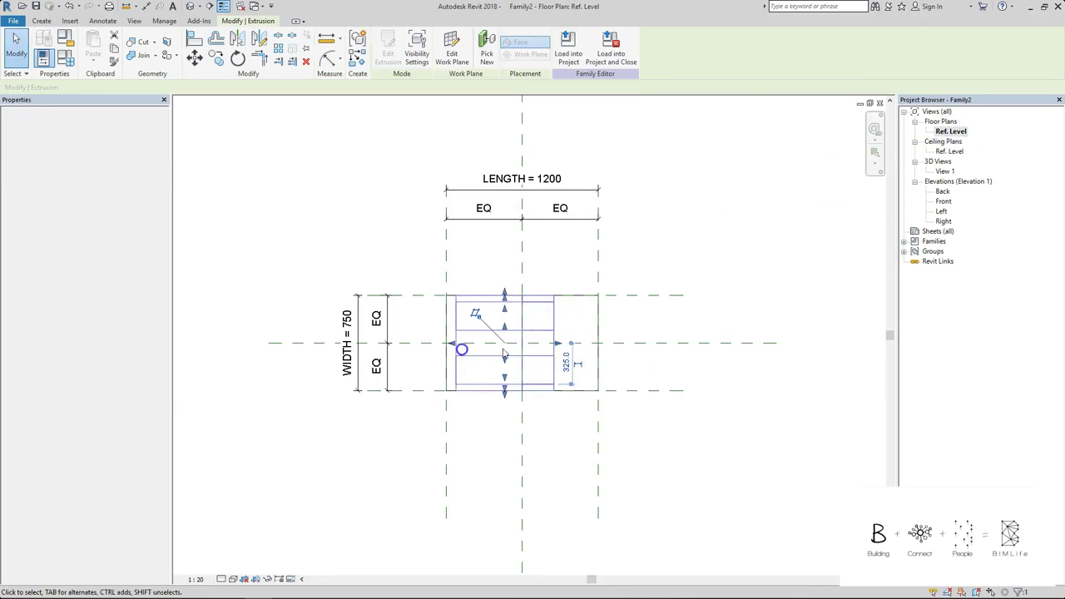
left_click_drag(557, 342, 479, 343)
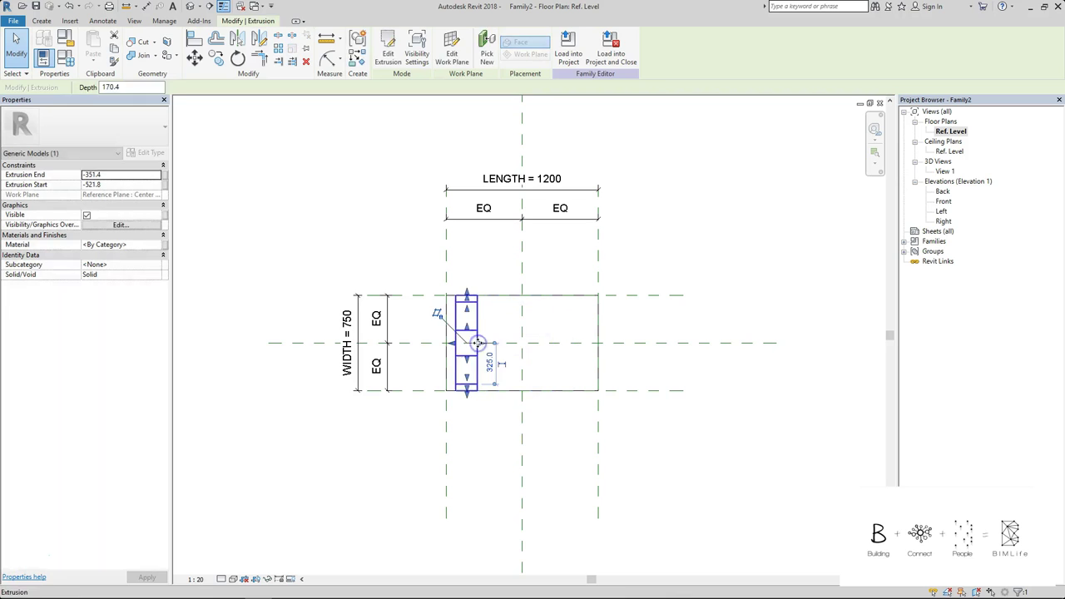
key("ctrl+z")
key("ctrl+z")
Set the leg extrusion's start to 200 mm.
left_click(555, 336)
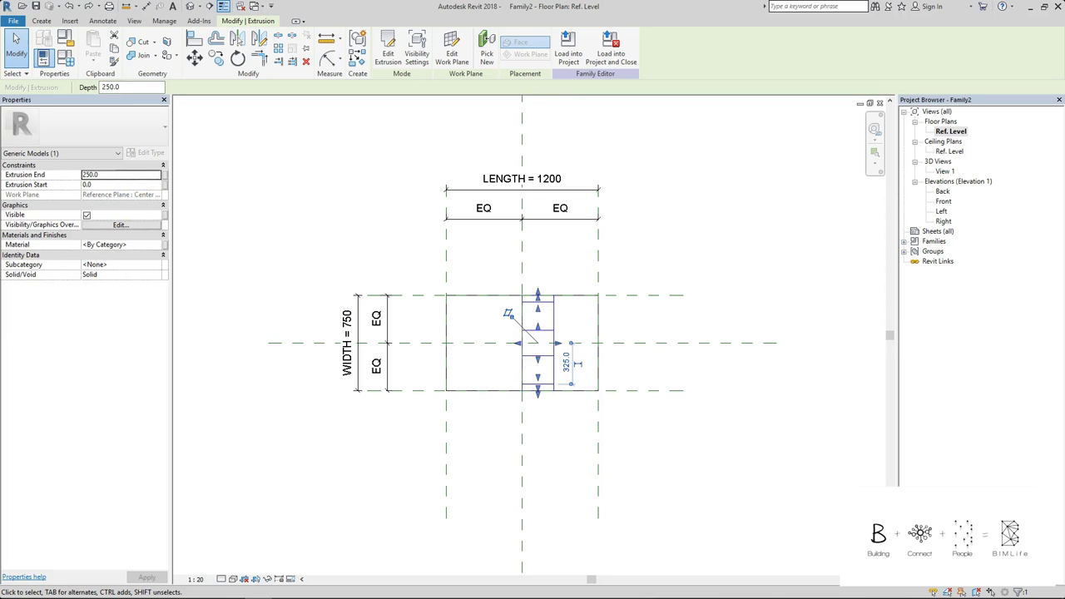
left_click(114, 184)
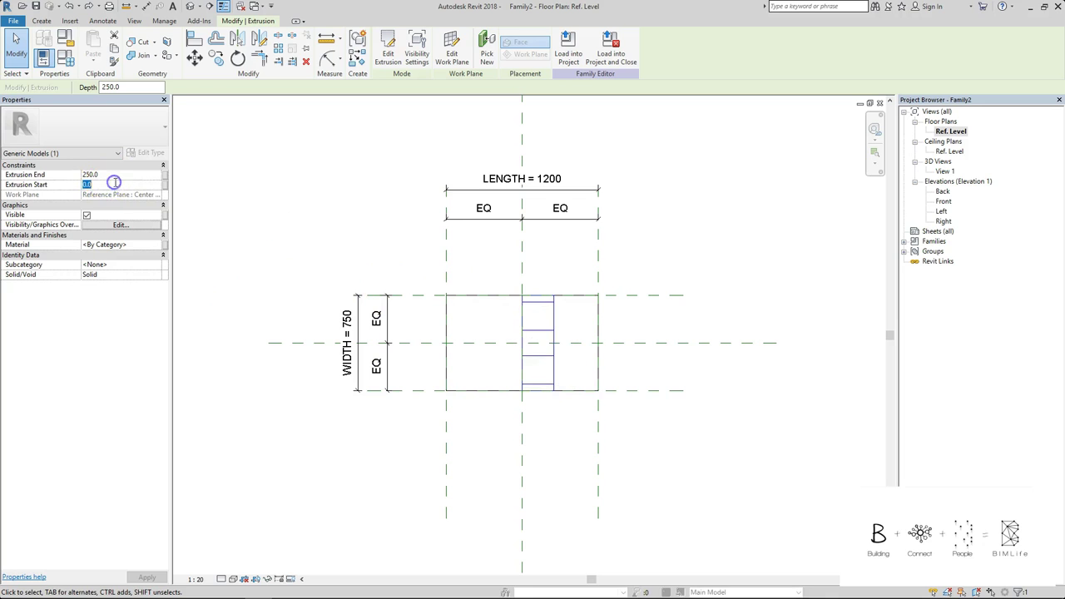
left_click(699, 292)
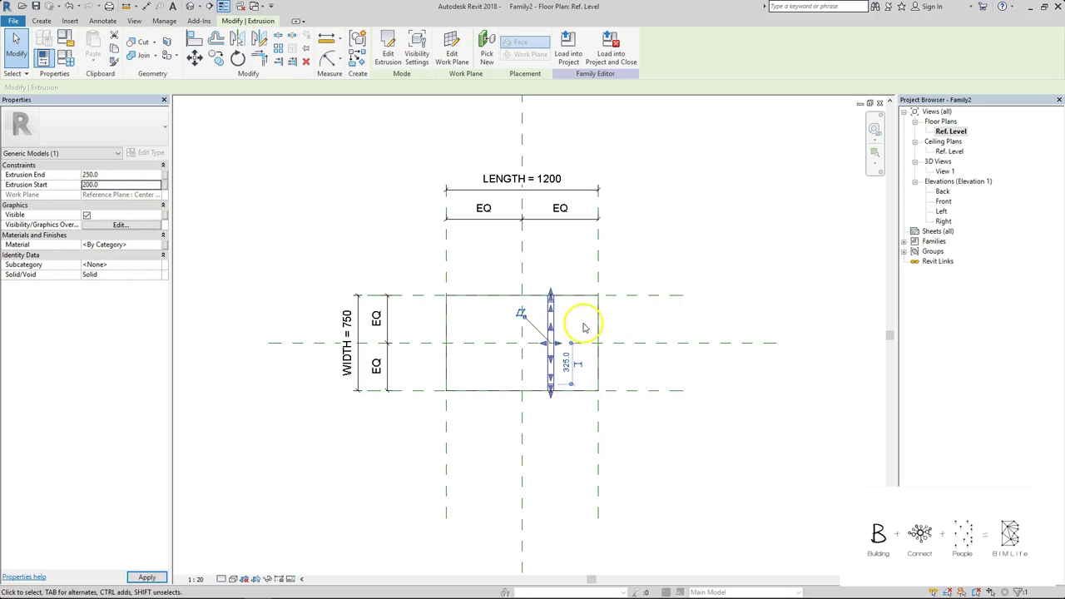
left_click(673, 320)
Dimension the leg extrusion's thickness in plan, placing the dimension above the tabletop outline.
scroll(537, 333, "up", 2)
key("d")
key("i")
left_click(550, 305)
left_click(559, 302)
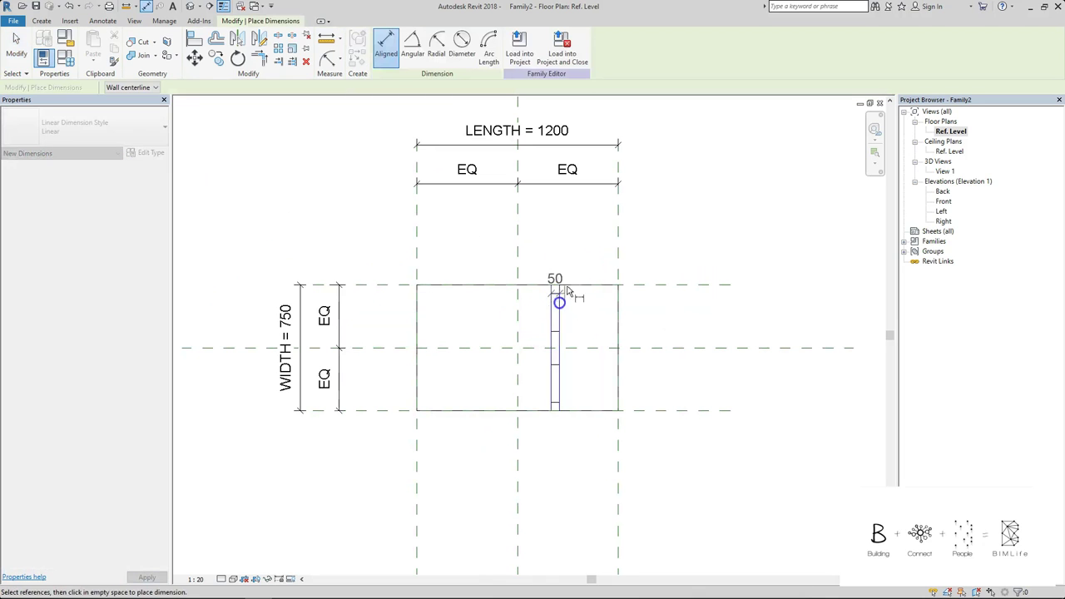
left_click(556, 223)
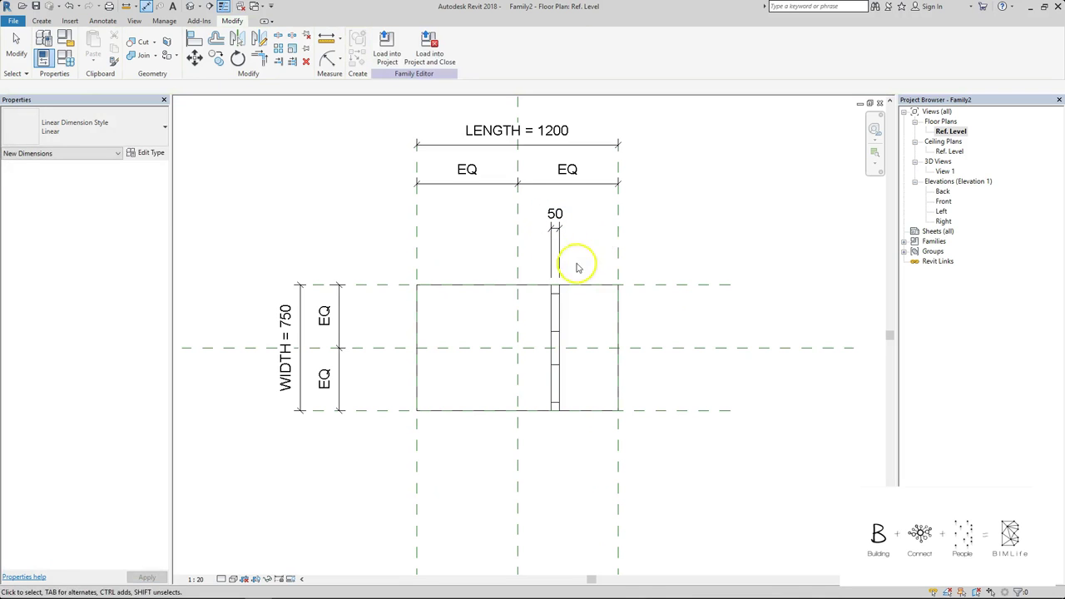
Dimension the distance from the left end reference plane to the leg's near face, in line with the thickness dimension.
left_click(419, 232)
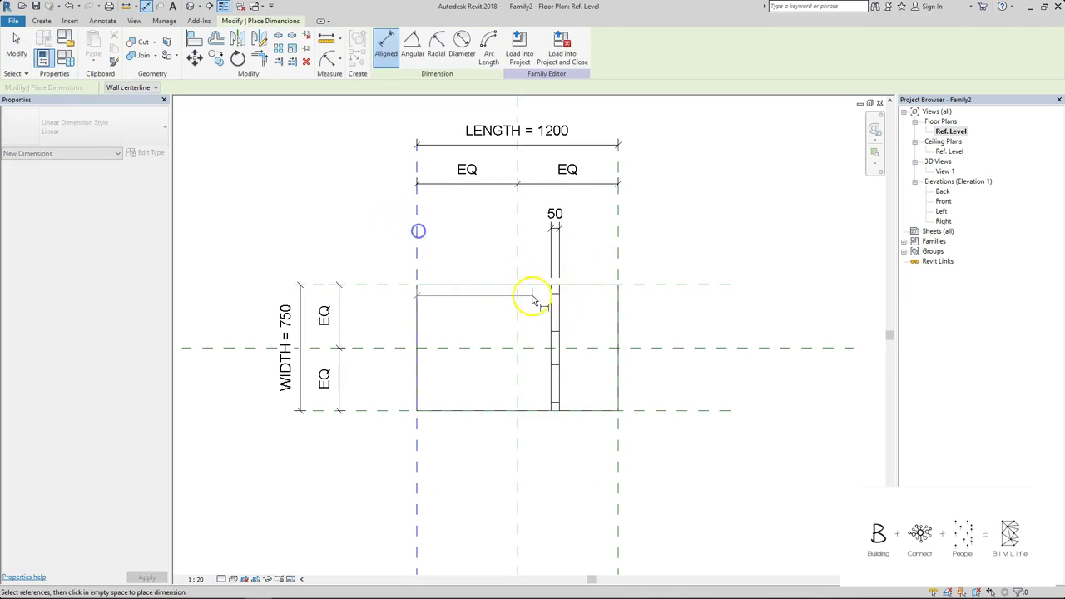
left_click(552, 303)
left_click(542, 225)
key("Escape")
key("Escape")
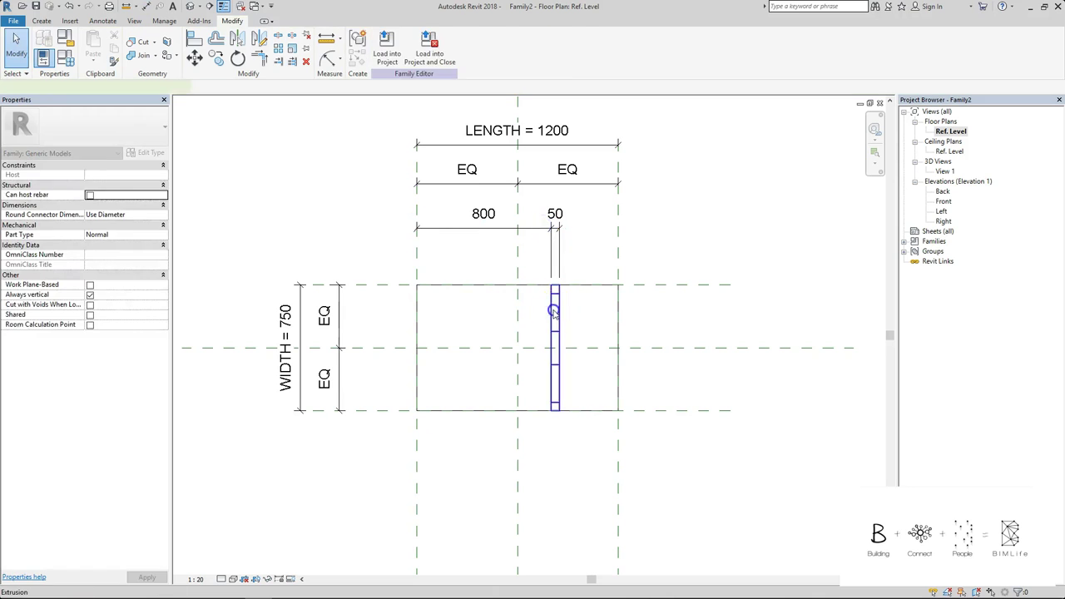
left_click(557, 292)
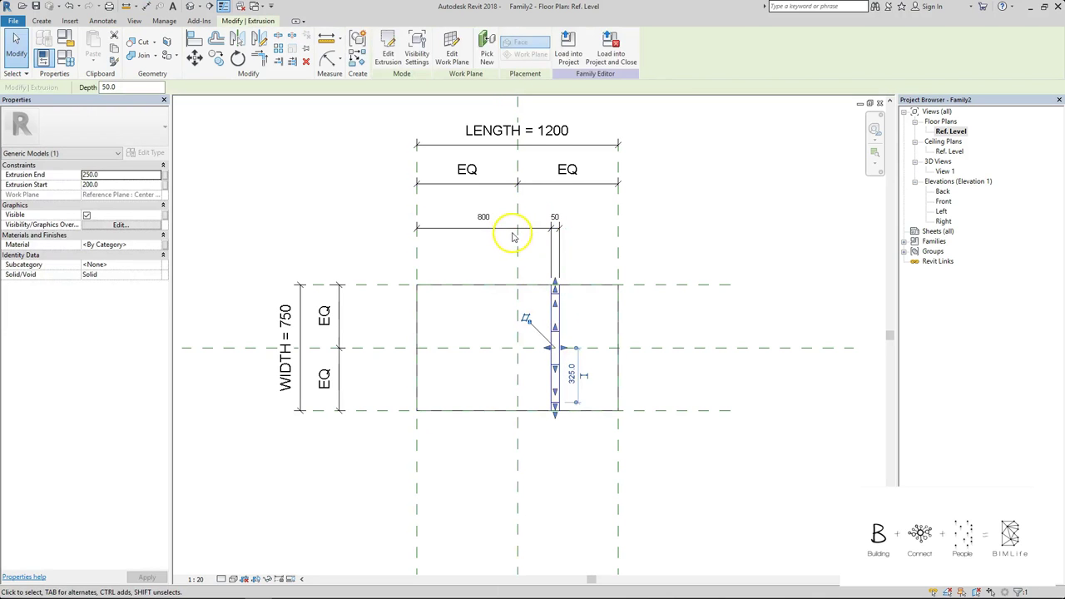
left_click(585, 269)
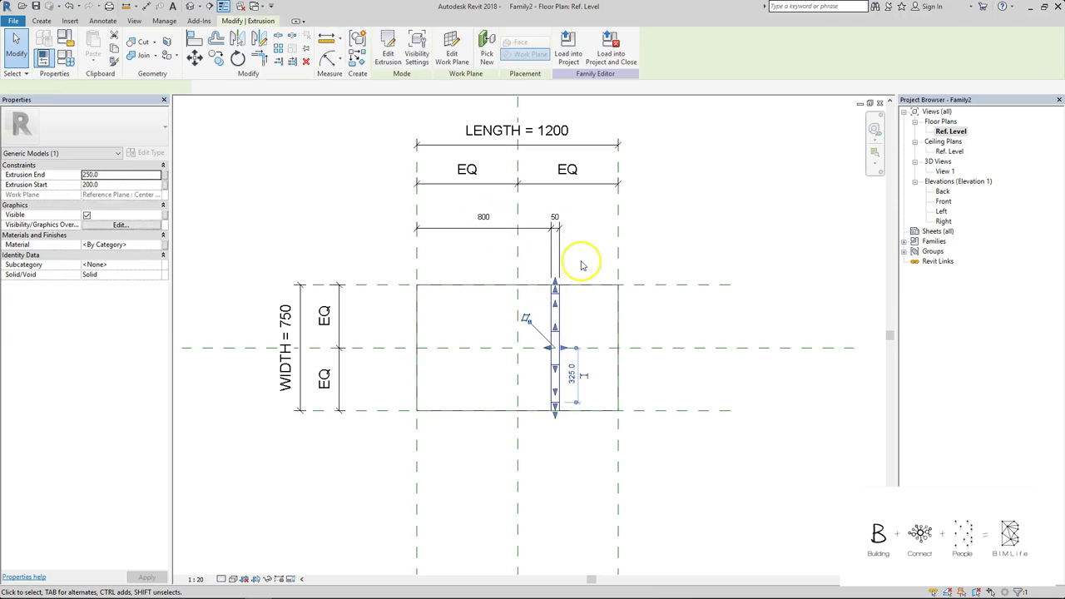
left_click(582, 264)
left_click(555, 290)
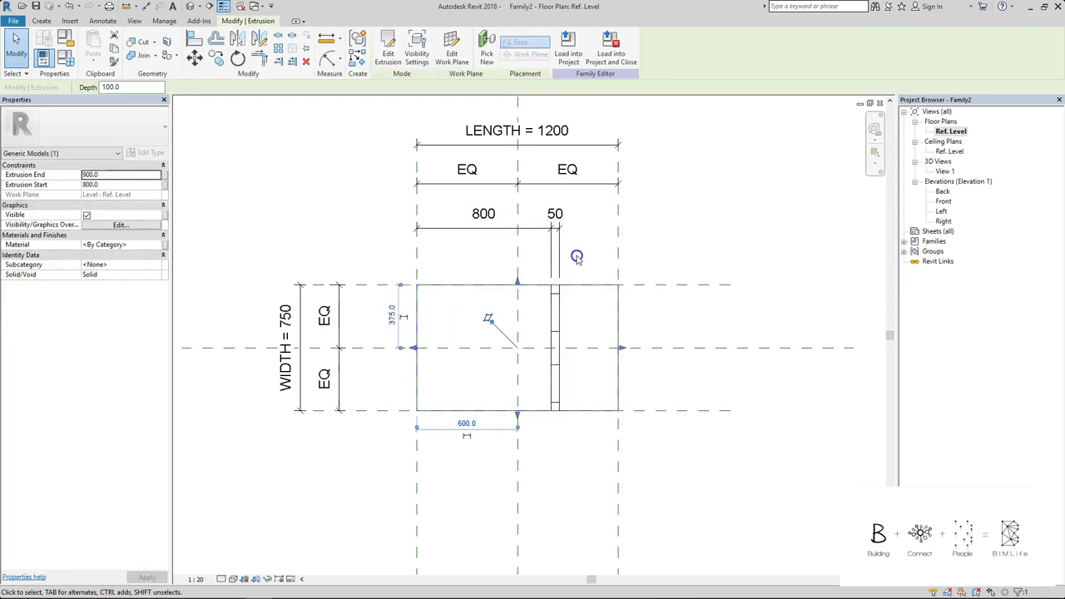
left_click(535, 273)
left_click(555, 301)
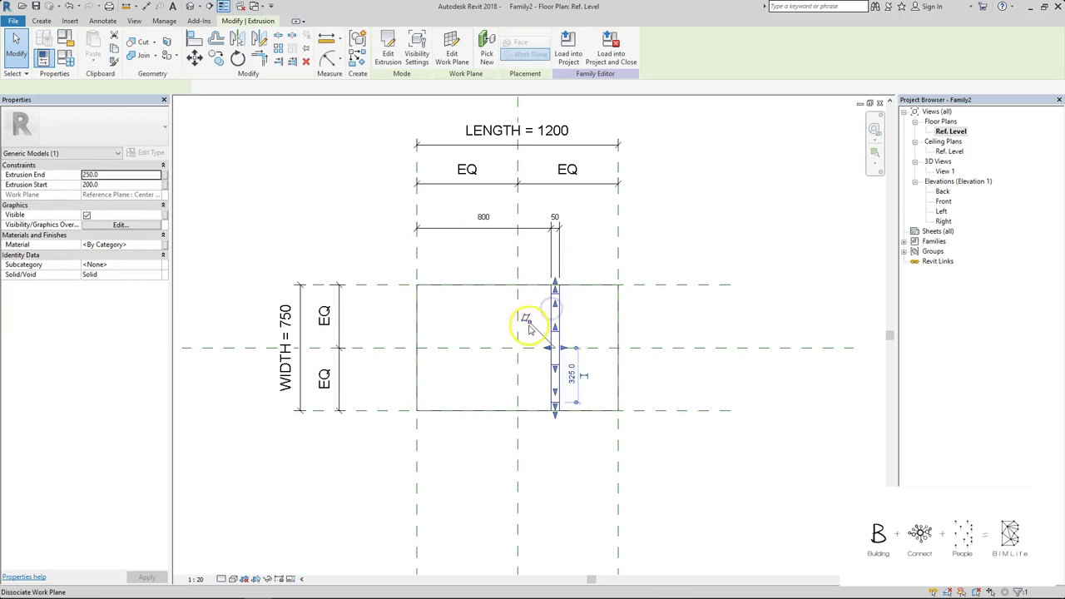
left_click(575, 275)
left_click(554, 321)
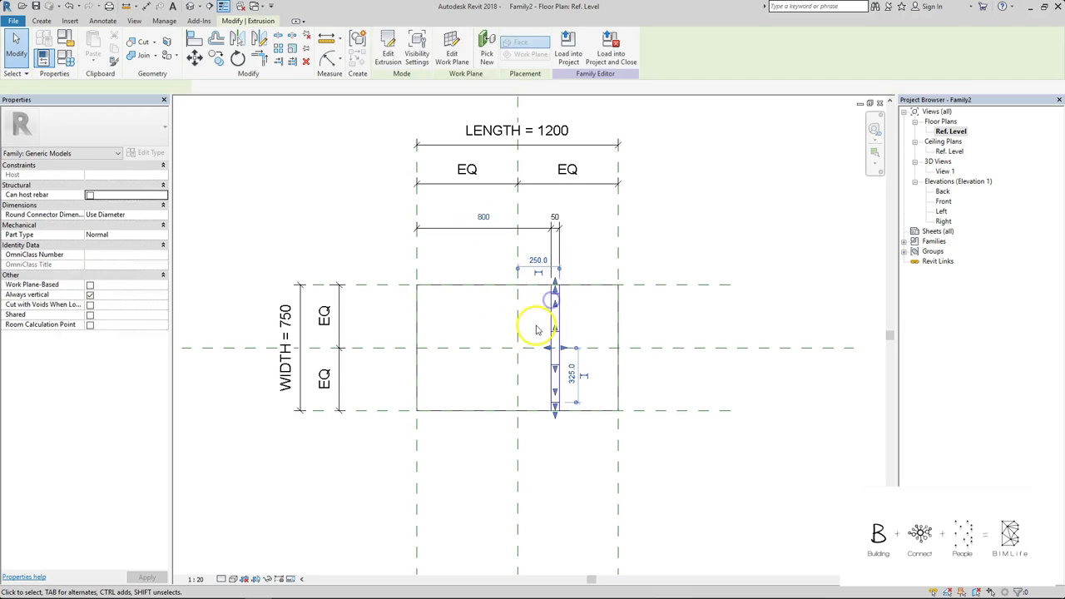
left_click(578, 249)
Dissociate the leg extrusion from its work plane.
left_click(555, 301)
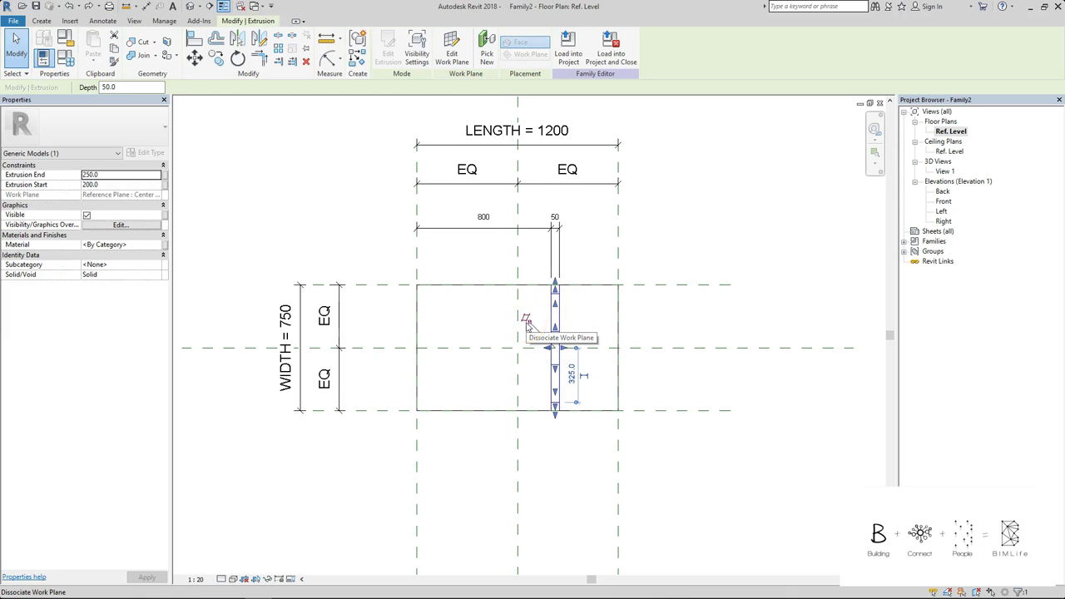
left_click(421, 314)
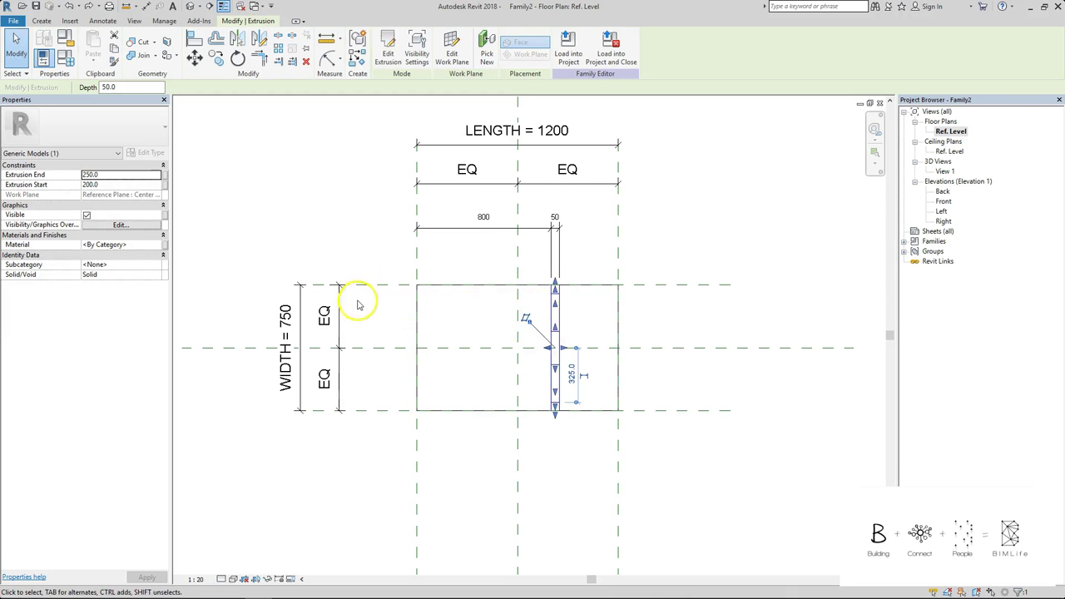
left_click(570, 287)
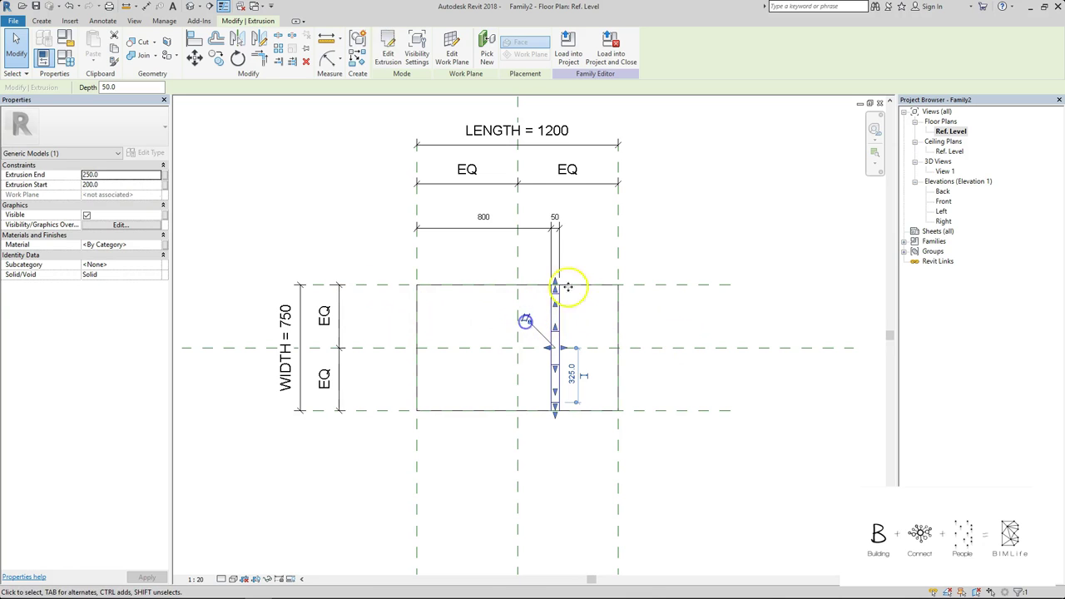
Set the leg's distance from the left end reference plane to 100 mm and lock that dimension.
left_click(559, 317)
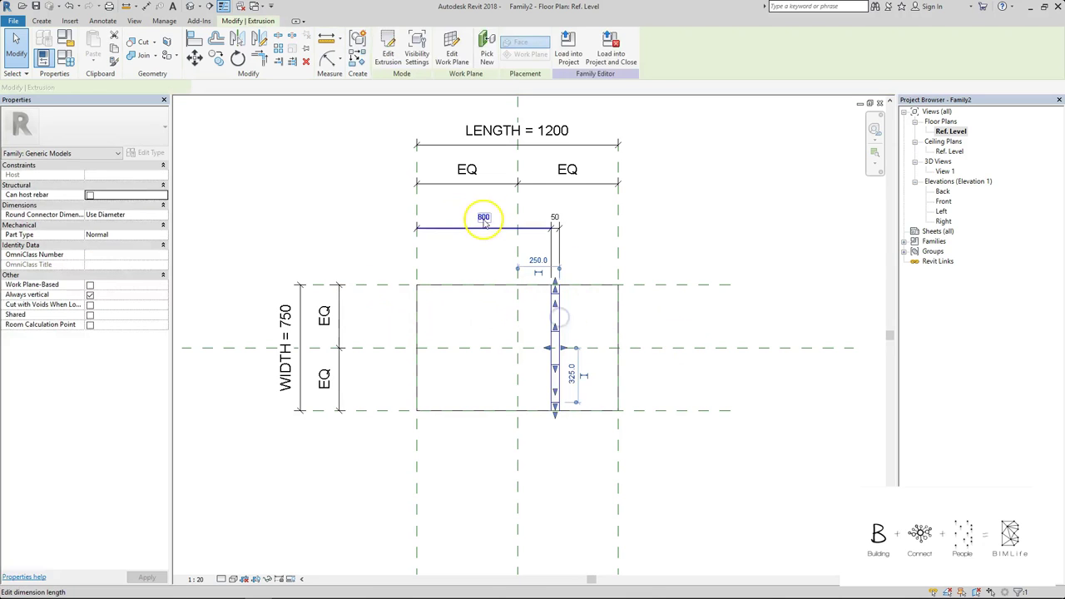
left_click(513, 218)
type("1000")
key("Return")
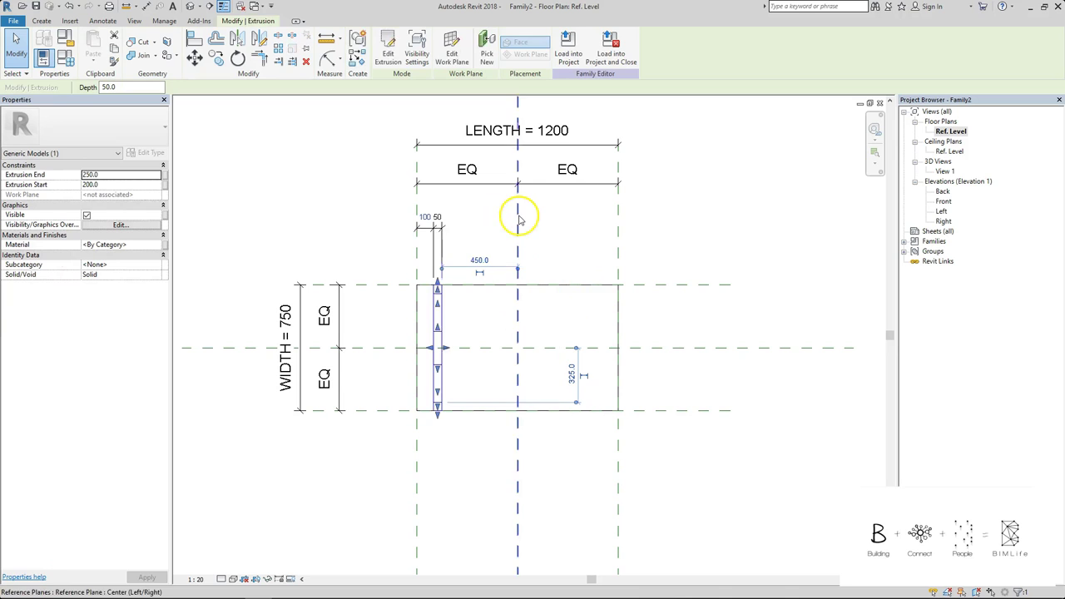
left_click(464, 216)
left_click(429, 220)
left_click(426, 249)
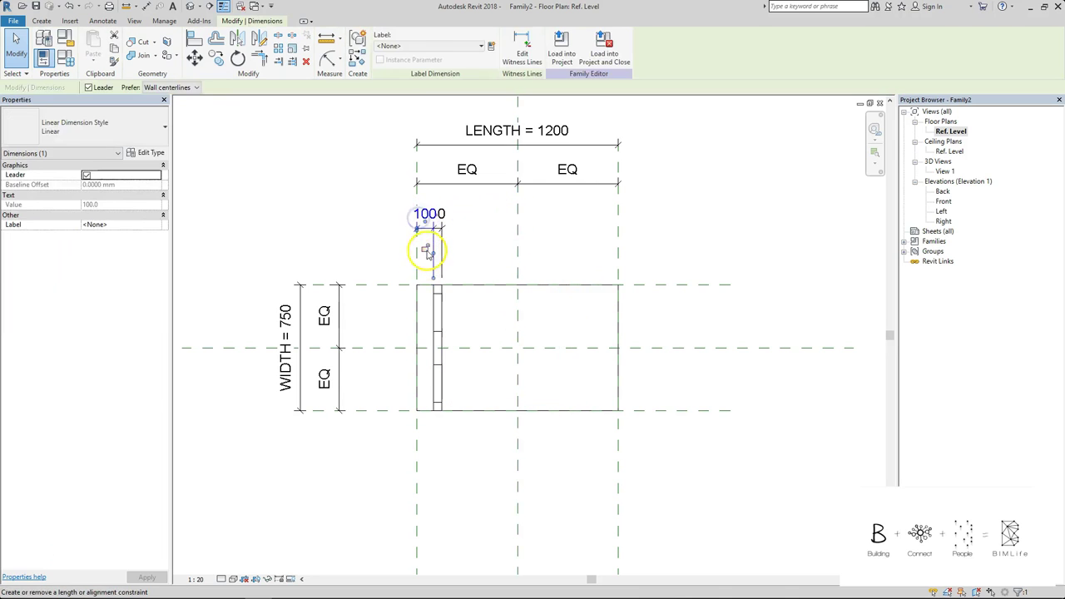
left_click(463, 234)
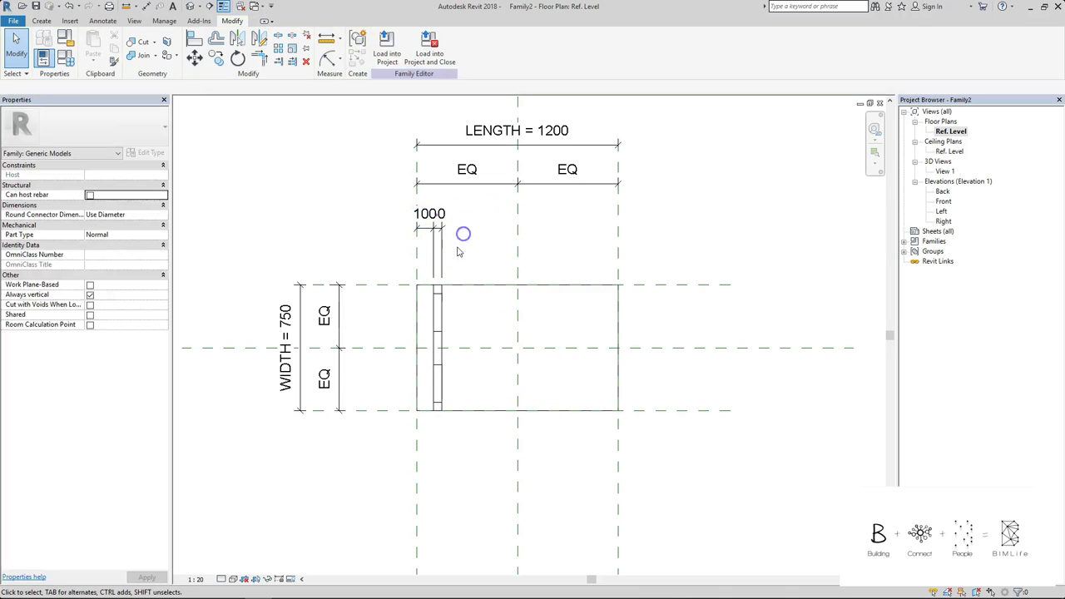
Try to mirror the leg about the Center (Left/Right) reference plane.
left_click(438, 304)
key("m")
key("m")
left_click(517, 235)
left_click(579, 244)
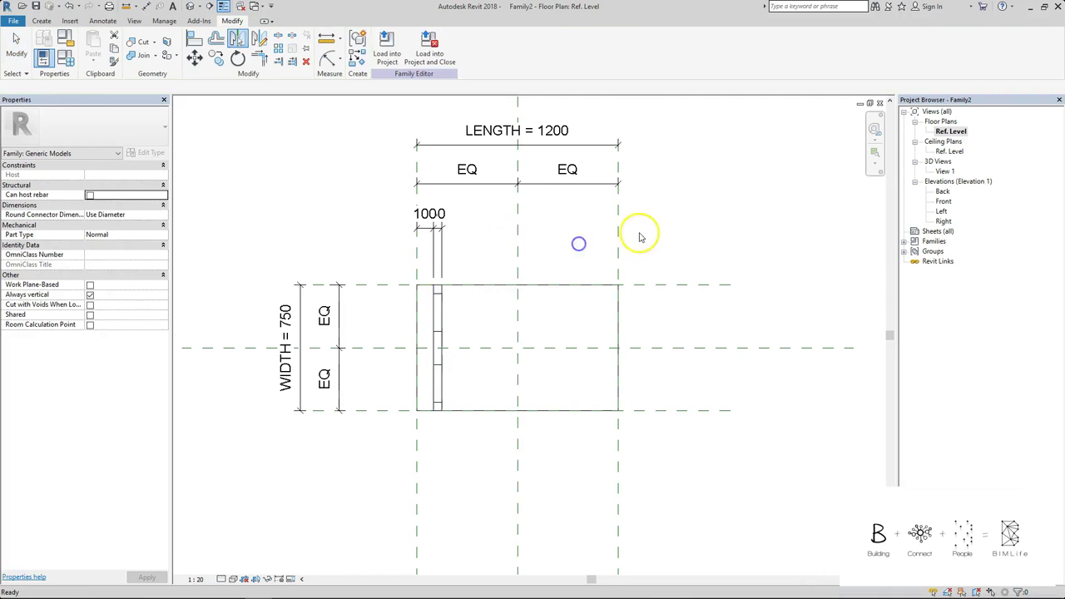
left_click(439, 266)
key("Return")
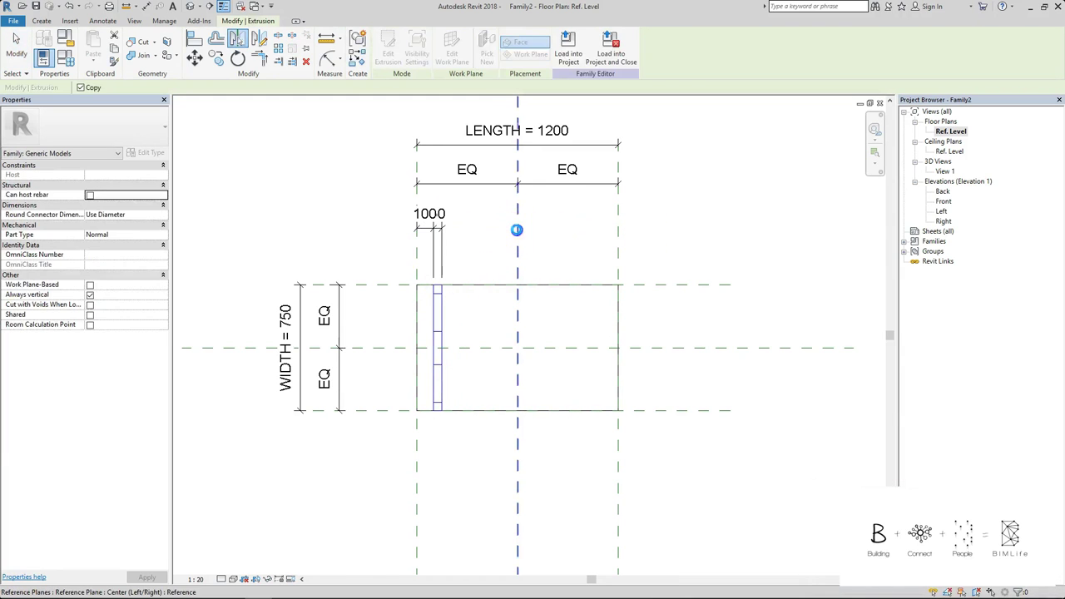
left_click(517, 229)
left_click(892, 585)
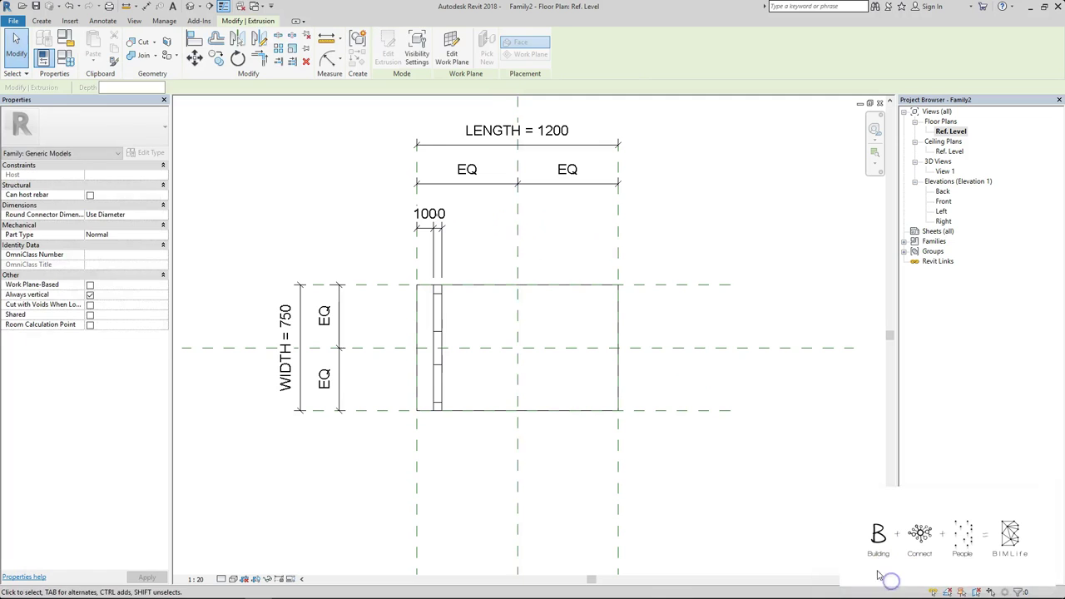
Try to move the leg from its upper inner corner across to the table's right end in plan.
left_click(435, 307)
key("m")
key("v")
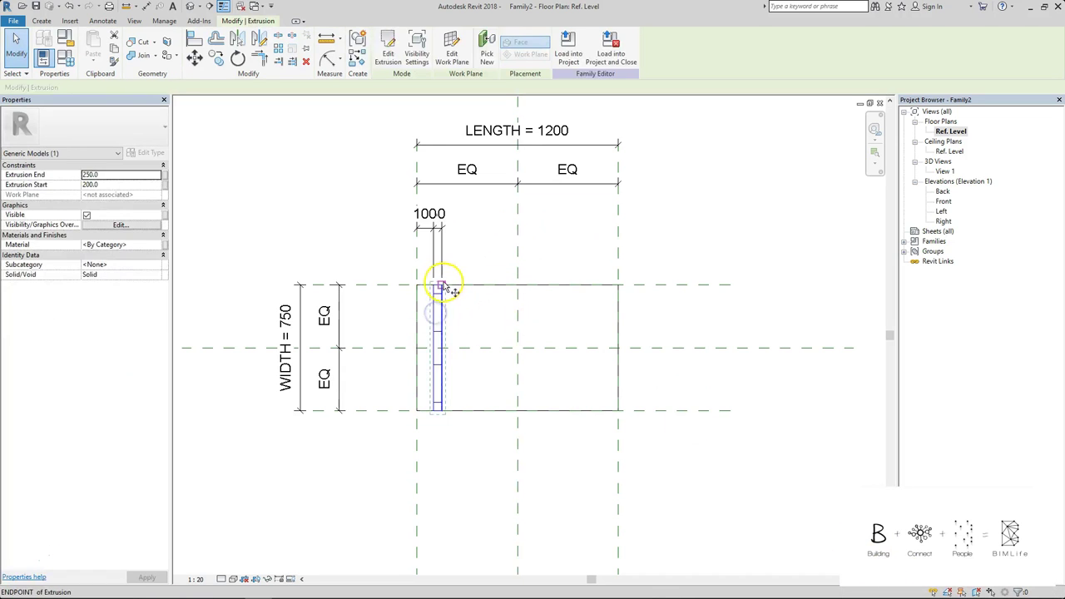
left_click(440, 284)
left_click(662, 274)
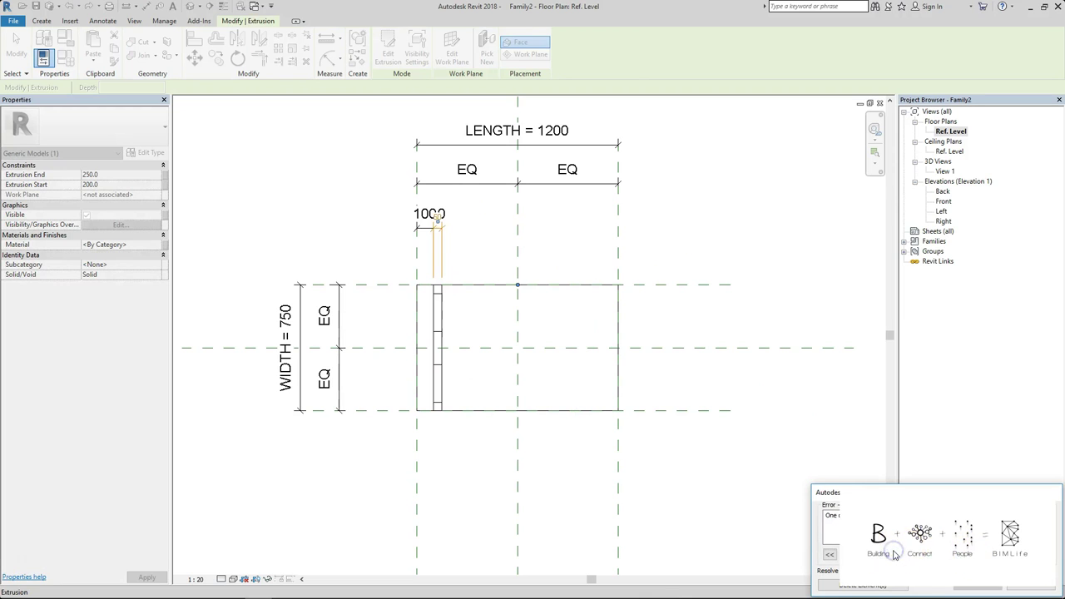
left_click(830, 552)
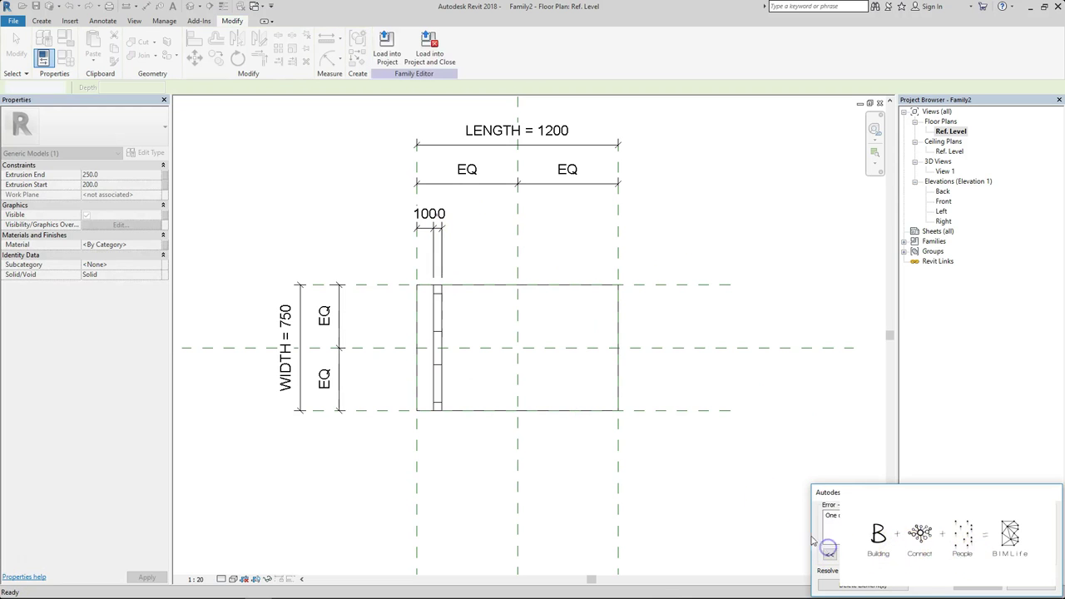
Try to shift the leg freehand into the right half of the tabletop in plan.
left_click(439, 229)
left_click(433, 305)
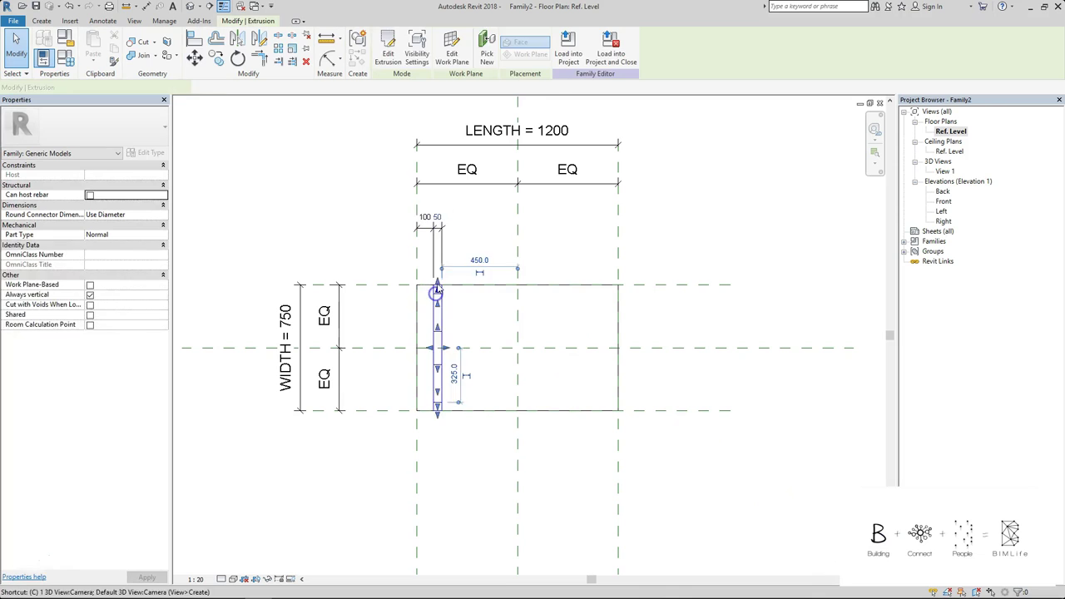
left_click_drag(436, 297, 553, 282)
left_click(1022, 571)
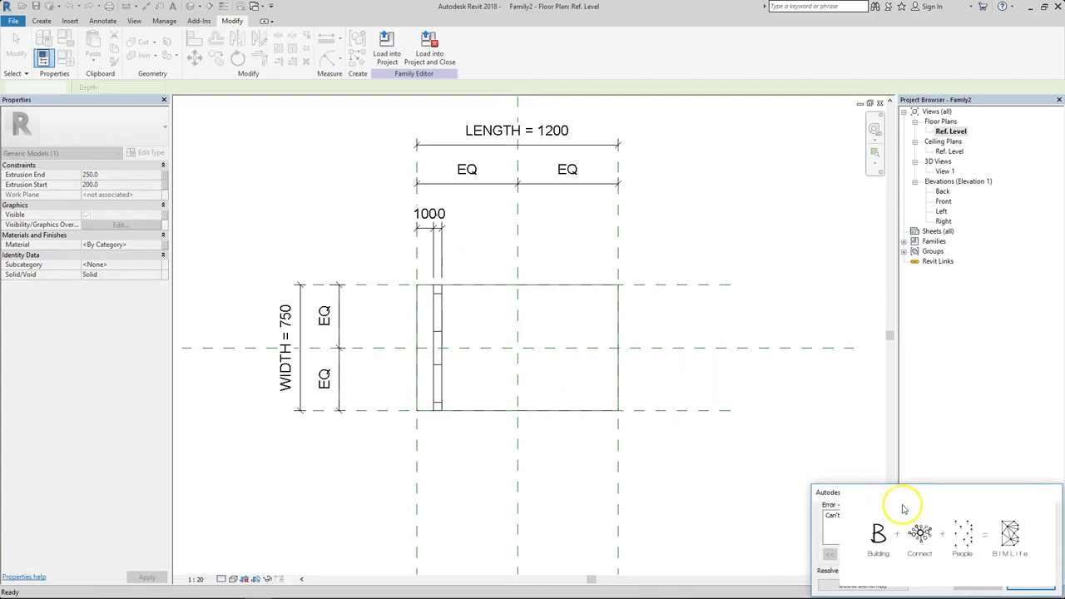
Try to place a copy of the leg near the table's right end in the Front elevation.
double_click(944, 201)
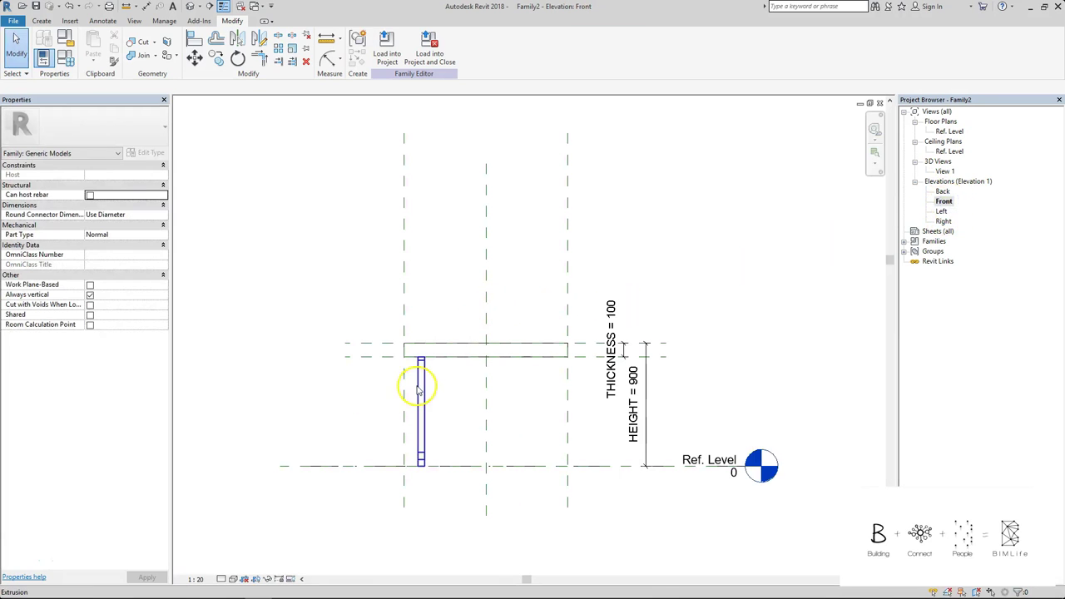
left_click(419, 387)
left_click_drag(419, 385, 549, 380, "ctrl")
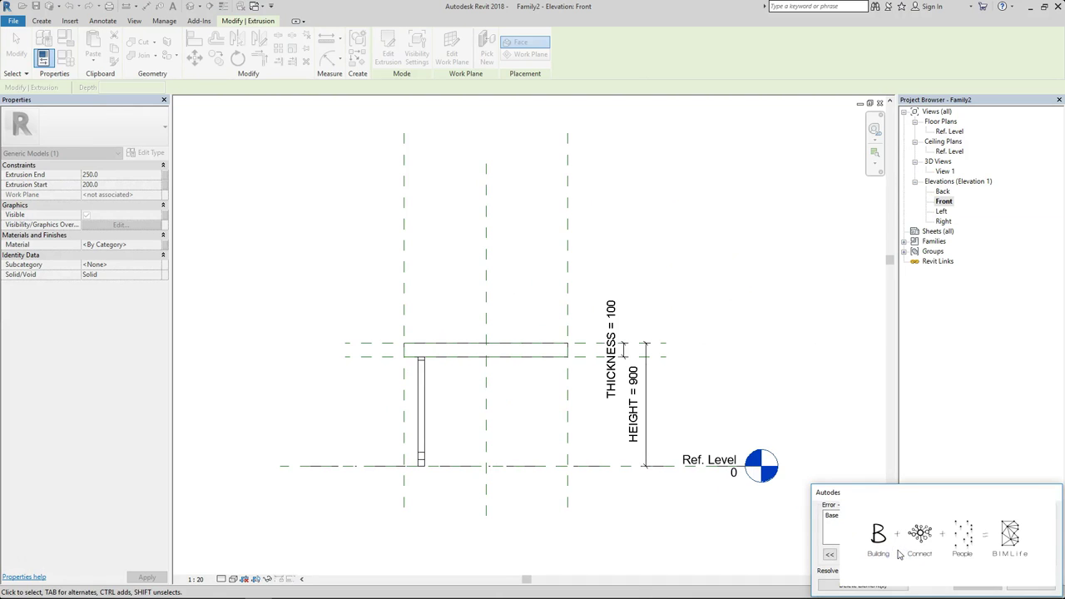
left_click(1030, 585)
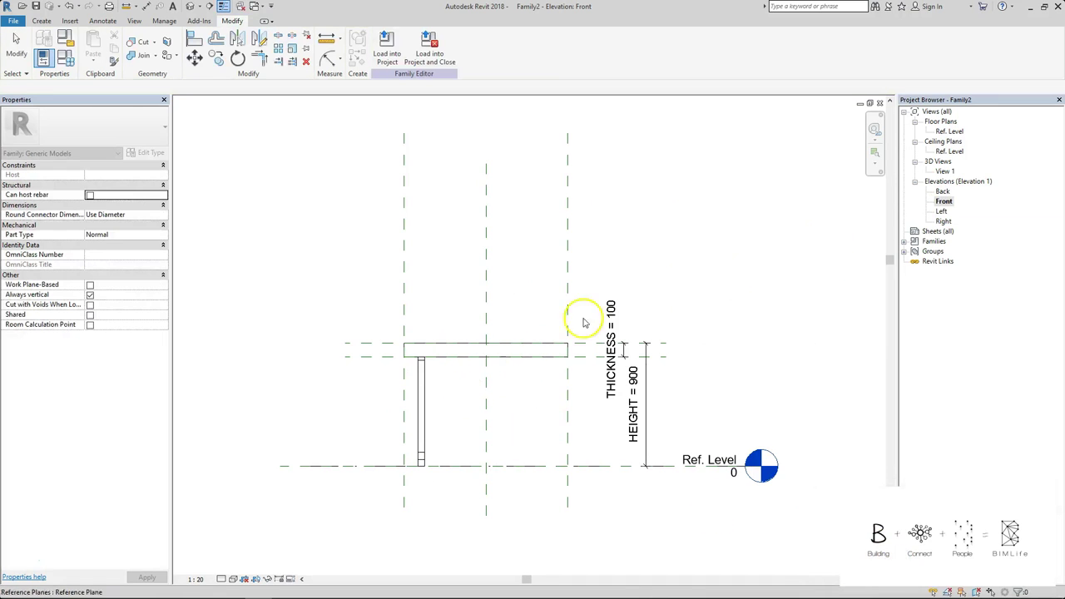
In the Left elevation, edit the leg's sketch to delete the two 50 mm foot dimensions, and finish the sketch.
double_click(941, 211)
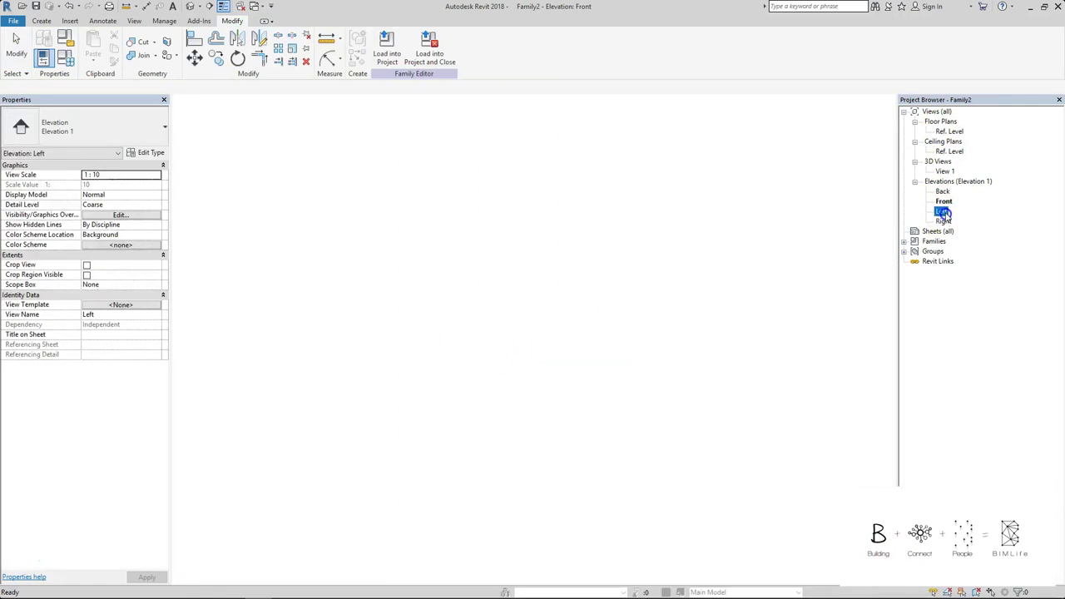
double_click(556, 306)
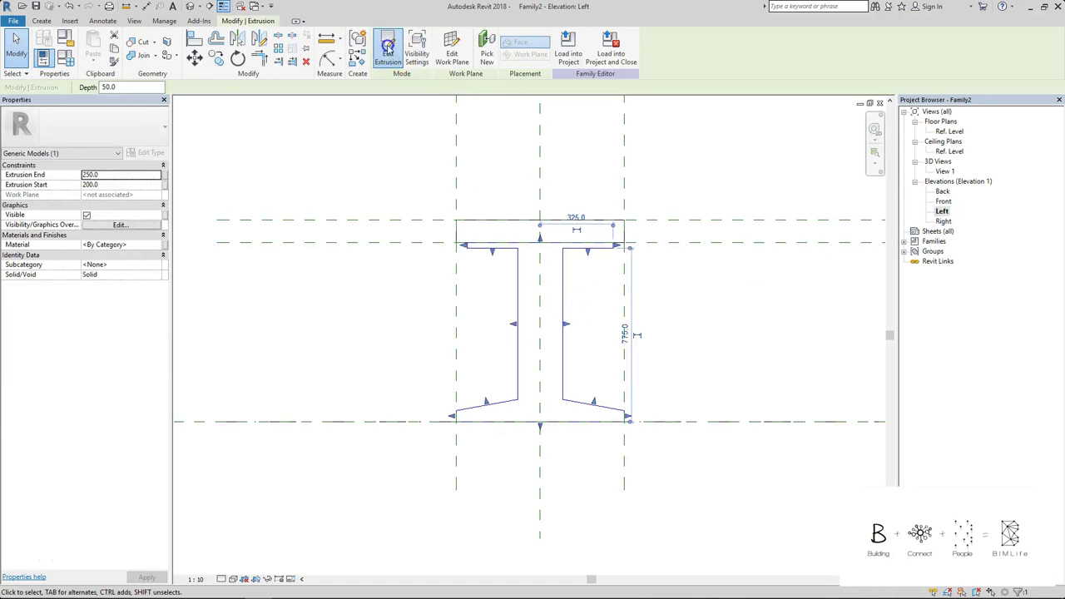
left_click_drag(720, 355, 672, 409)
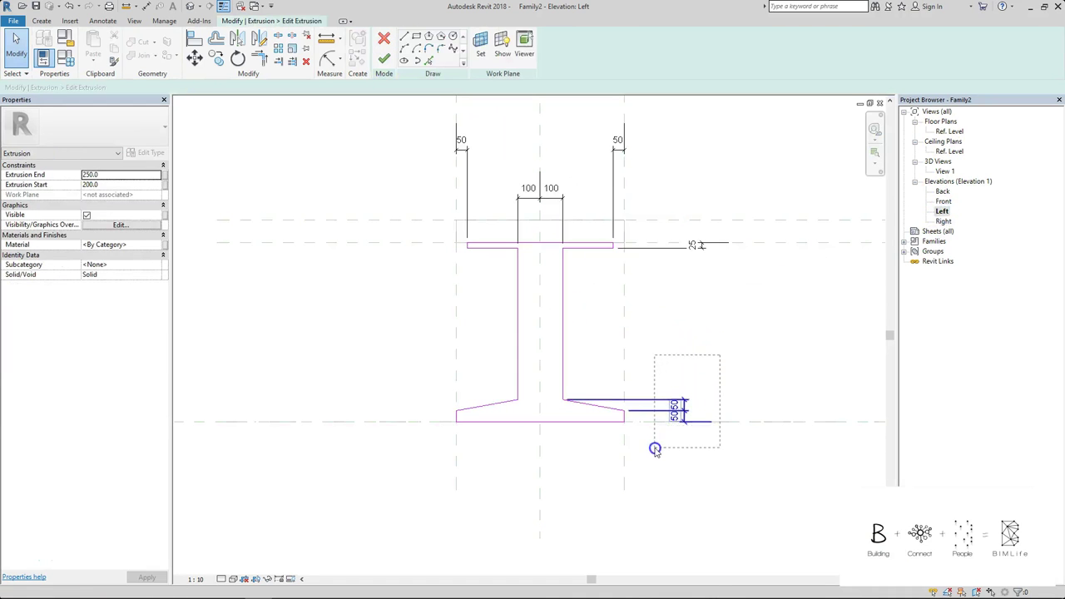
left_click_drag(655, 449, 657, 447)
key("Delete")
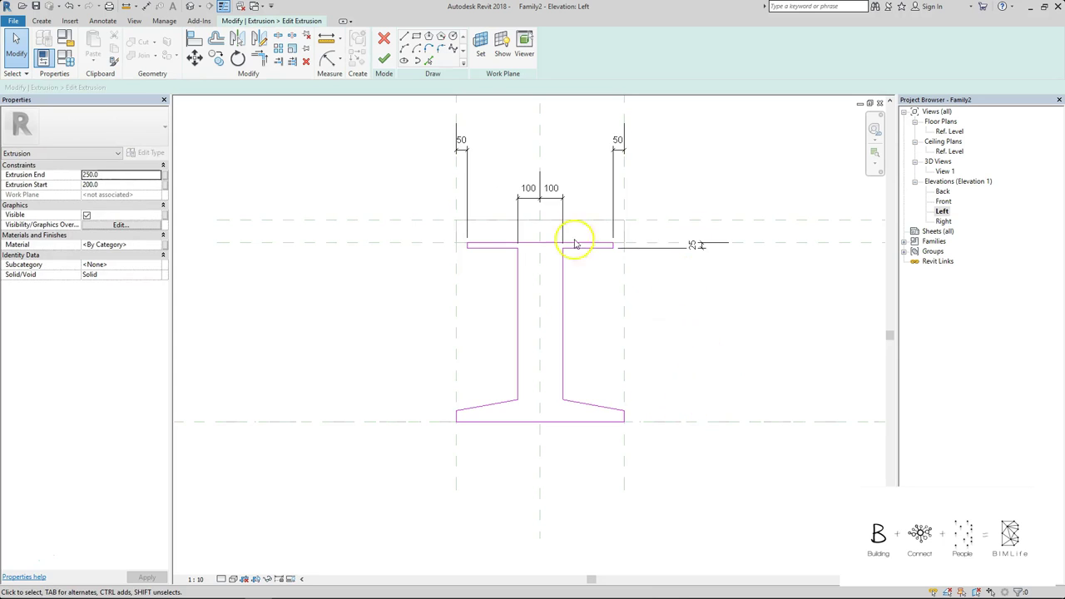
left_click(384, 60)
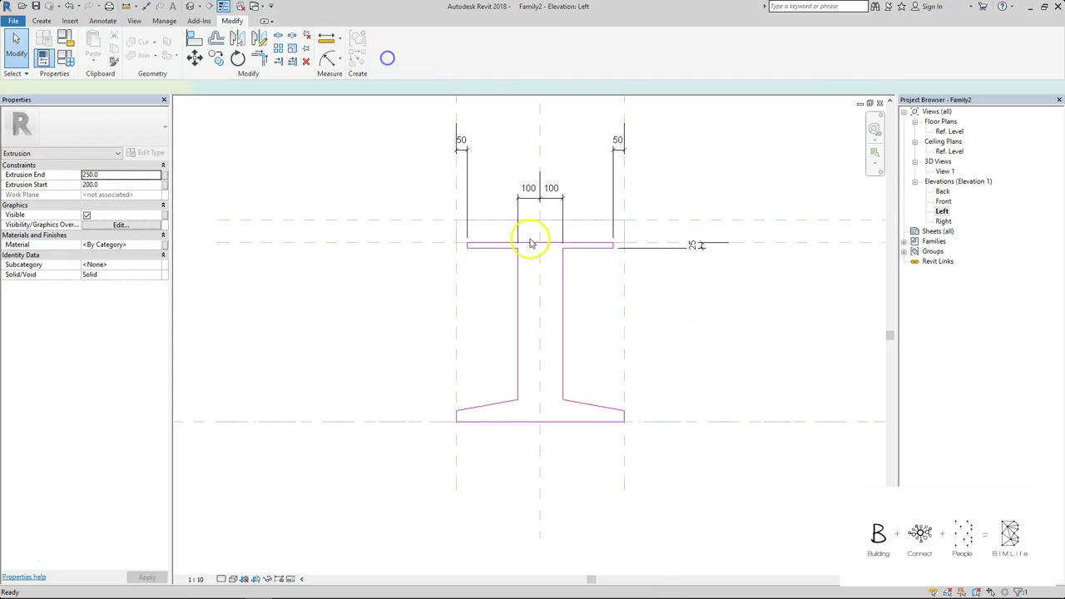
Try to place the leg near the Center (Left/Right) plane in the Ref. Level plan.
double_click(950, 132)
left_click(439, 302)
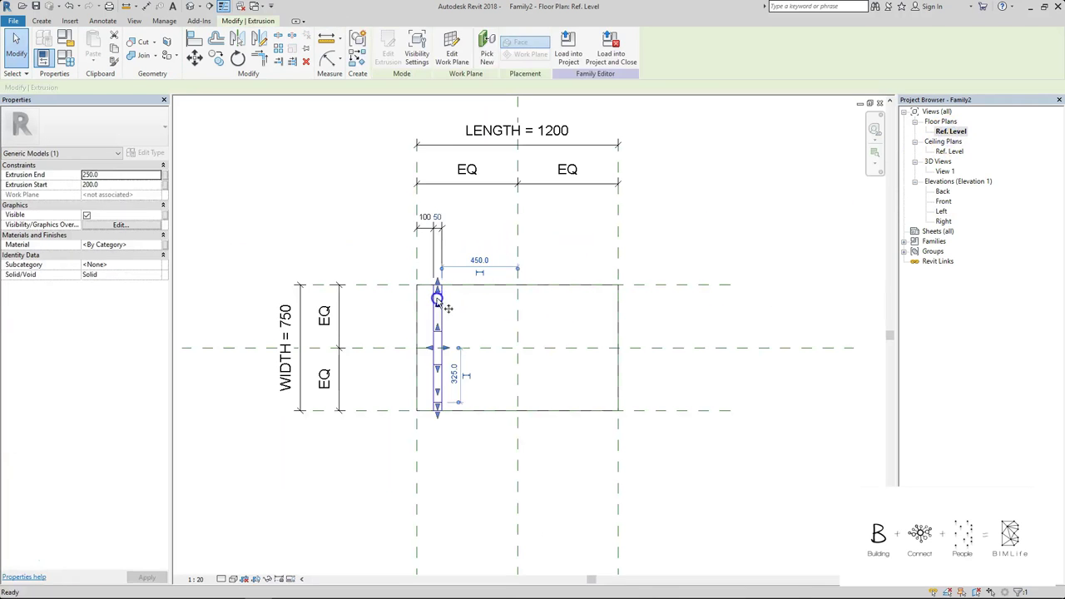
left_click_drag(437, 301, 515, 294)
key("Escape")
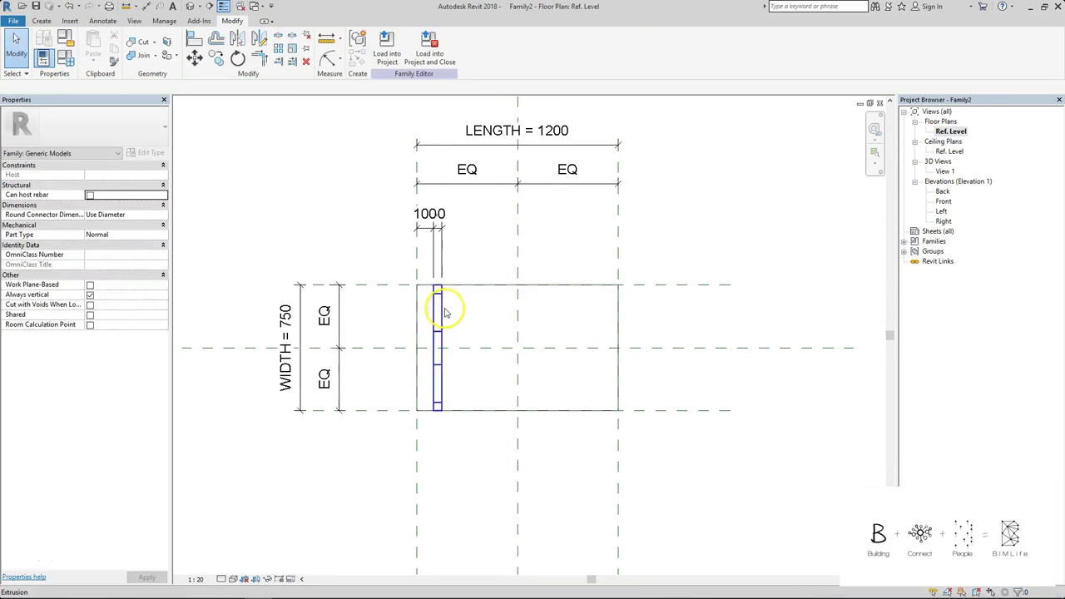
left_click(441, 309)
left_click_drag(441, 310, 525, 306)
key("Escape")
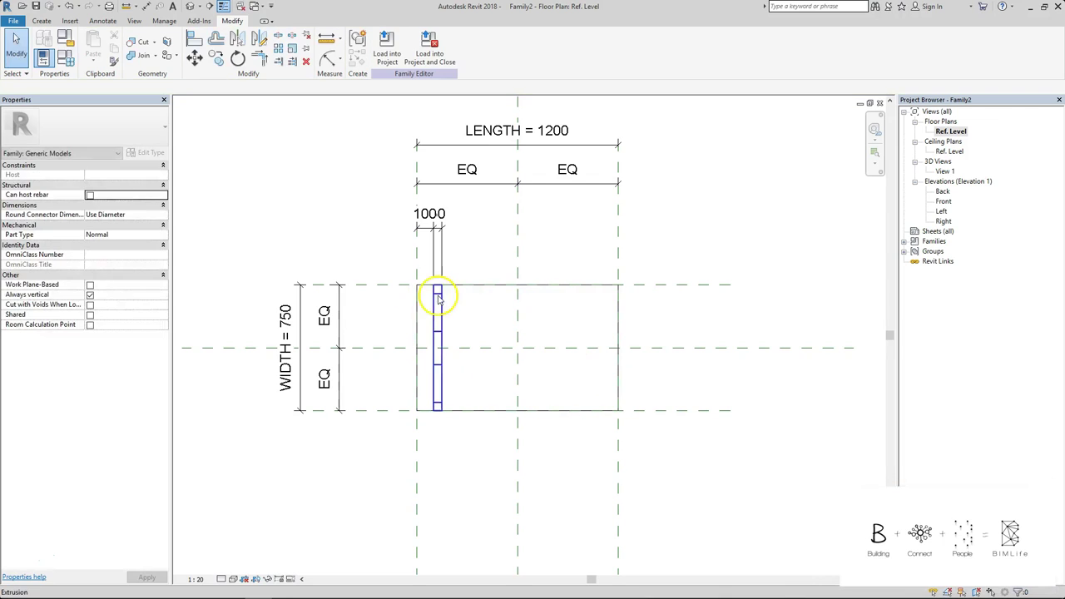
Delete the 100 mm offset and 50 mm thickness dimensions of the leg in plan.
left_click(437, 295)
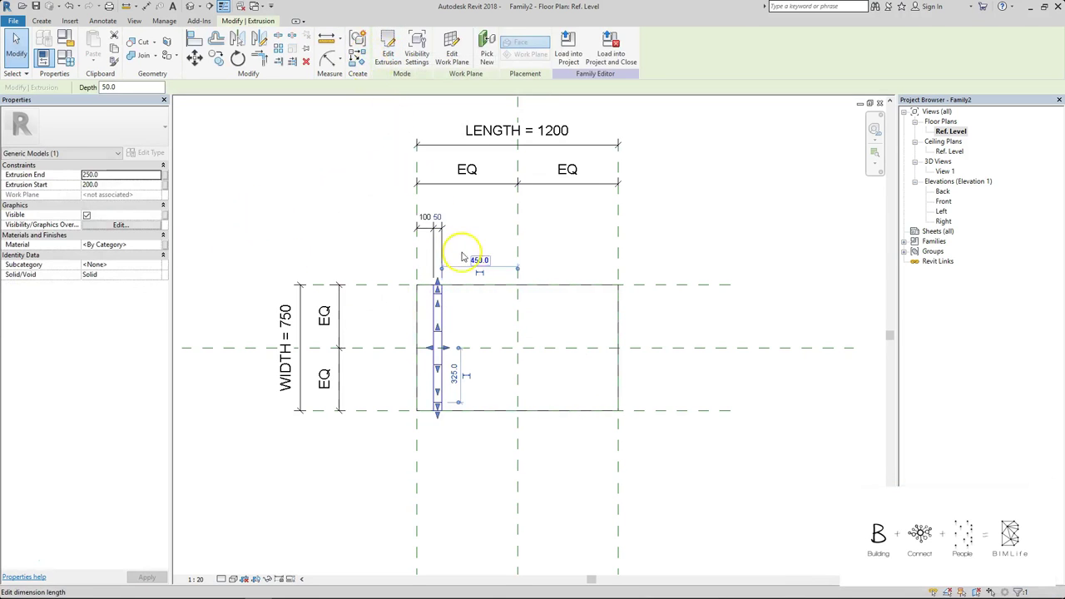
left_click(427, 232)
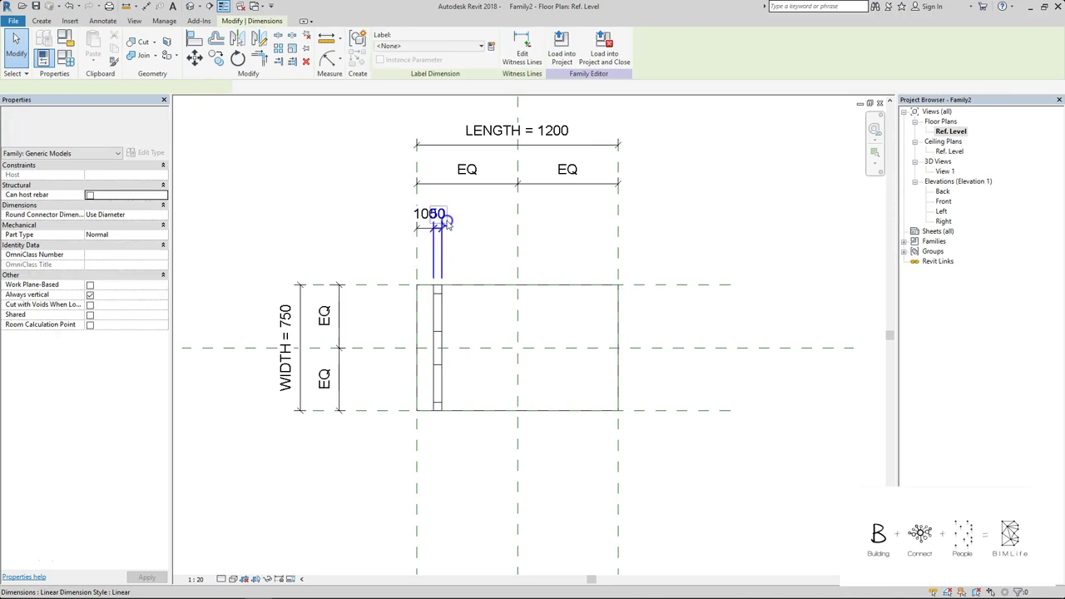
left_click(478, 215)
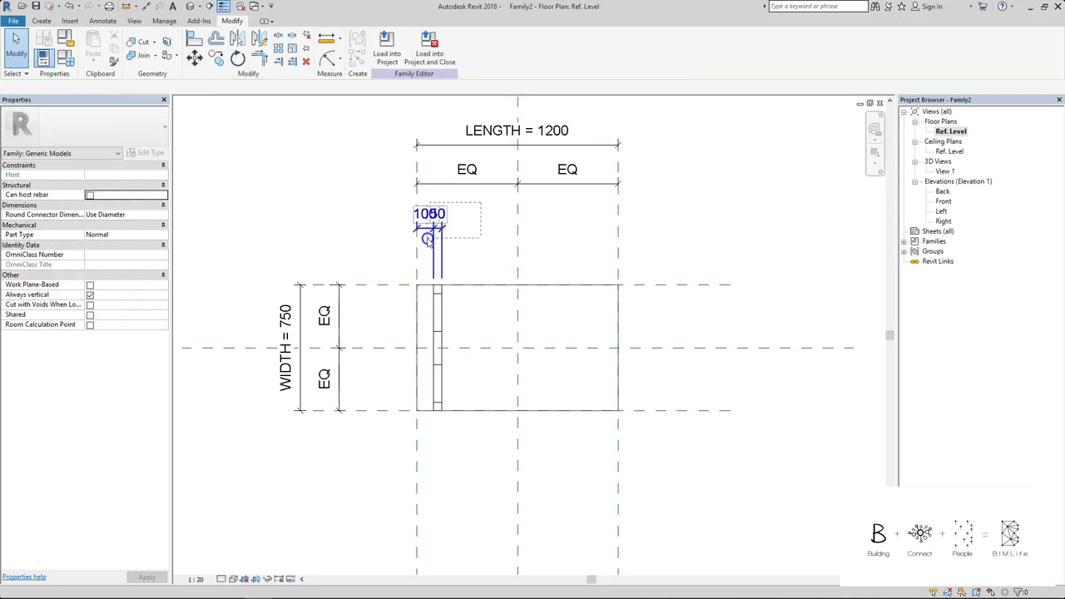
Try to place the undimensioned leg in the right half of the tabletop in plan.
left_click(437, 297)
left_click_drag(441, 298, 554, 298)
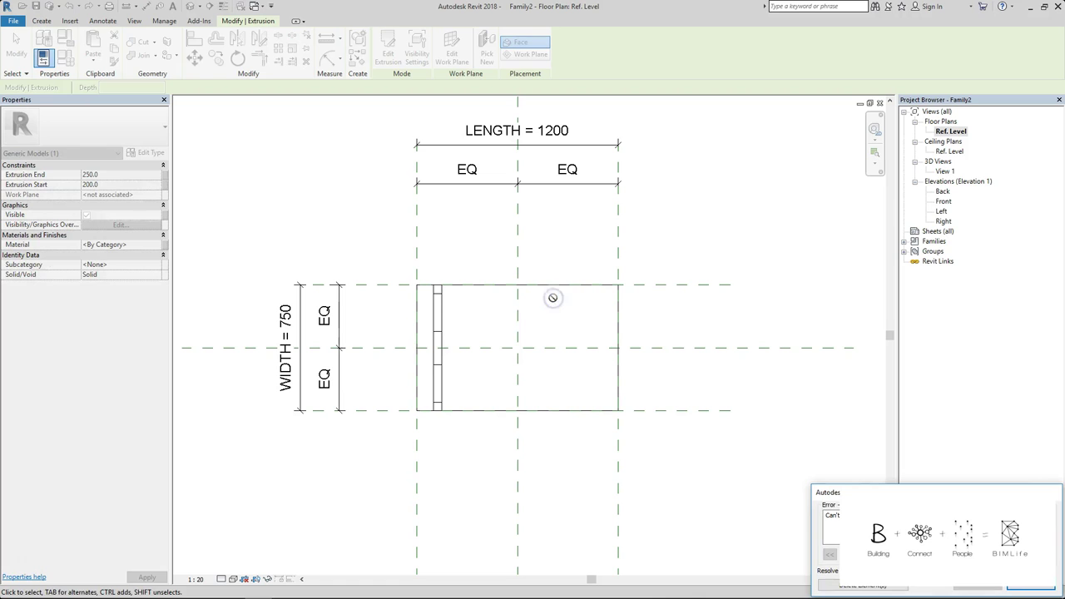
key("Escape")
In the Left elevation, edit the leg's sketch to delete the paired 100 mm stem dimensions, and finish the sketch.
left_click(439, 295)
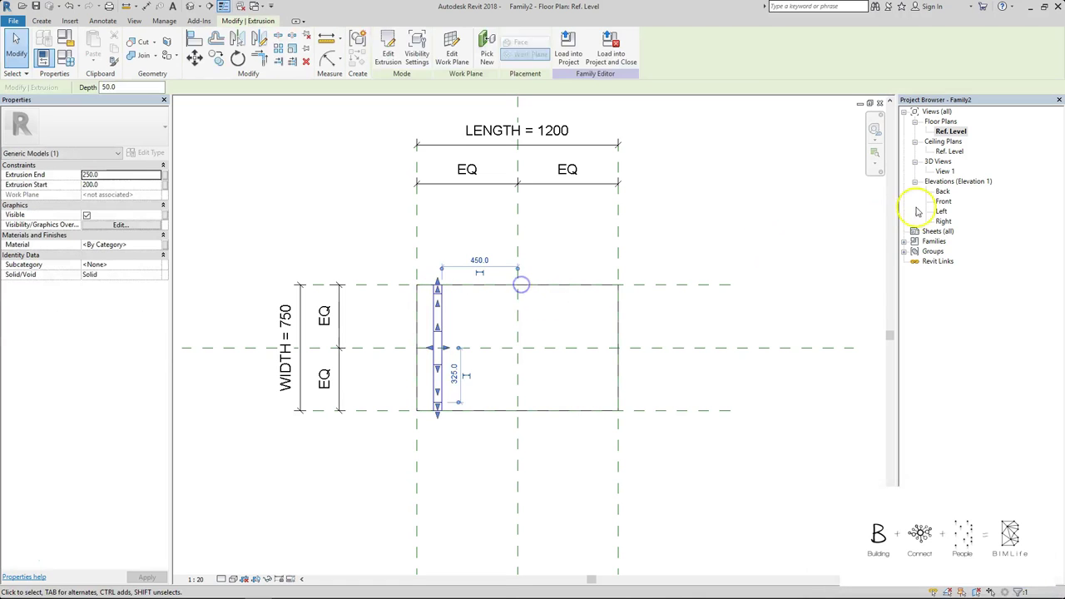
double_click(941, 211)
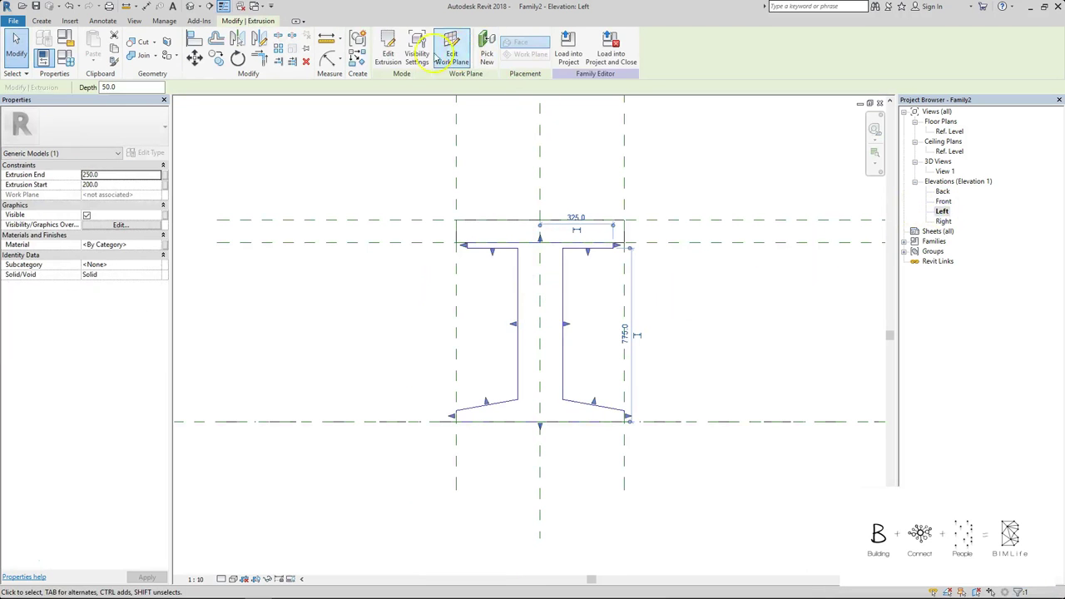
left_click(388, 51)
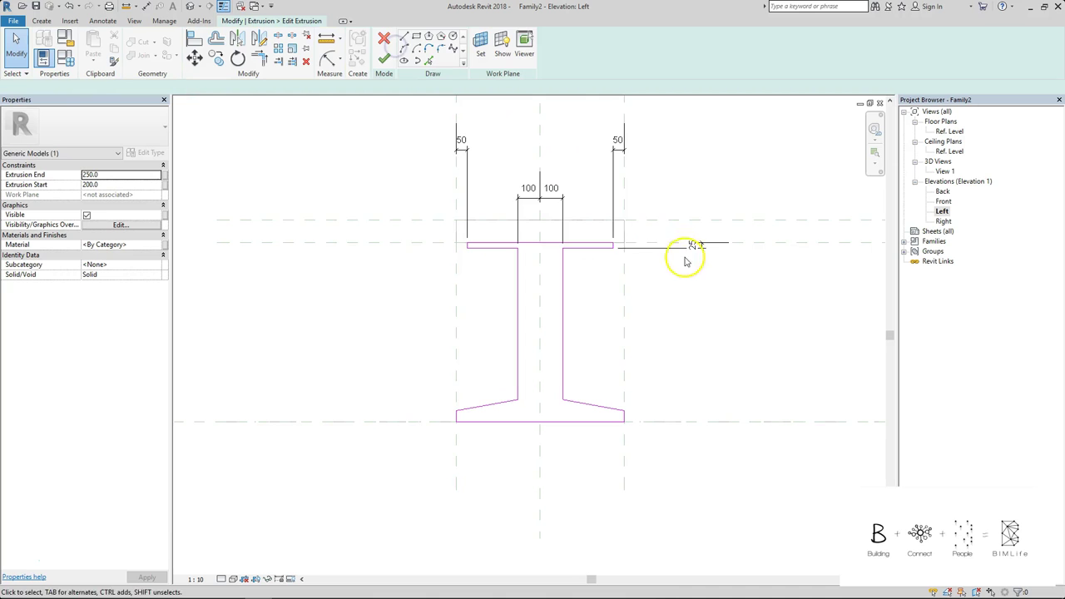
left_click(552, 203)
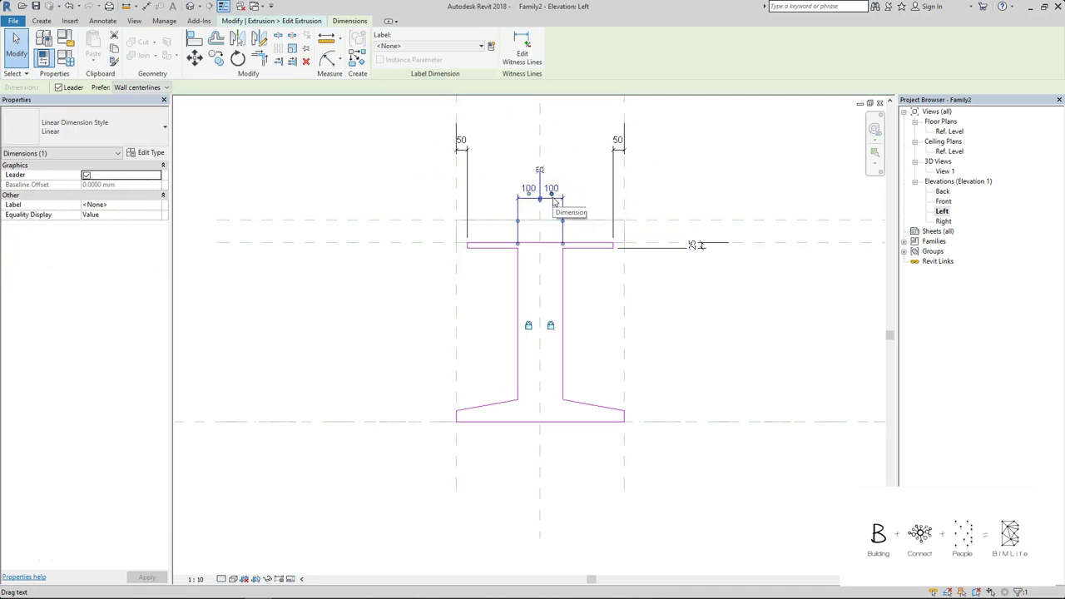
left_click(574, 171)
left_click(386, 60)
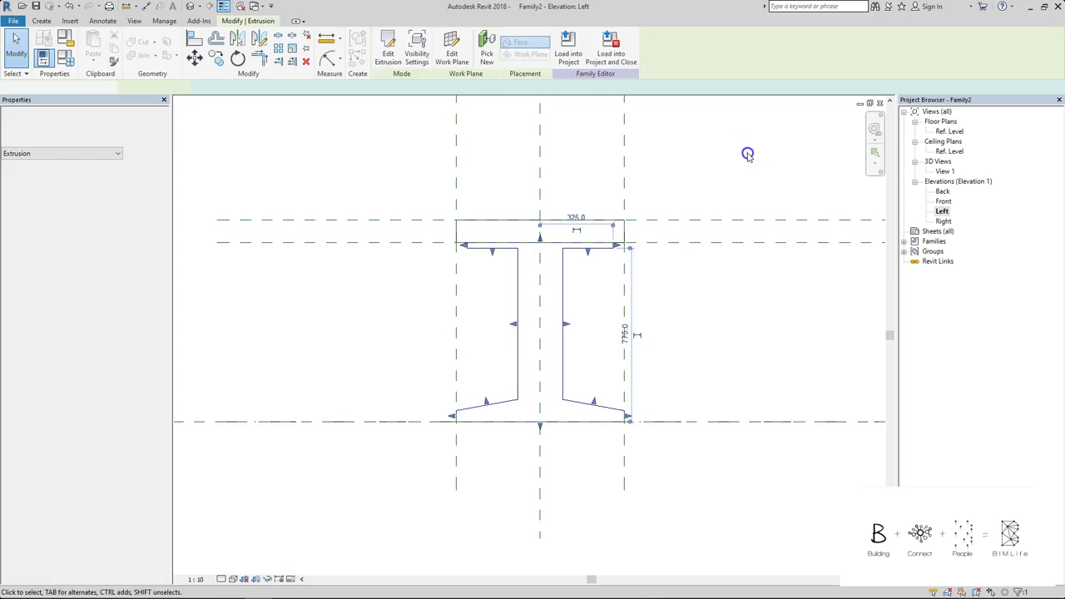
Place a freehand copy of the leg in plan with its outer face about 350 mm right of the center plane.
double_click(949, 131)
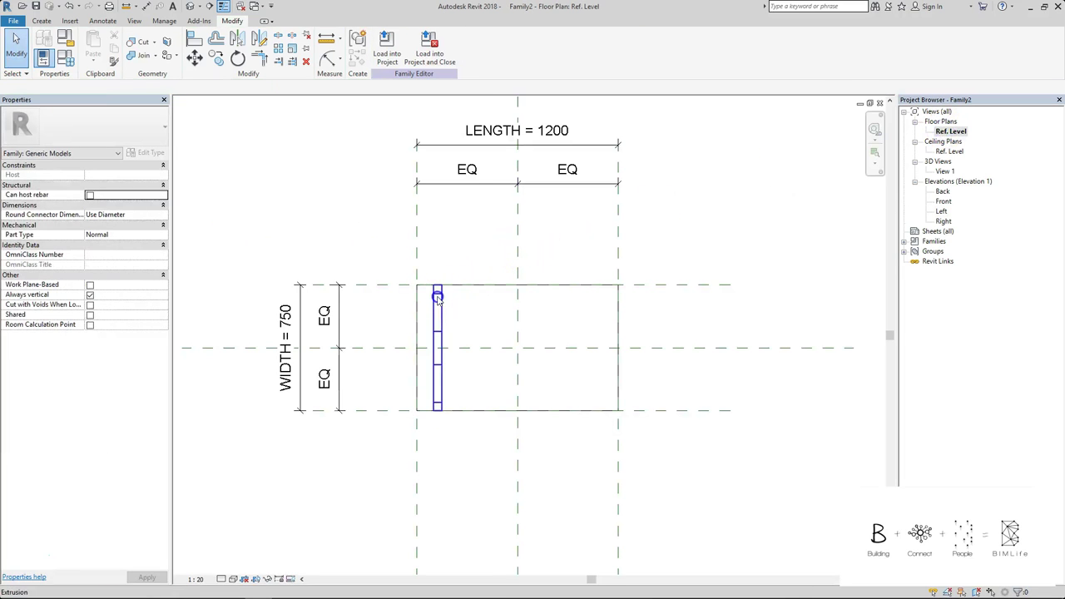
left_click(438, 300)
left_click_drag(441, 297, 569, 297)
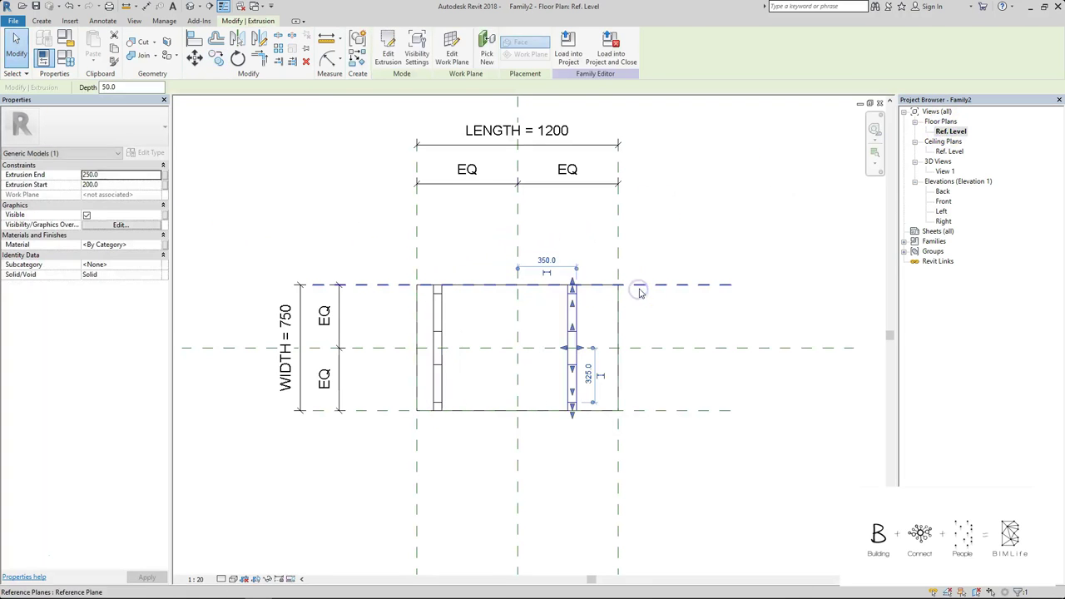
left_click(720, 233)
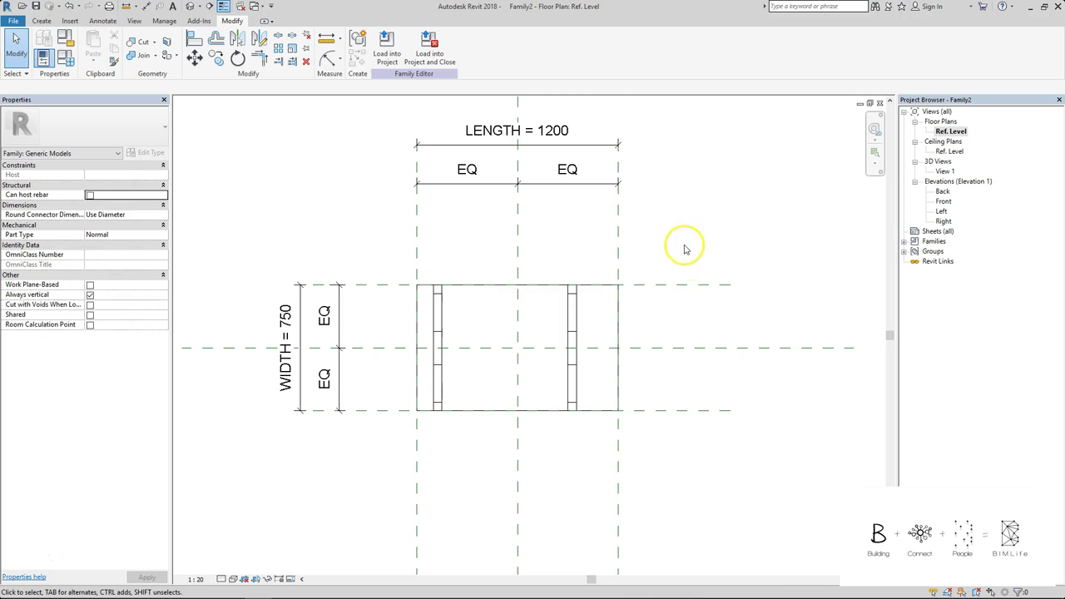
left_click(577, 288)
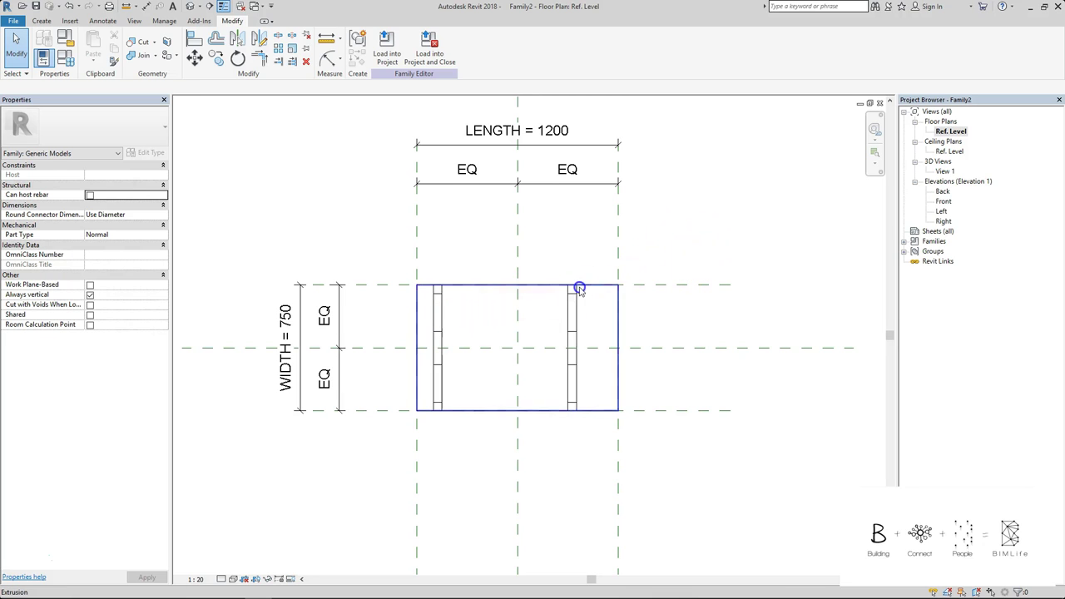
left_click(698, 233)
Open the leg extrusion's sketch for editing in the Left elevation.
double_click(941, 211)
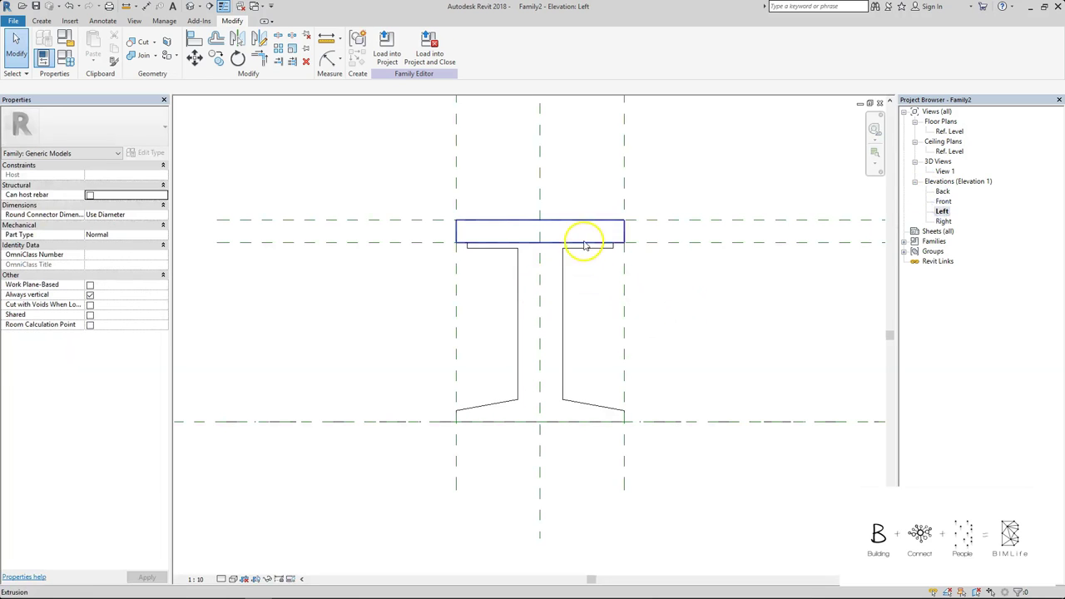
left_click(583, 243)
left_click(388, 48)
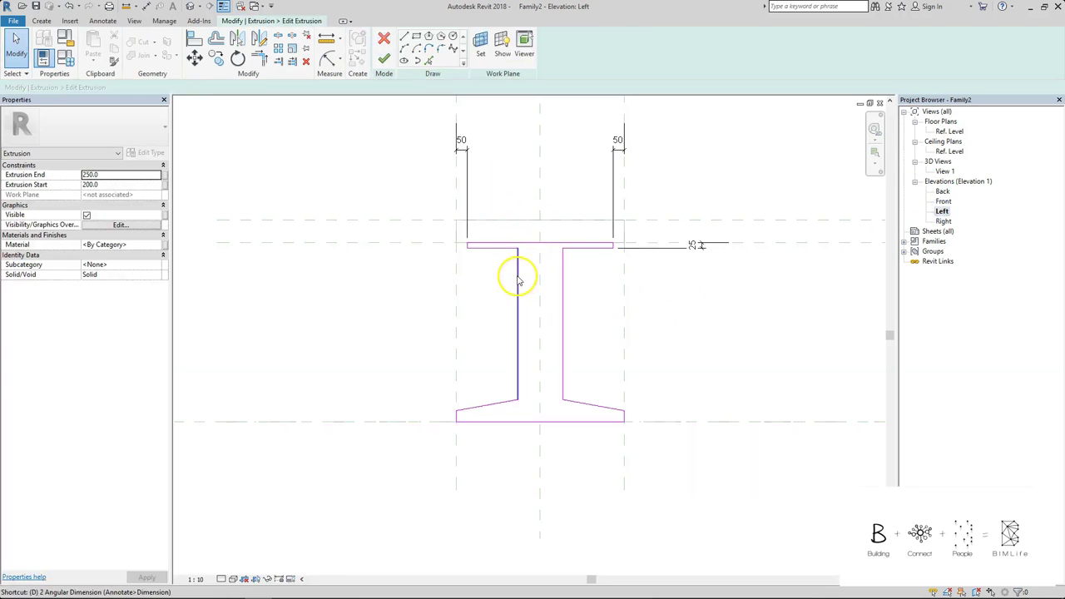
Try to add an equal-spacing dimension across the stem edges and the Center (Front/Back) plane.
key("d")
key("i")
left_click(565, 152)
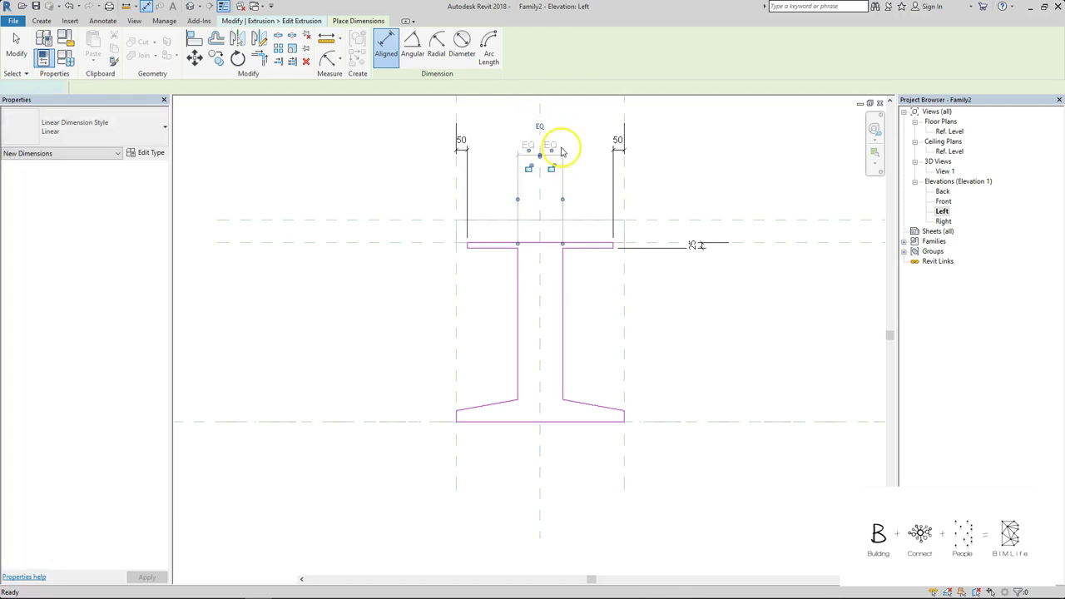
key("ctrl+z")
Dimension both stem edges to the Center (Front/Back) plane, make the two segments equal, and finish the leg sketch.
key("d")
key("i")
left_click(516, 280)
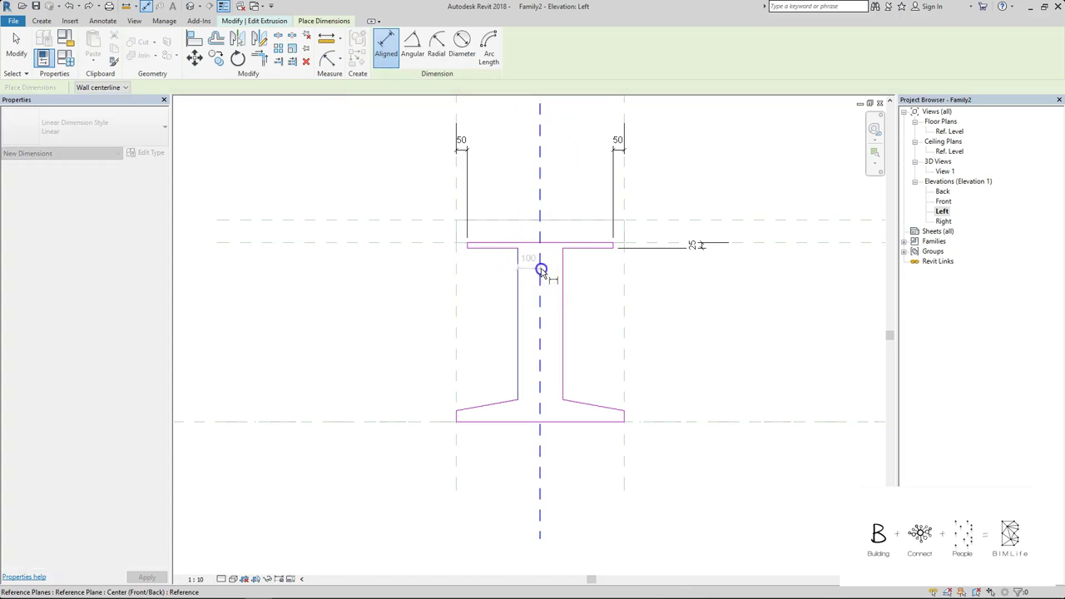
left_click(577, 156)
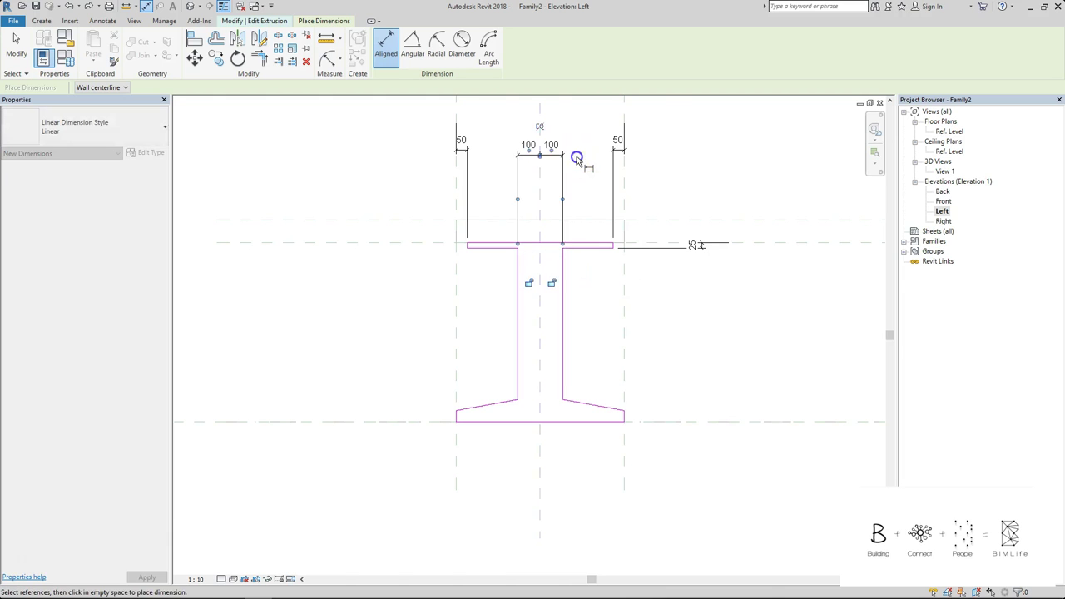
left_click(540, 125)
left_click(594, 124)
key("Escape")
scroll(564, 190, "down", 1)
key("Escape")
scroll(554, 155, "up", 2)
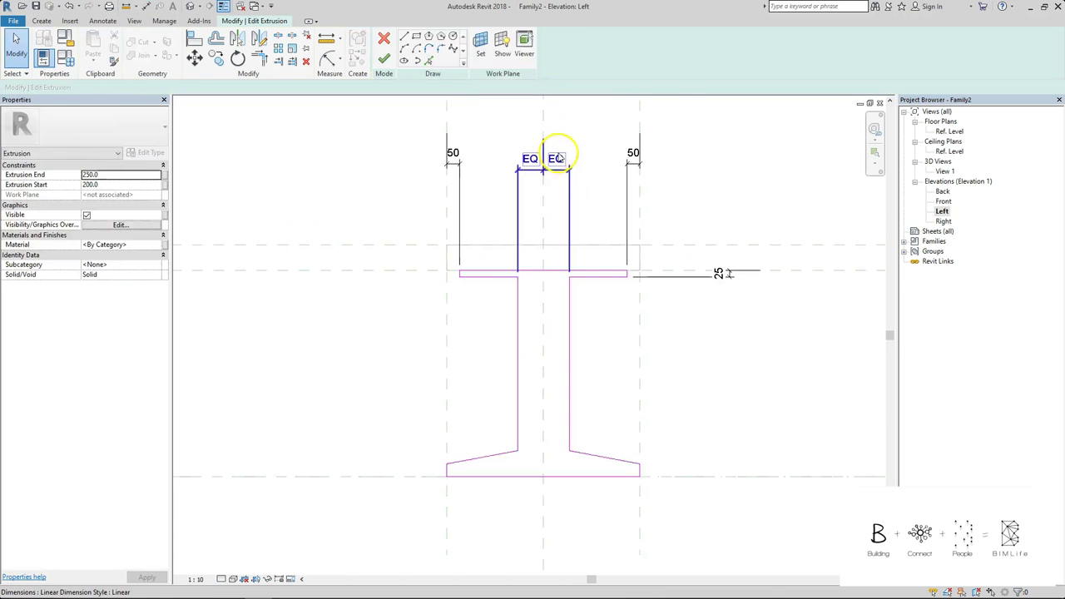
left_click(388, 61)
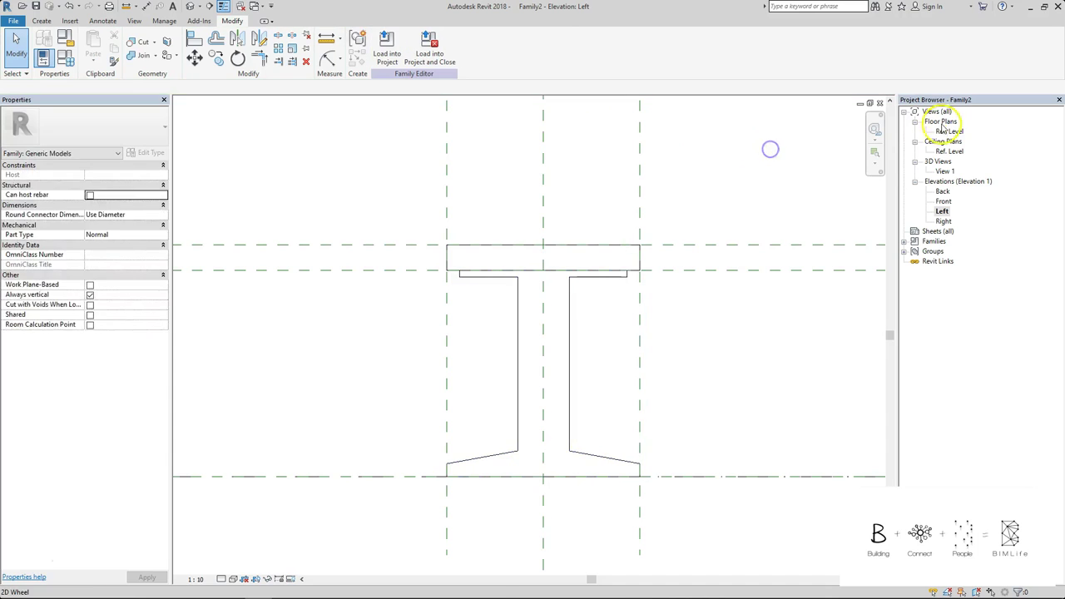
Delete the leg copy in the right half of the tabletop in the Ref. Level plan.
double_click(950, 132)
left_click(575, 323)
key("Delete")
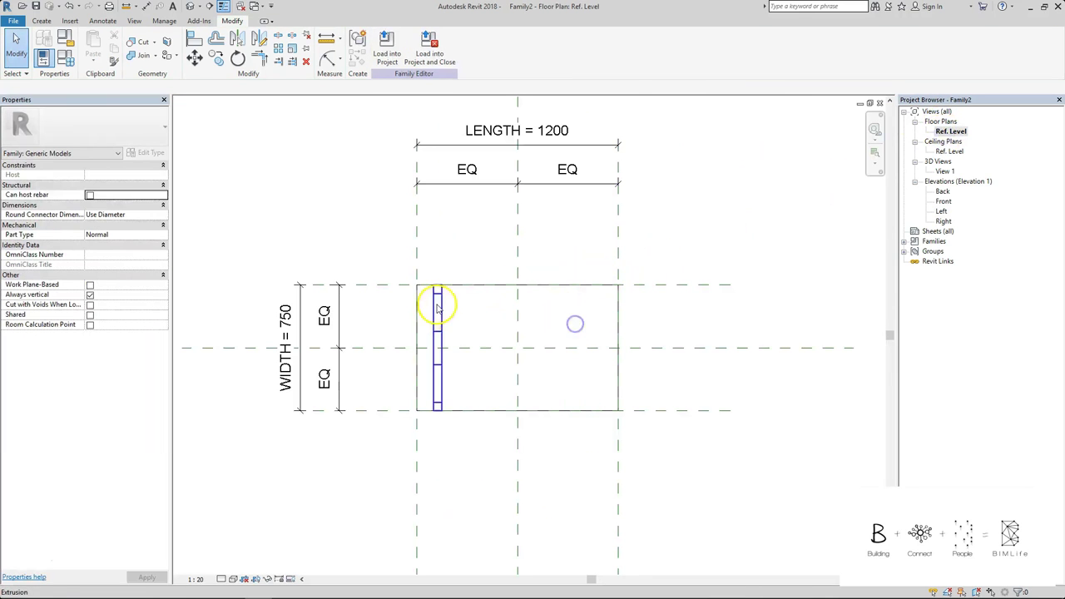
Copy the left leg about 740 mm horizontally into the right half of the tabletop.
left_click(437, 303)
key("c")
key("o")
left_click(439, 301)
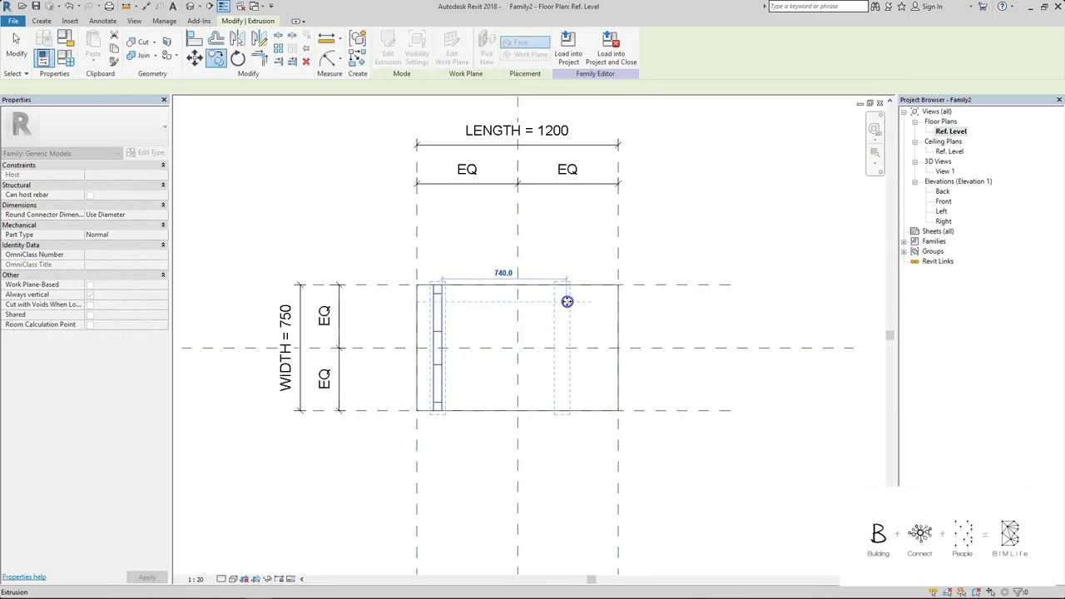
left_click(567, 302)
left_click(469, 236)
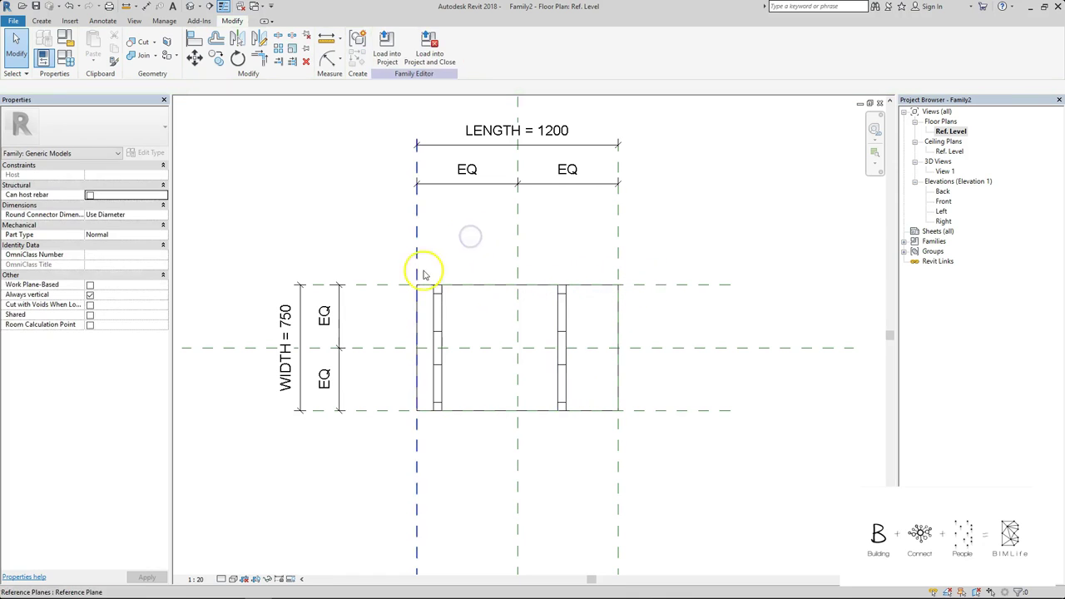
Dimension the left leg's thickness between its two long faces in plan and lock the dimension.
key("d")
key("i")
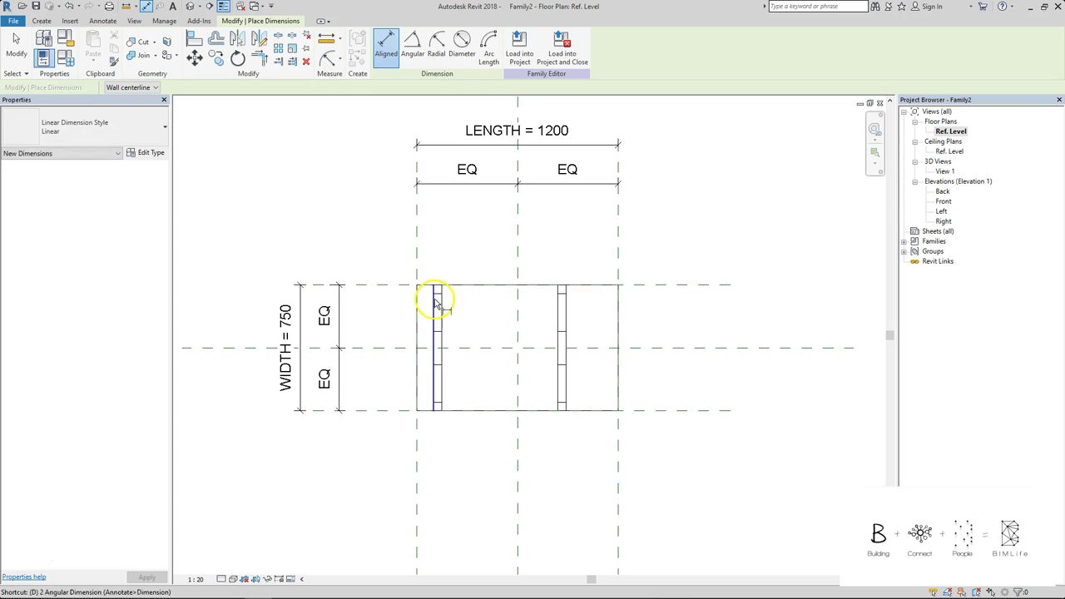
left_click(433, 300)
left_click(442, 300)
left_click(468, 226)
left_click(438, 243)
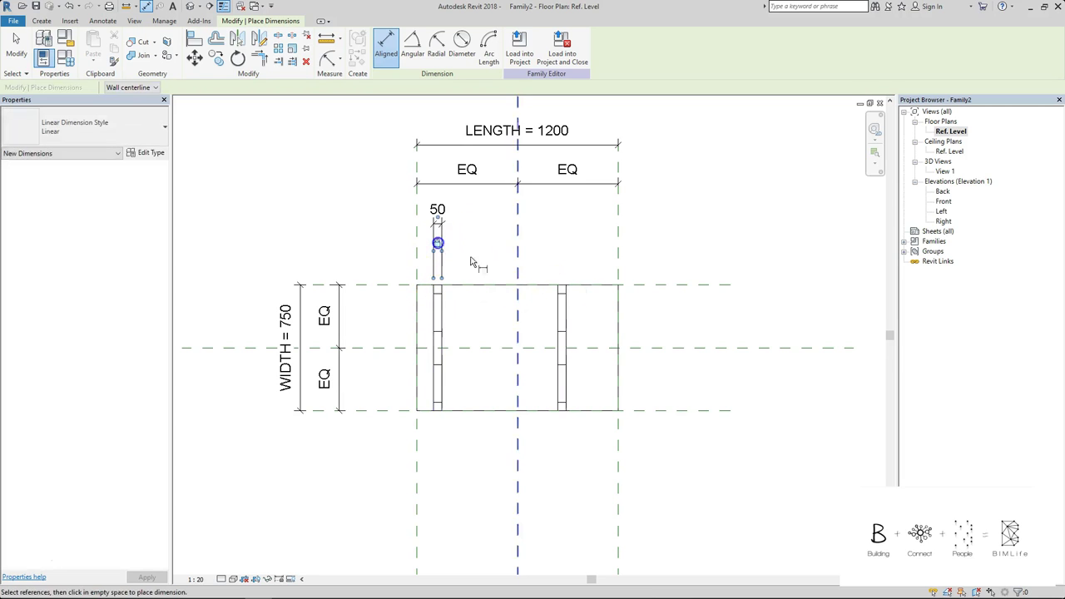
Dimension the right leg's thickness in line with the left leg's dimension and lock it.
left_click(559, 302)
left_click(567, 303)
left_click(574, 230)
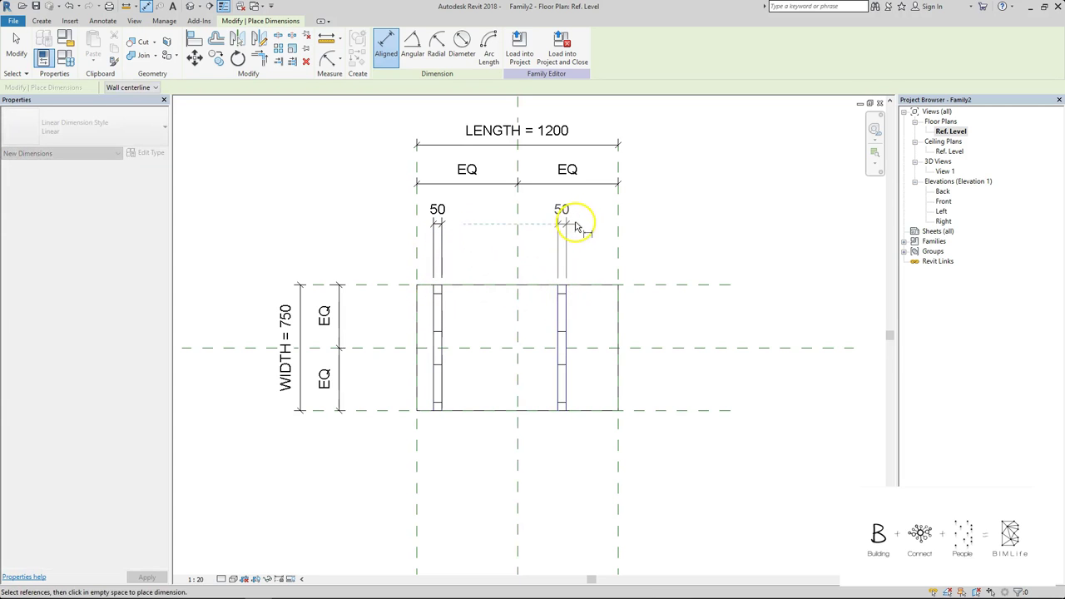
left_click(560, 247)
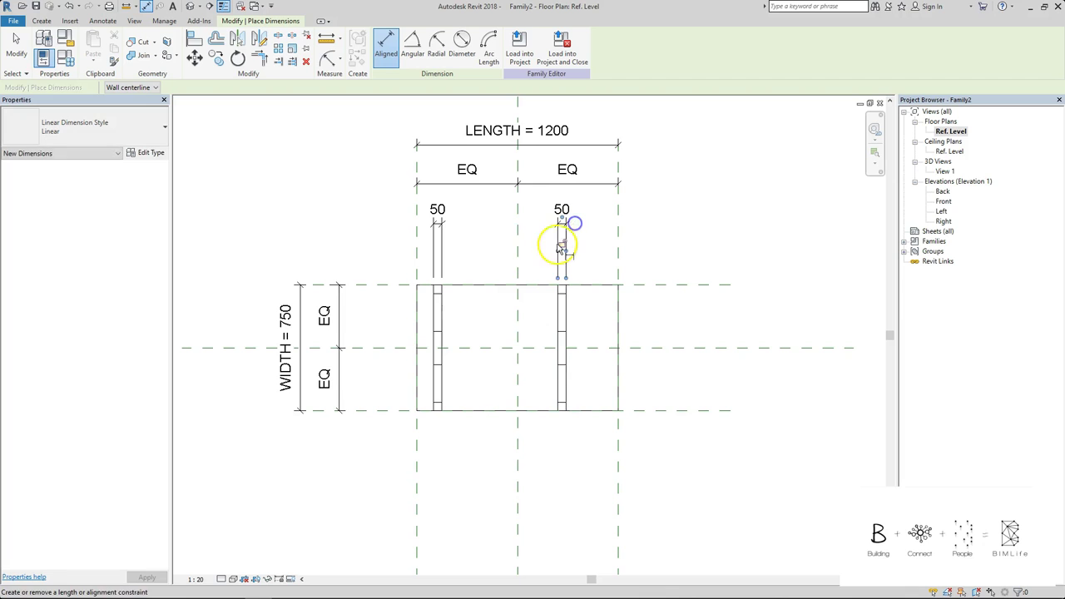
Dimension the gap from the left reference plane to the left leg and from the right leg to the right reference plane.
left_click(417, 236)
left_click(432, 301)
left_click(566, 305)
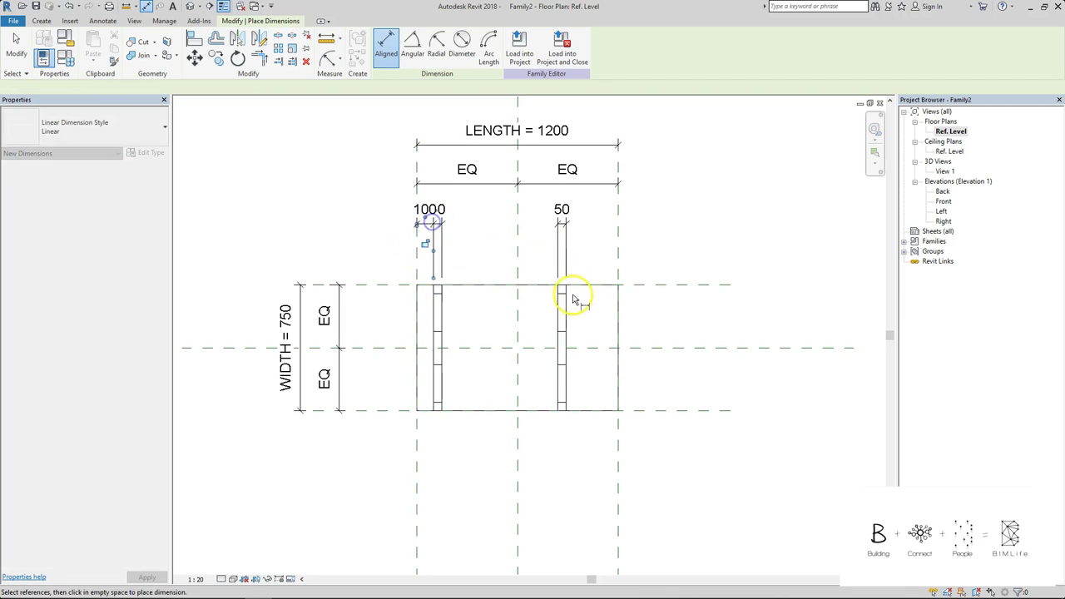
left_click(604, 223)
mouse_move(602, 222)
left_mouse_down()
mouse_move(600, 240)
mouse_move(604, 223)
left_mouse_up()
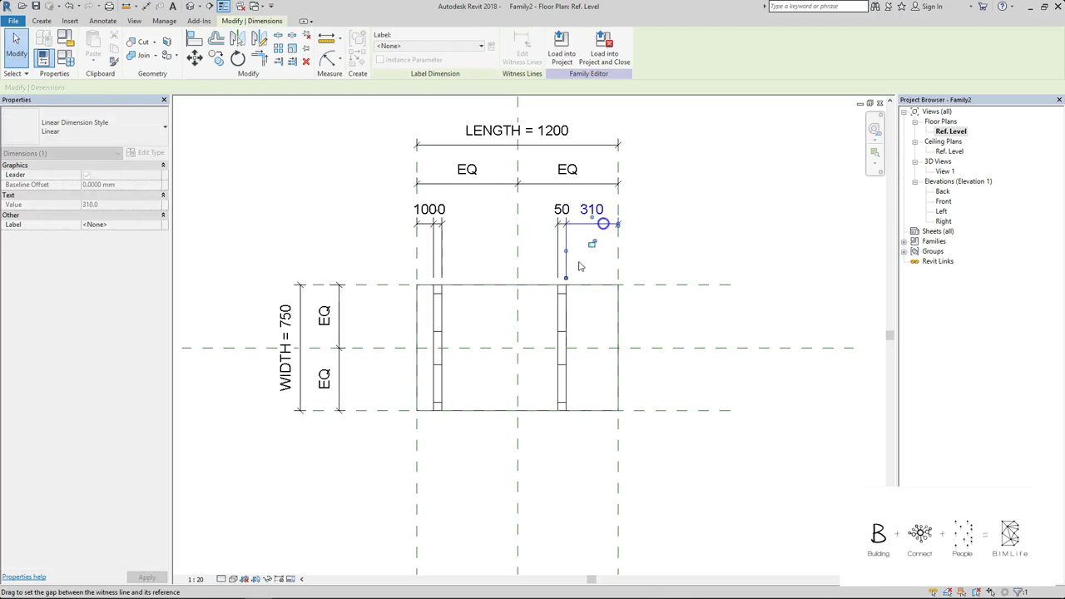
Set the right leg's offset from the right reference plane to 100 mm and lock the dimension.
left_click(567, 299)
left_click(600, 219)
left_click(591, 213)
type("100")
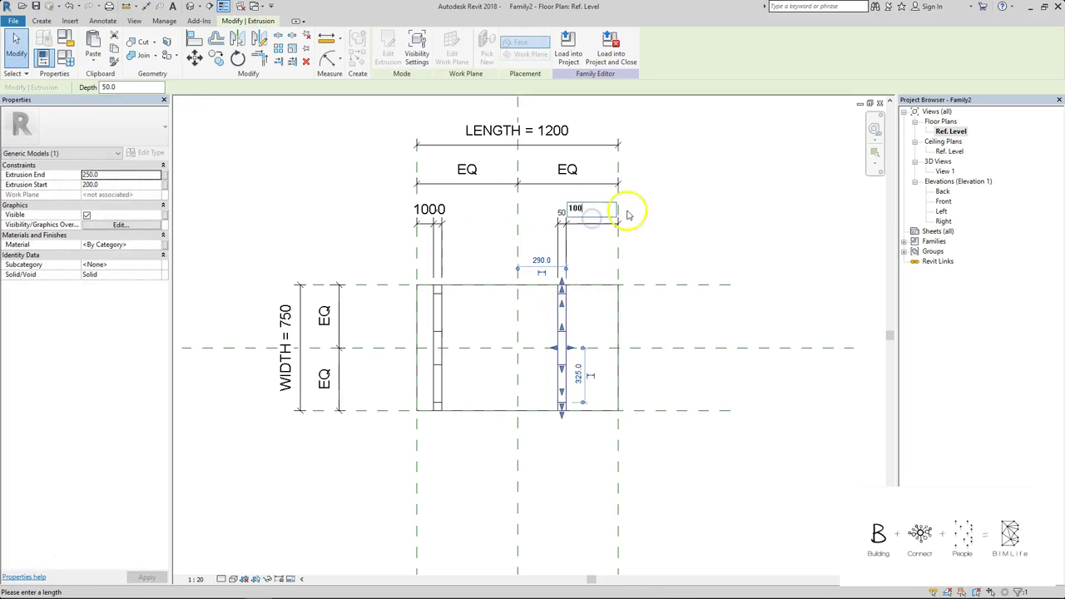
left_click(673, 212)
left_click(610, 218)
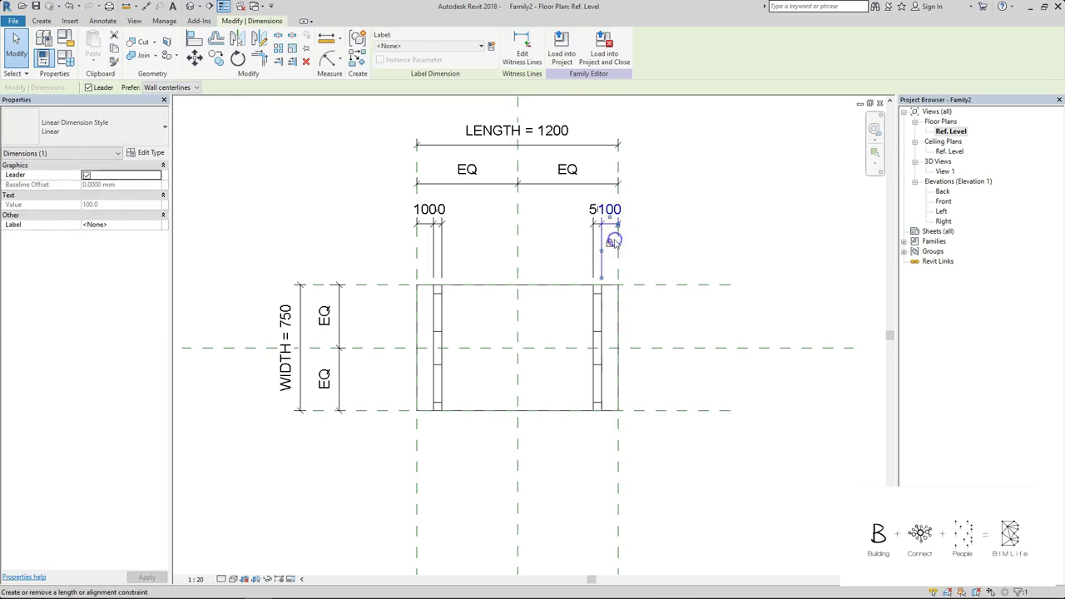
left_click(654, 230)
left_click(426, 212)
left_click(571, 230)
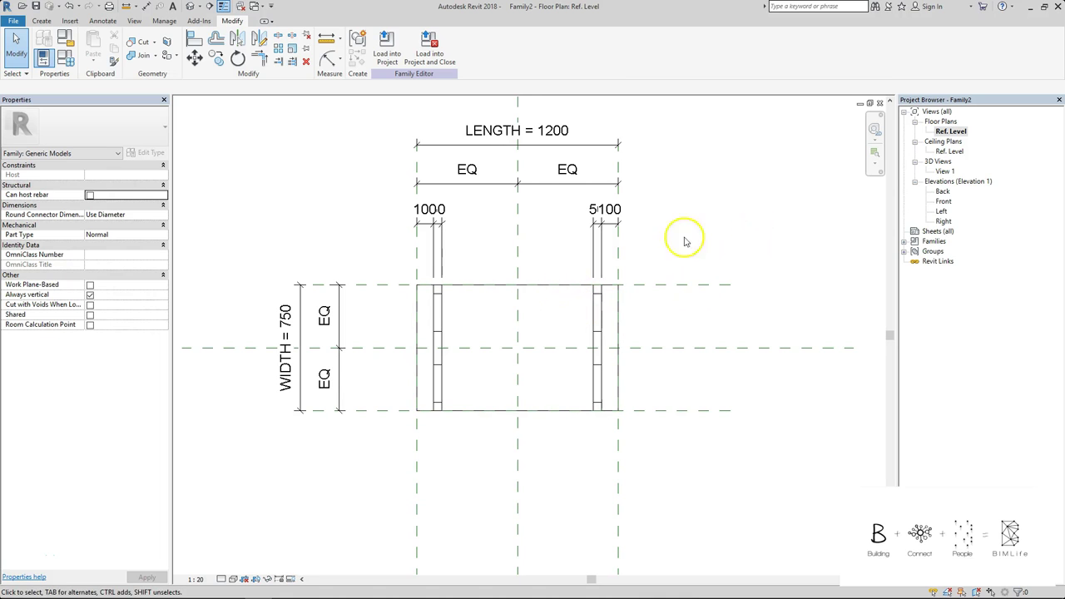
Start a void extrusion and sketch a circle of 25 mm radius beside the right leg near the tabletop's upper edge.
left_click(42, 21)
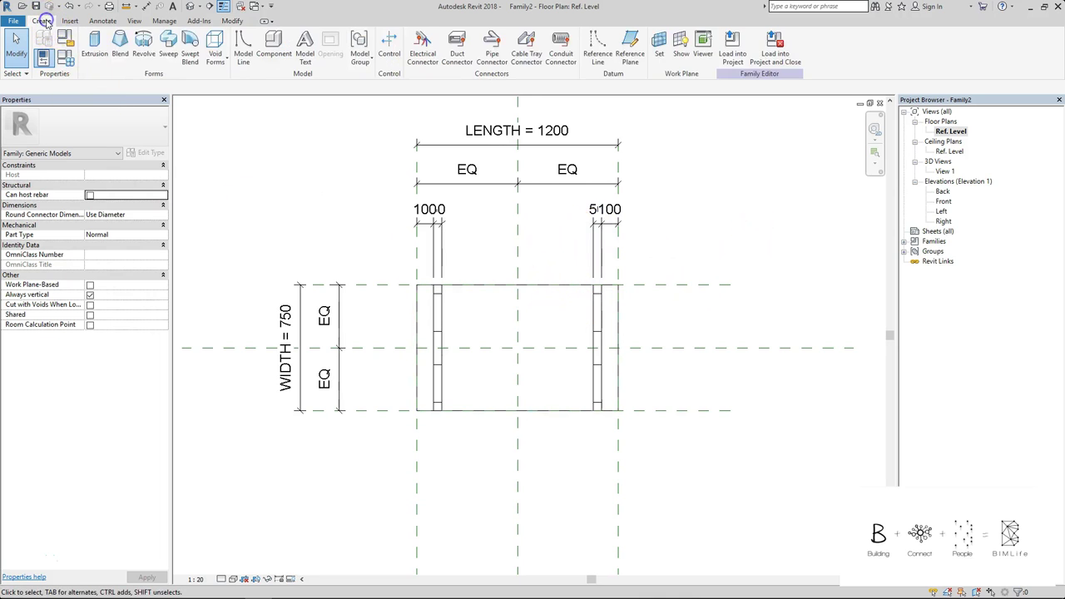
left_click(215, 50)
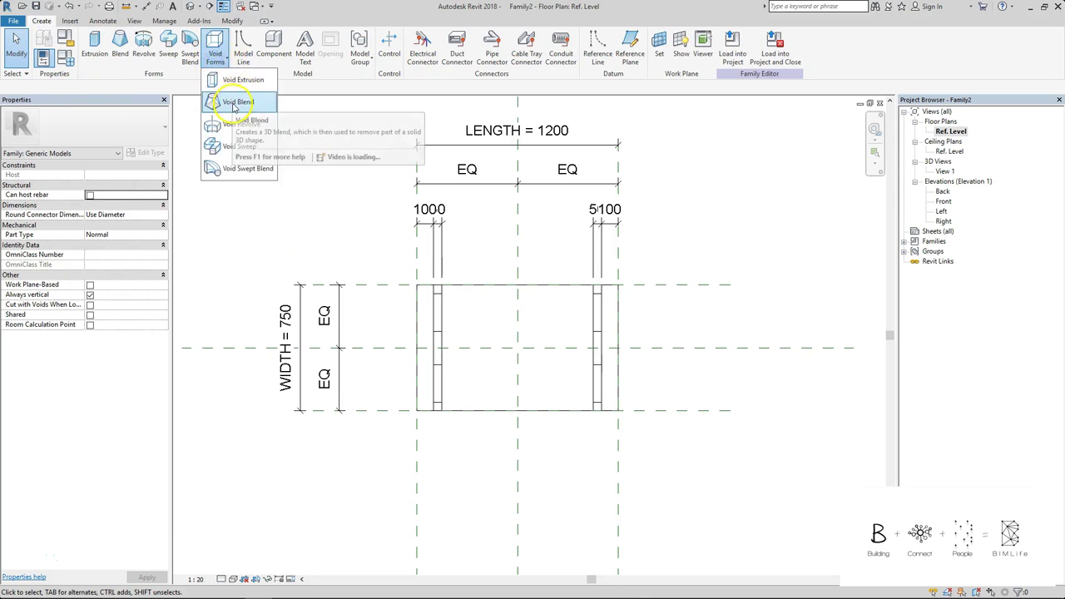
left_click(242, 79)
left_click(453, 38)
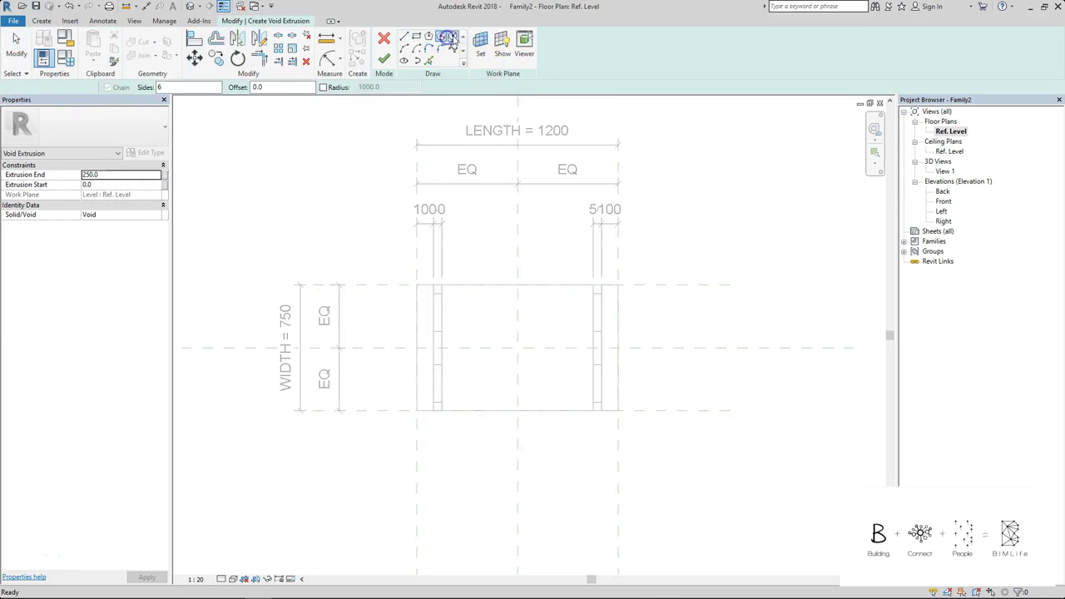
scroll(568, 335, "up", 1)
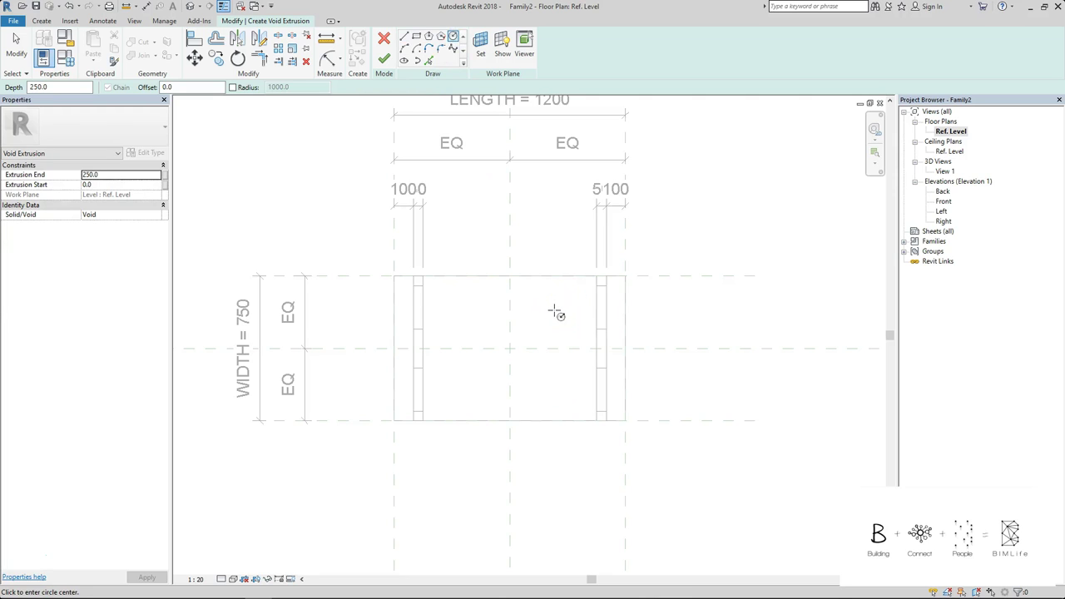
left_click(570, 297)
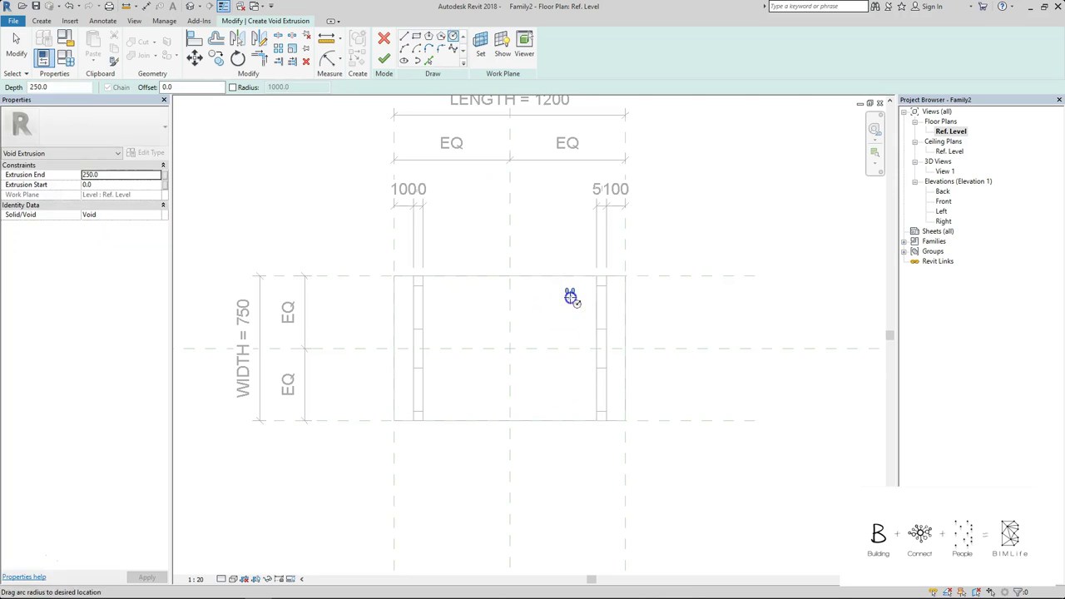
scroll(581, 296, "up", 1)
type("25")
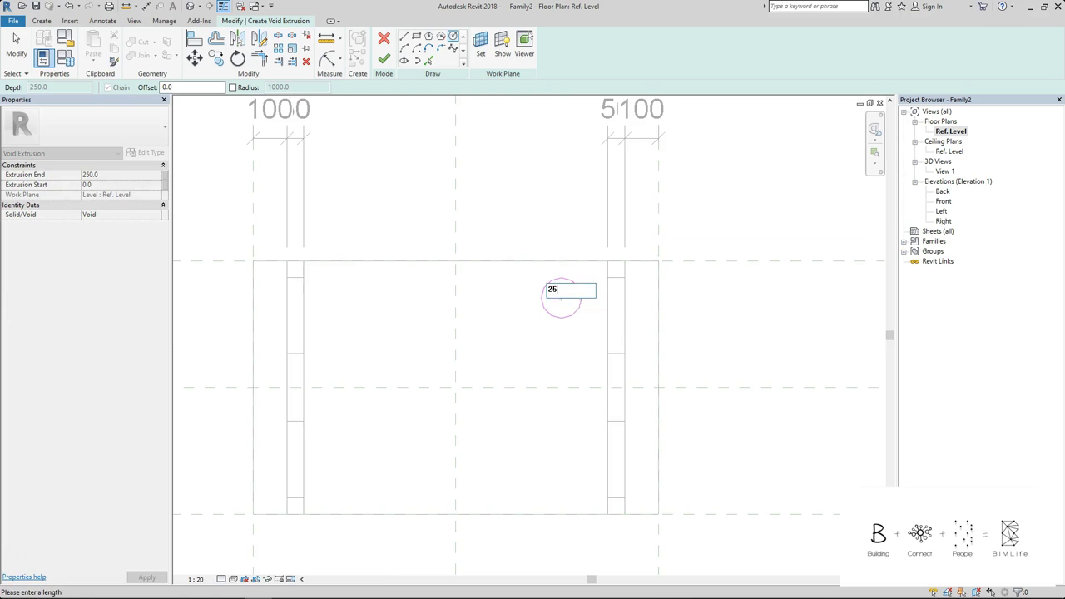
key("Return")
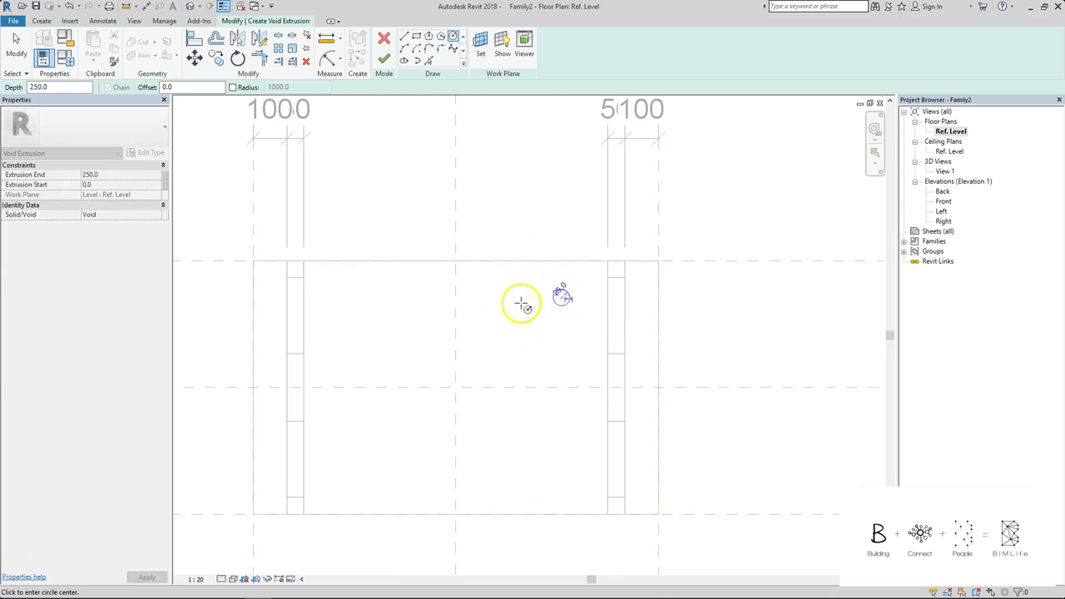
key("Escape")
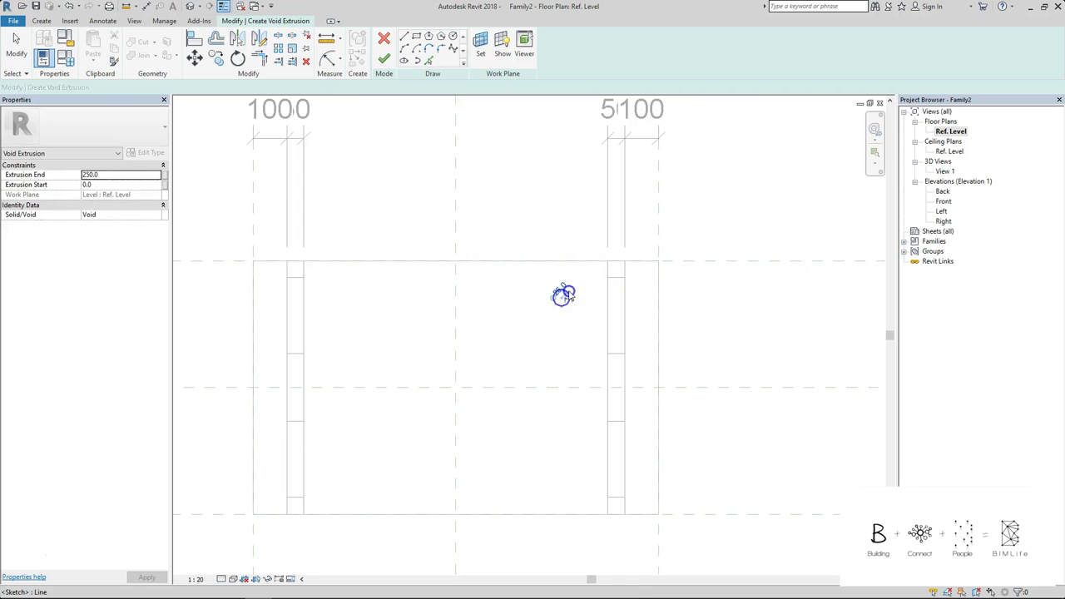
Finish the circle sketch to create the cylindrical void extrusion.
left_click(566, 292)
scroll(561, 304, "up", 2)
scroll(569, 275, "down", 3)
left_click(554, 221)
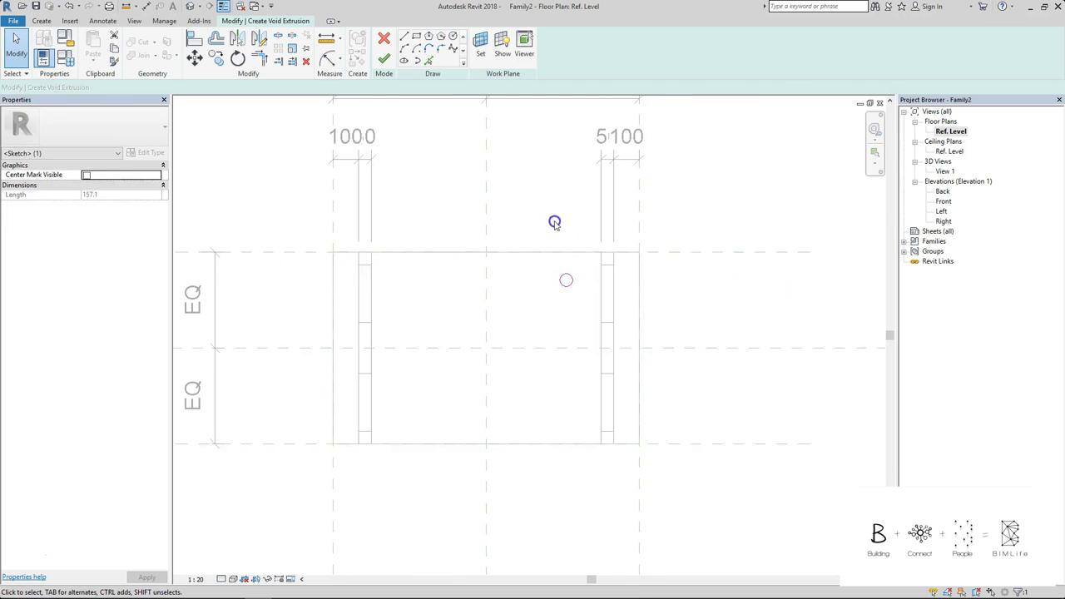
left_click(385, 58)
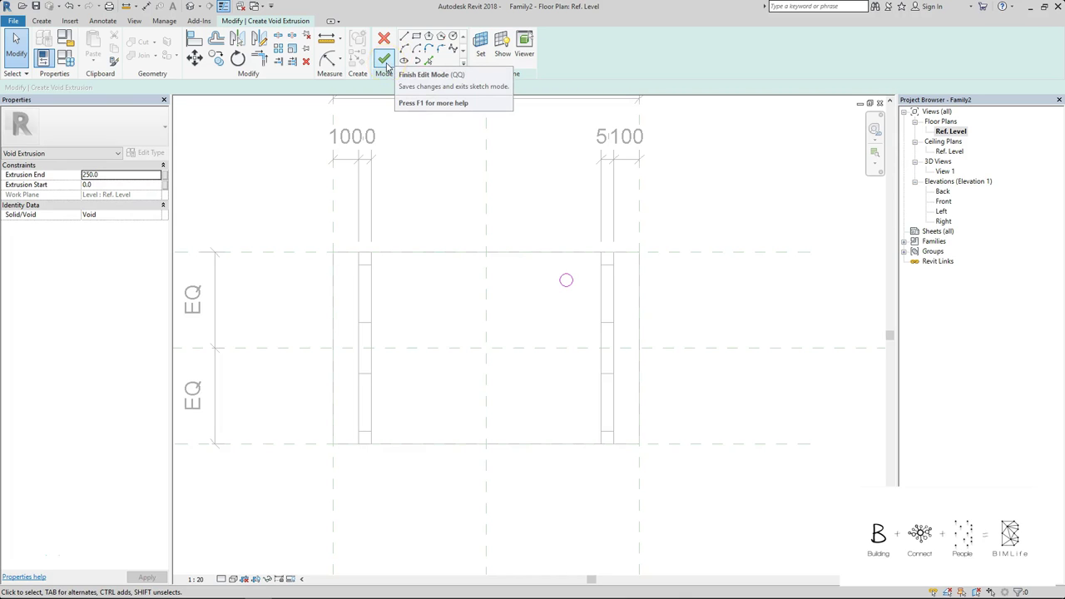
left_click(385, 60)
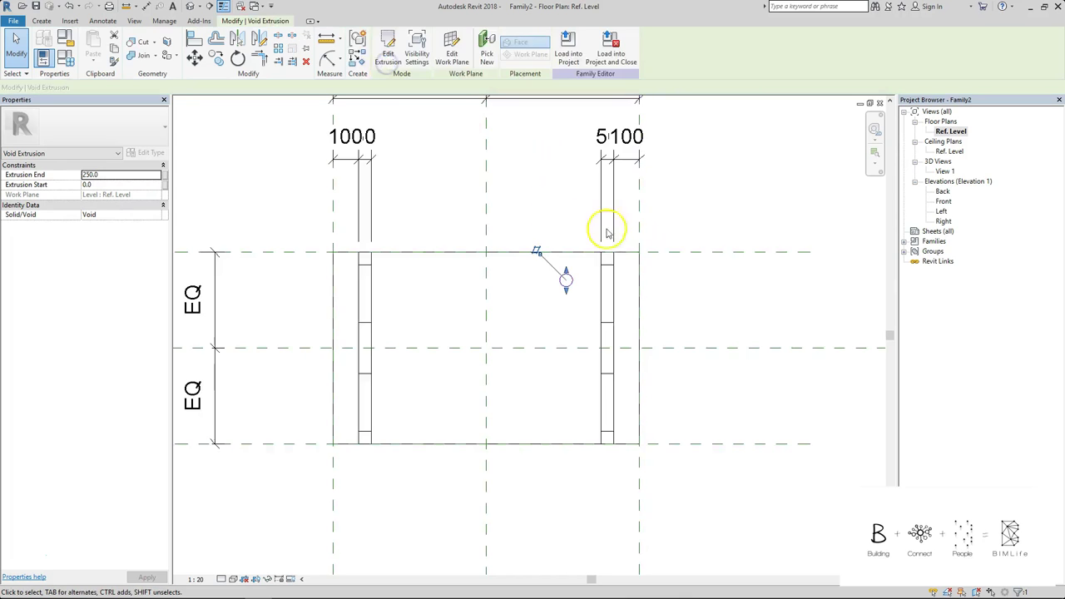
left_click(566, 265)
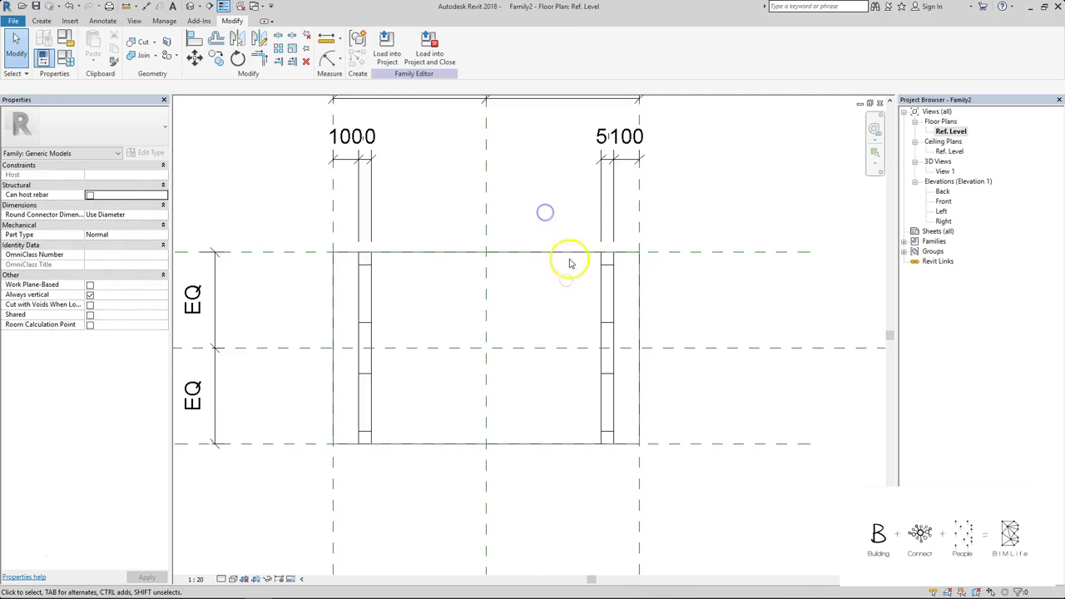
Open the 3D view and set the family's THICKNESS parameter to 50 mm.
left_click(189, 7)
middle_click_drag(554, 380, 328, 363, "shift")
left_click(275, 204)
key("f")
key("t")
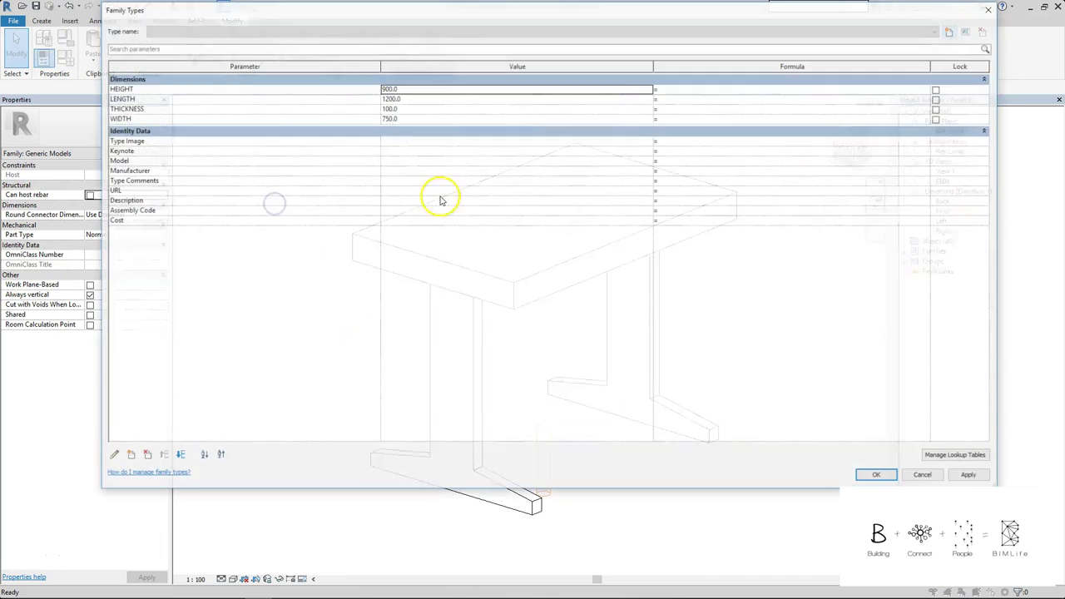
left_click(405, 107)
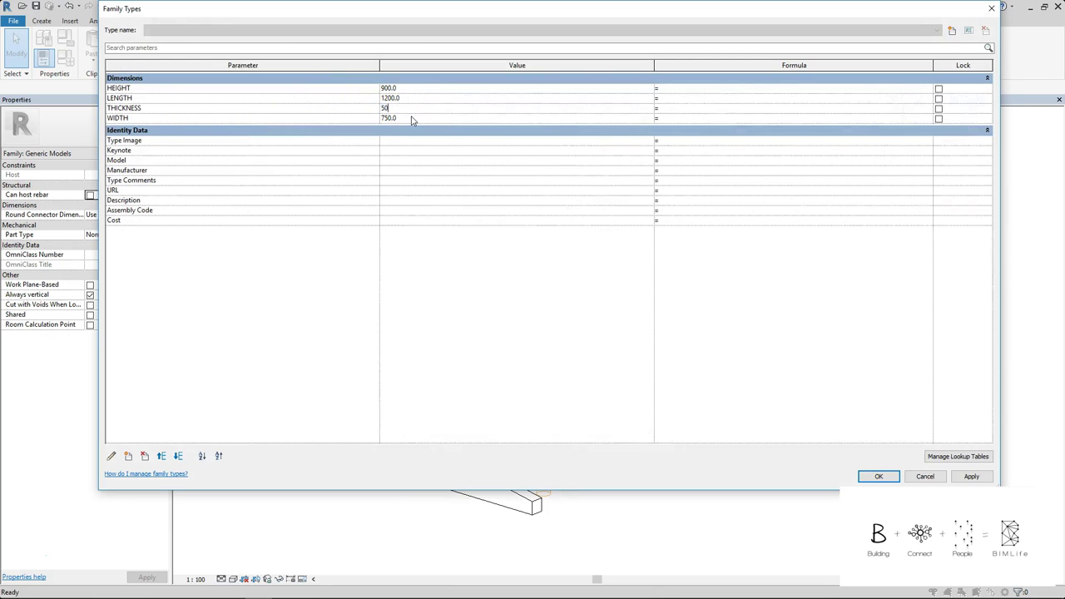
key("Return")
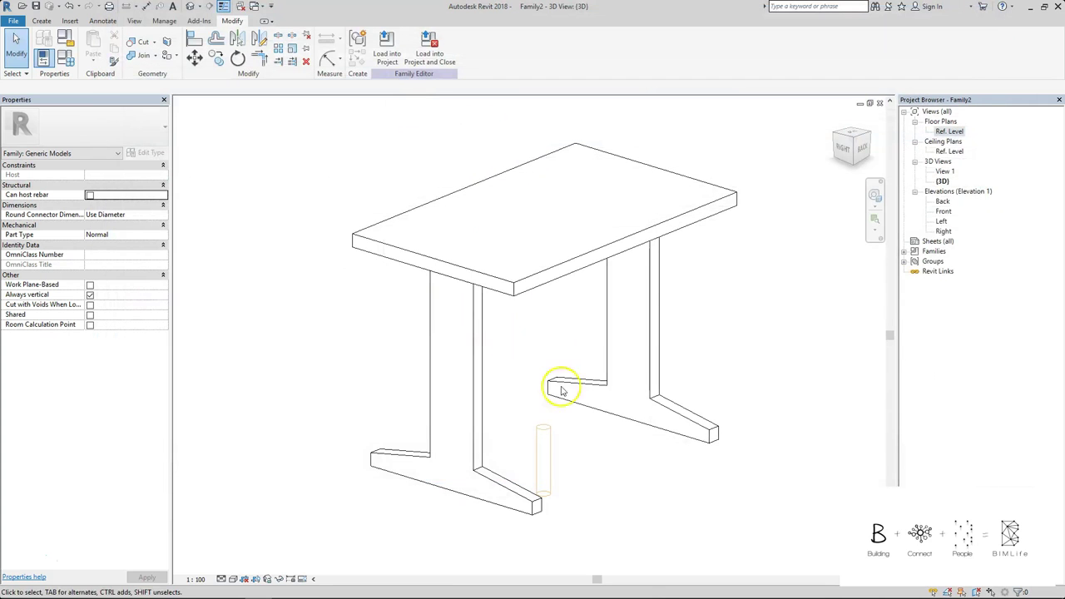
Stretch the void cylinder's upper end to the tabletop's top face at 900 mm and lock it there.
left_click(545, 429)
left_click_drag(545, 427, 544, 251)
left_click(512, 236)
left_click(541, 252)
left_click(525, 238)
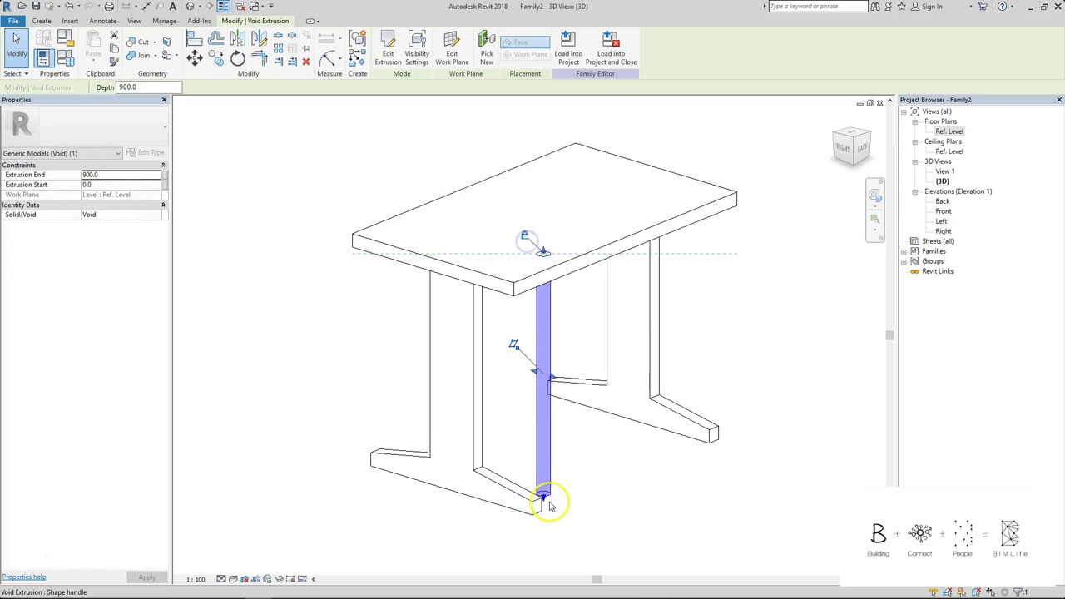
Raise the void cylinder's lower end to the tabletop's underside at 850 mm.
left_click_drag(547, 502, 514, 280)
middle_click_drag(514, 280, 497, 154, "shift")
left_click_drag(544, 278, 573, 268)
middle_click_drag(561, 283, 643, 420, "shift")
left_click(643, 416)
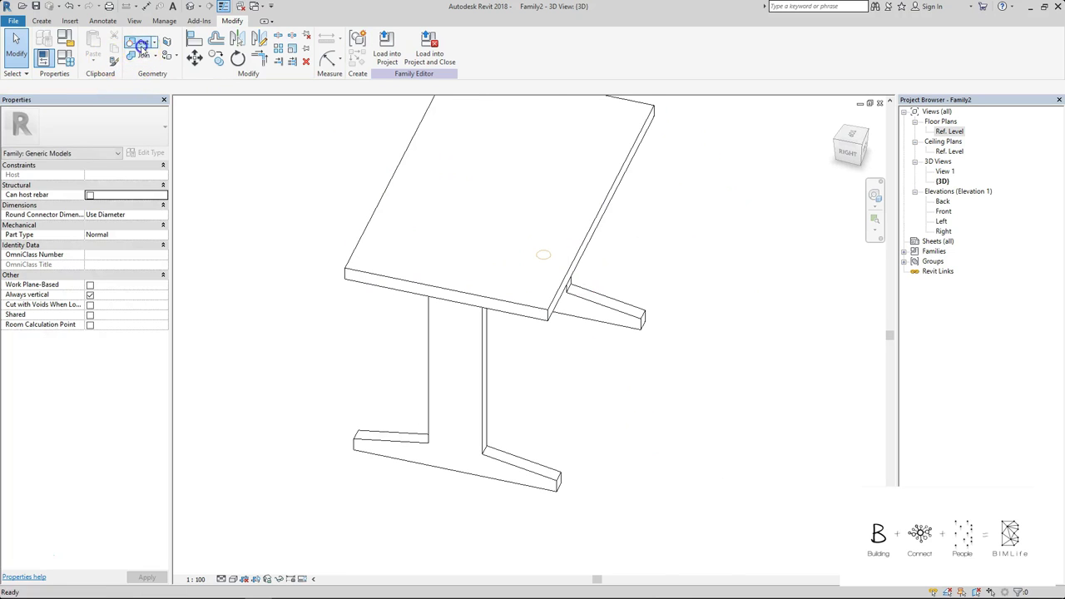
Cut the tabletop with the cylindrical void to form the round cable hole.
left_click(586, 245)
left_click(586, 246)
left_click(545, 252)
middle_click_drag(625, 275, 602, 352, "shift")
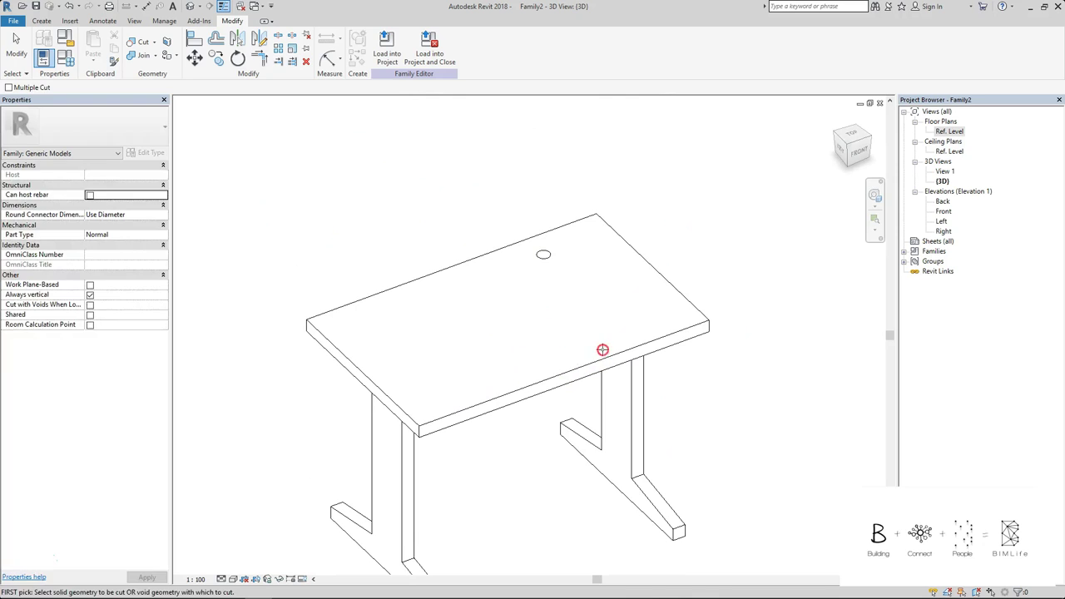
Open the Ref. Level floor plan at the cable hole beside the right leg.
double_click(941, 133)
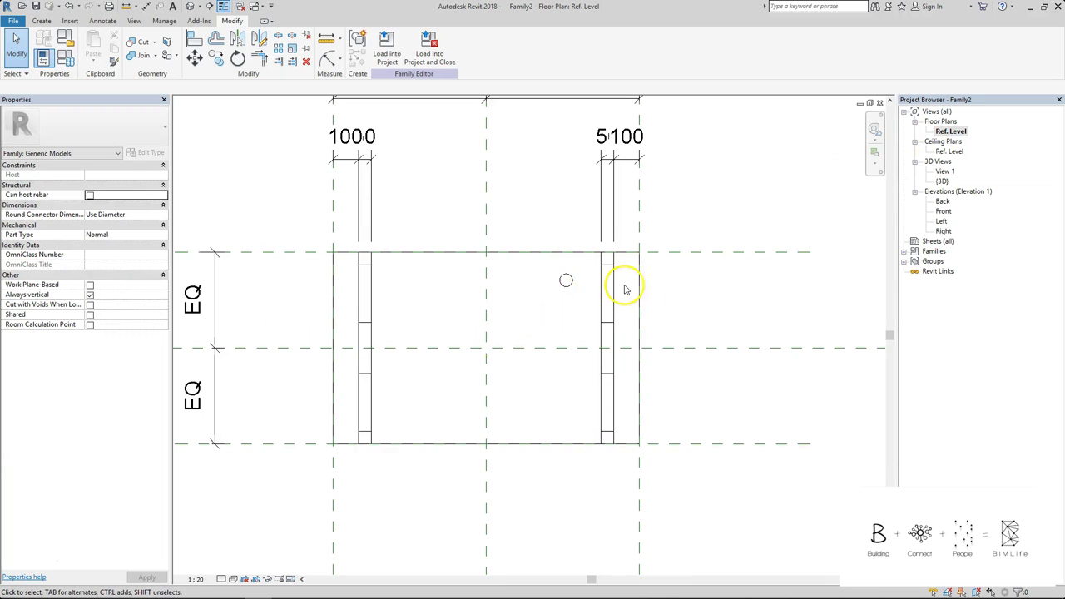
left_click(214, 299)
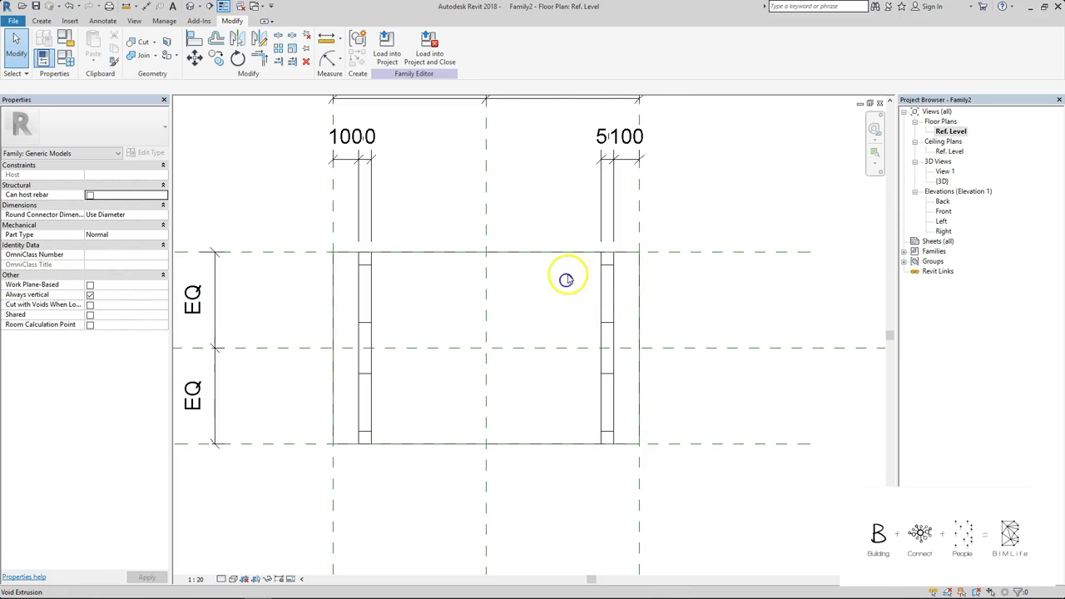
scroll(565, 281, "up", 2)
key("d")
key("i")
left_click(633, 261)
left_click(575, 264)
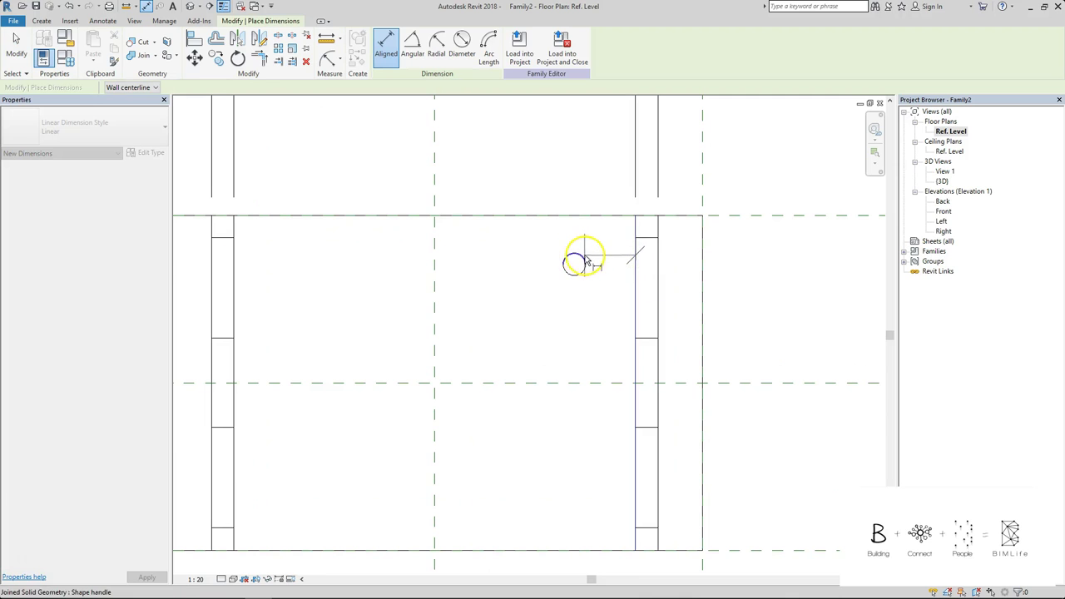
left_click(591, 263)
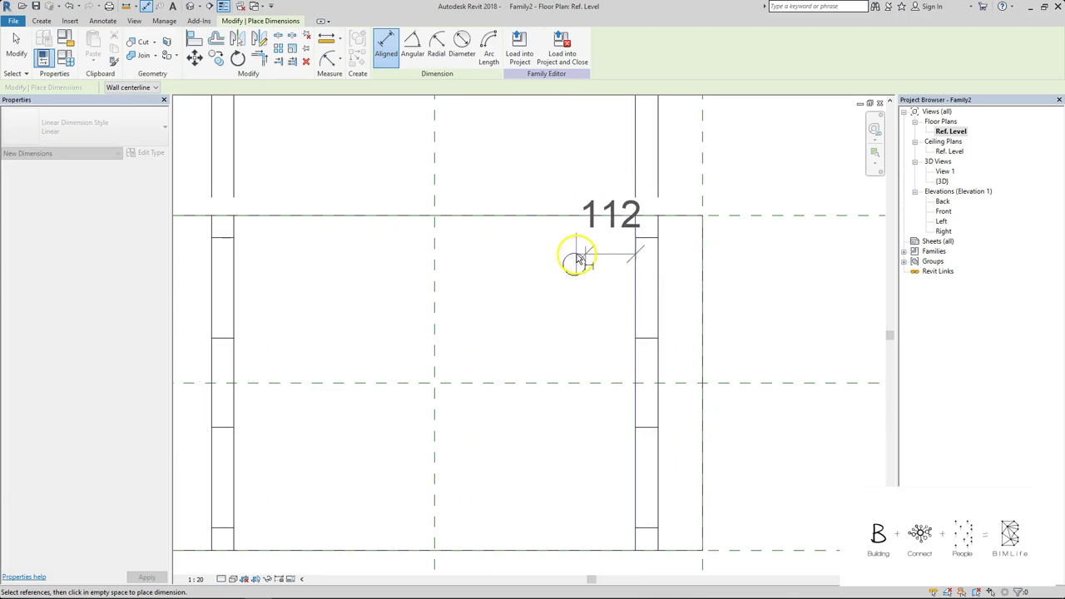
key("Escape")
key("Escape")
Edit the void extrusion's sketch and dimension the circle's centre from the right leg's inner face.
left_click(585, 259)
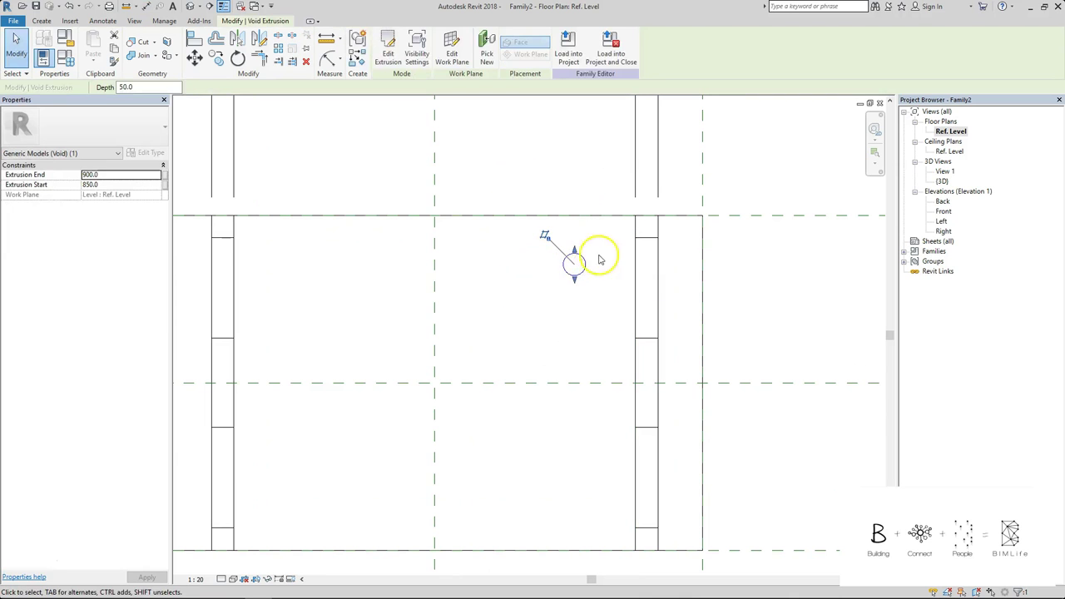
left_click(390, 48)
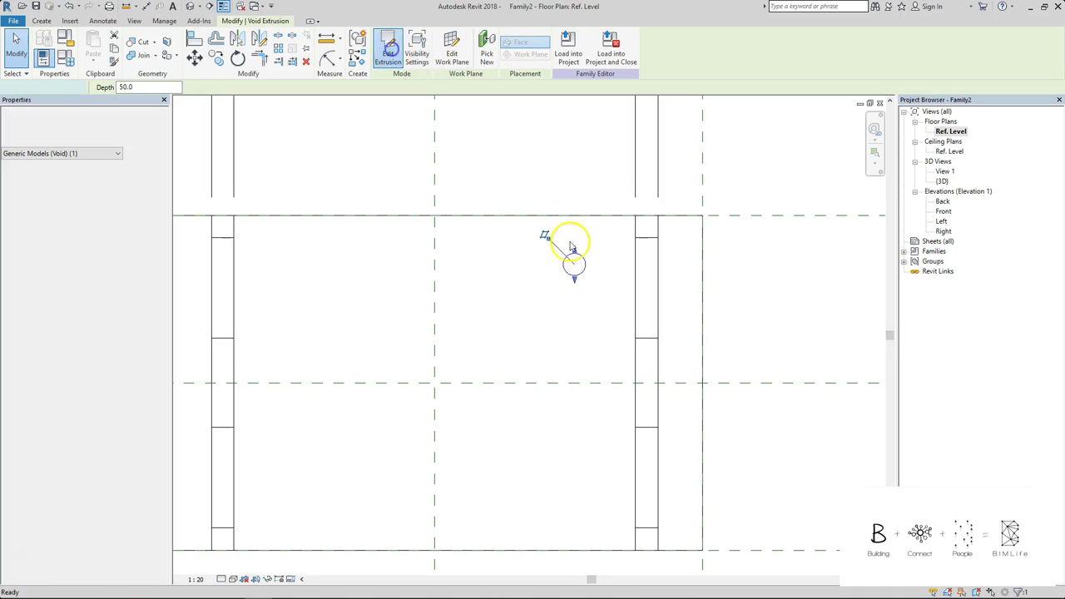
key("d")
key("i")
left_click(636, 258)
left_click(575, 258)
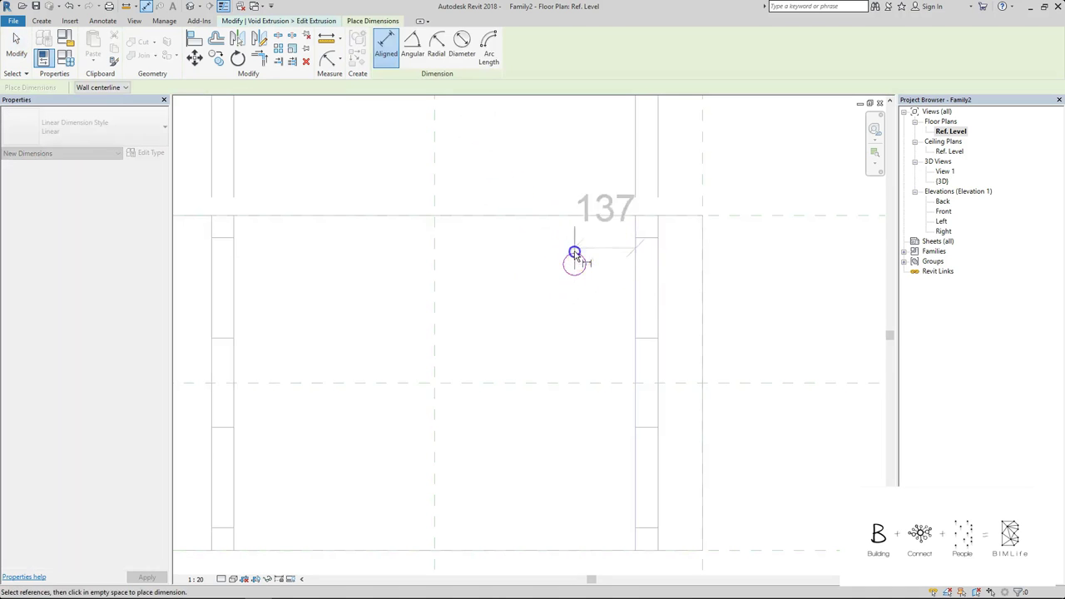
left_click(575, 142)
key("Escape")
key("Escape")
Set the circle centre's distance from the right leg's inner face to 100 mm and finish the void sketch.
left_click(580, 254)
left_click(607, 117)
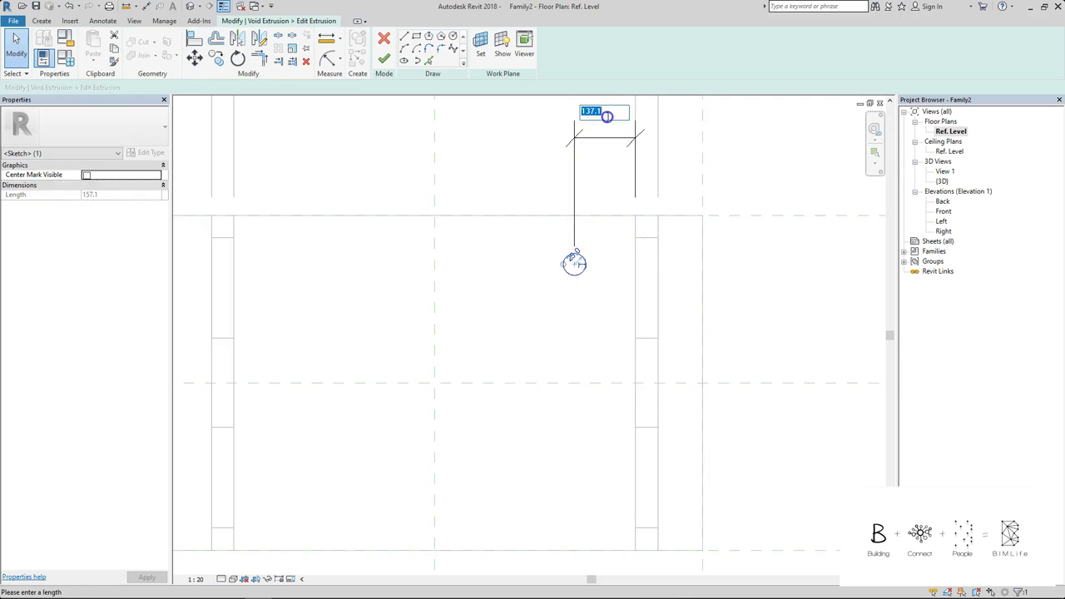
key("Return")
left_click(615, 125)
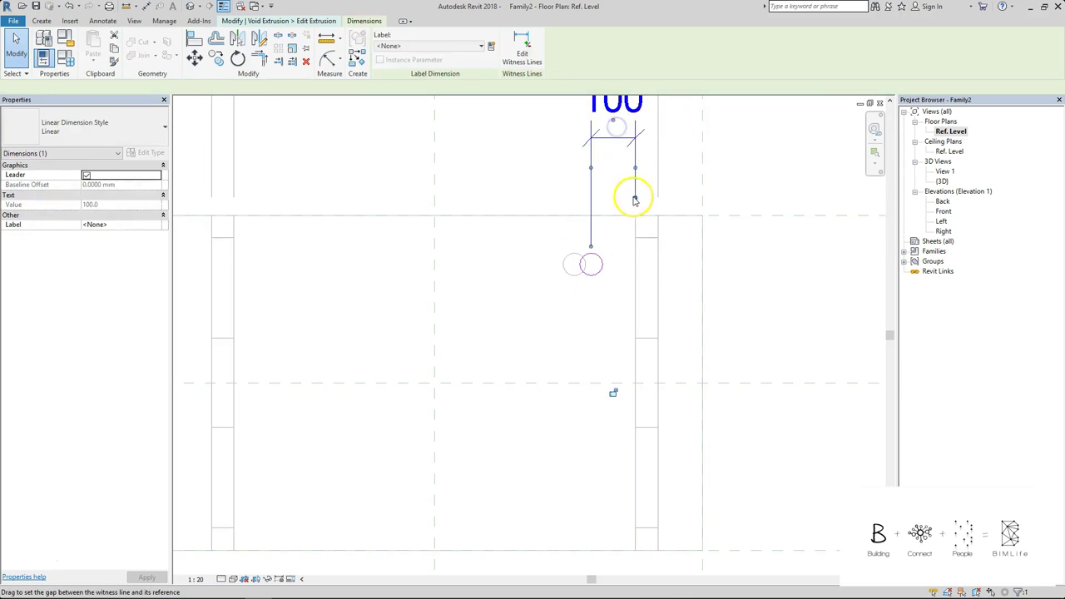
left_click(742, 274)
left_click(392, 58)
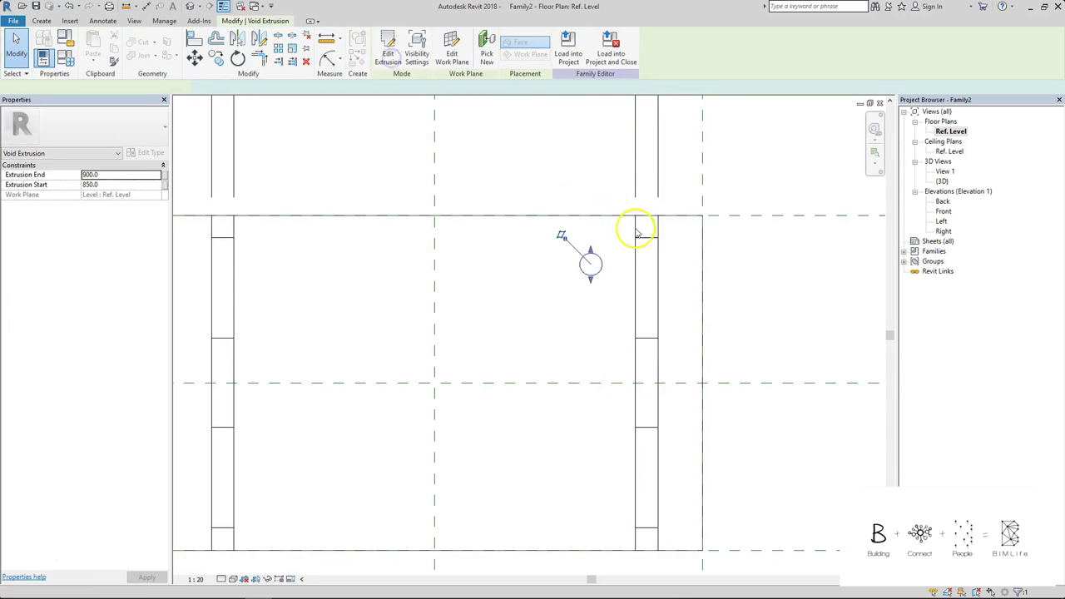
left_click(751, 173)
left_click(751, 173)
scroll(632, 225, "down", 3)
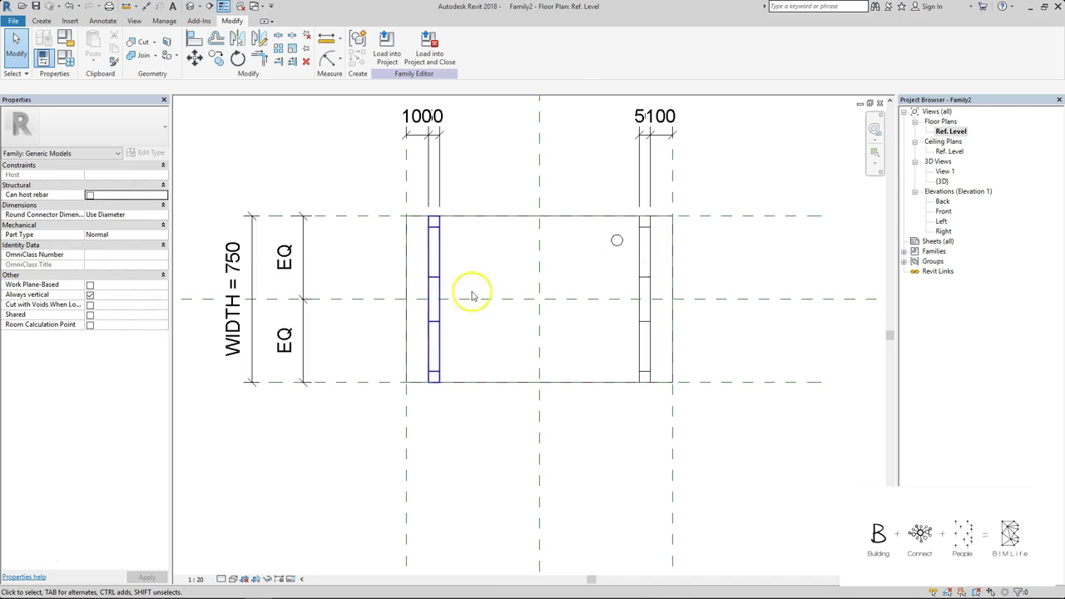
scroll(551, 173, "down", 2)
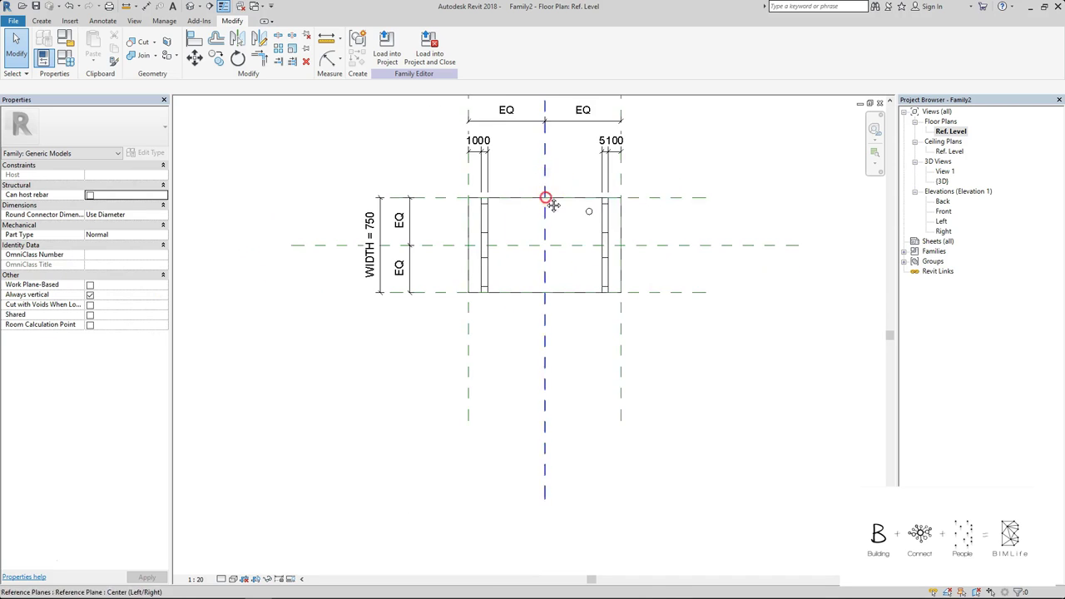
Try associating both legs' material with a new type parameter FRAME_MATERIAL in the 3D view, and undo it.
middle_click_drag(545, 198, 599, 416)
key("ctrl+Tab")
left_click_drag(768, 317, 343, 488)
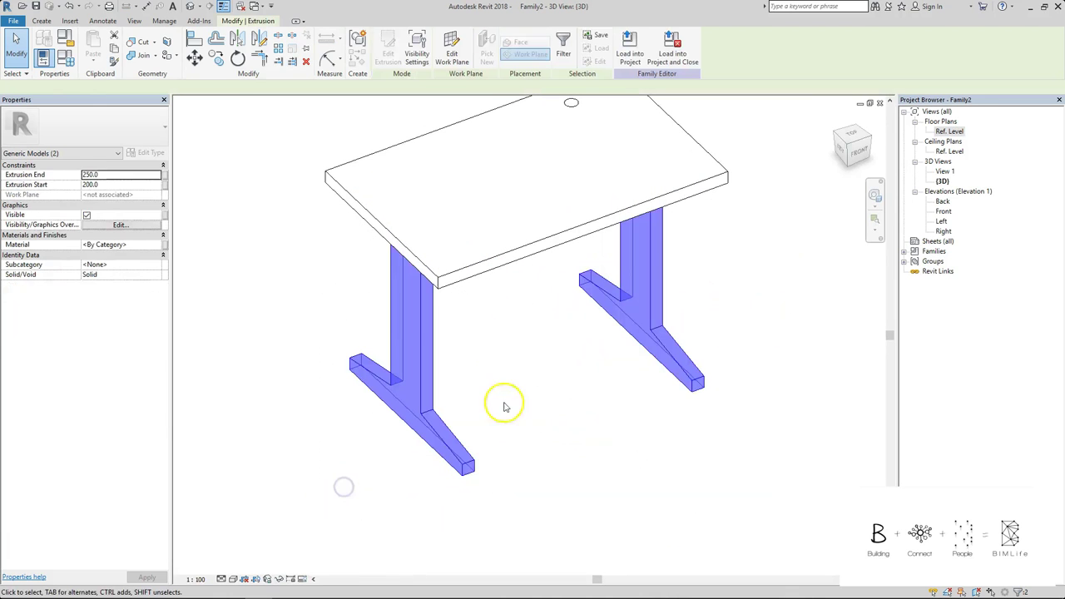
left_click(164, 245)
left_click(451, 371)
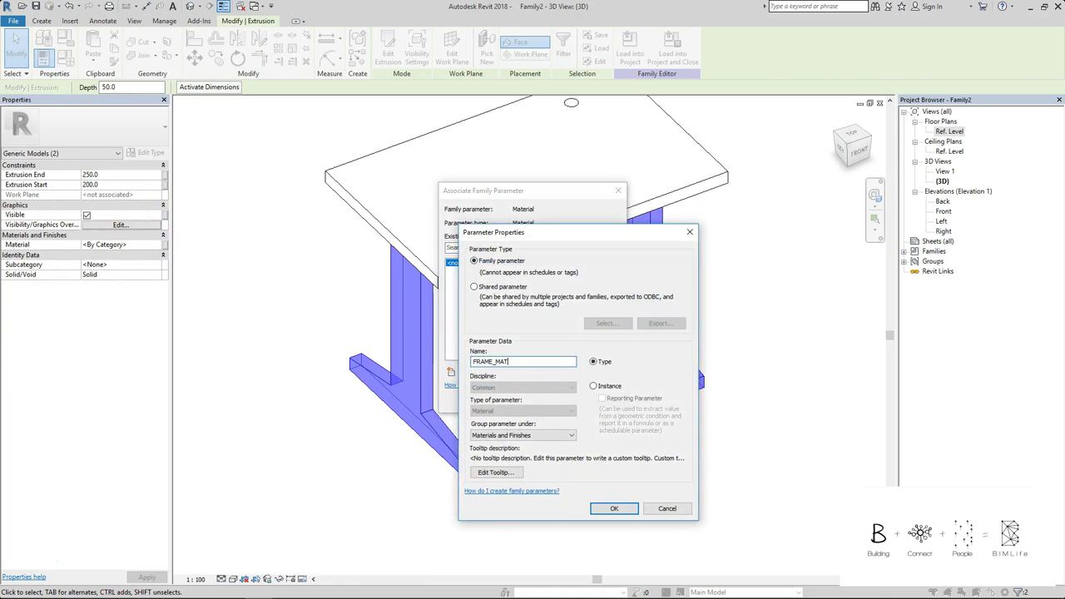
type("FRAME_MATERIAL")
key("Return")
key("Return")
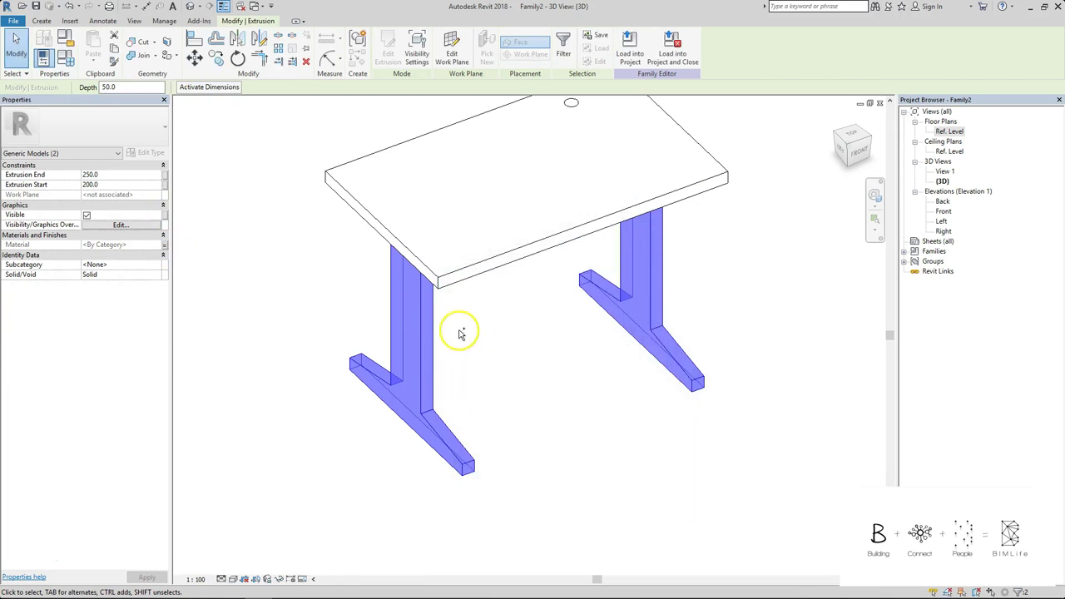
key("ctrl+z")
Associate the material of both legs with a new family type parameter named LEGS_MATERIAL.
left_click(421, 311)
left_click(623, 293, "ctrl")
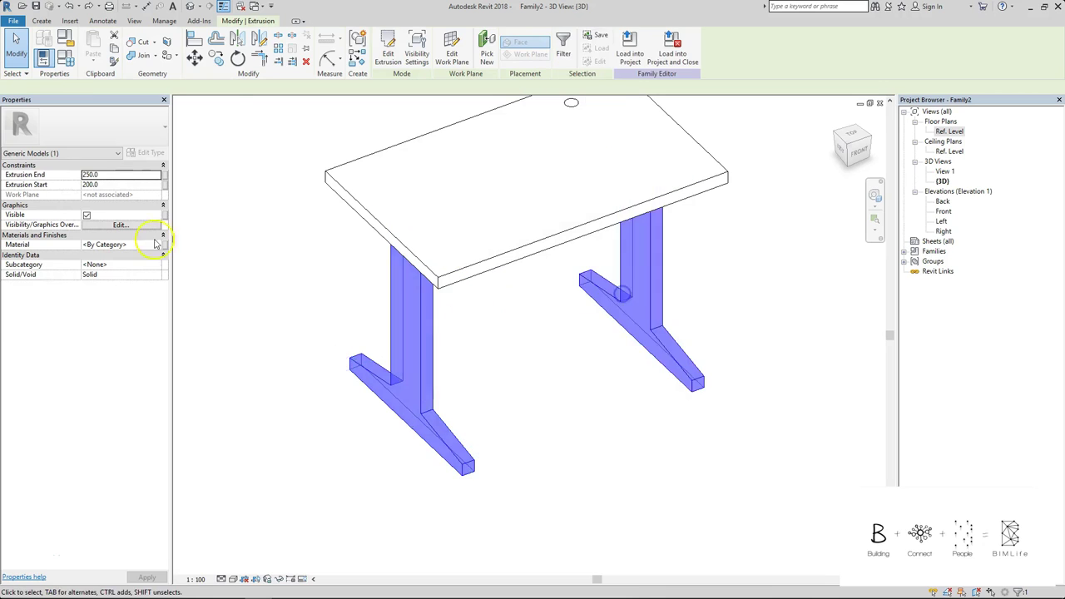
left_click(163, 245)
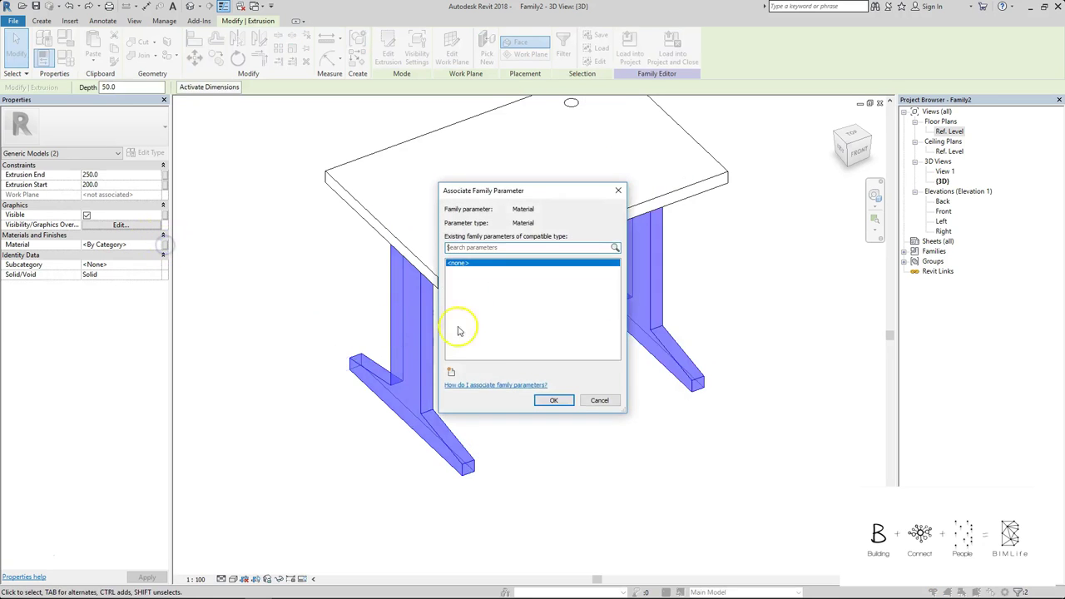
left_click(451, 374)
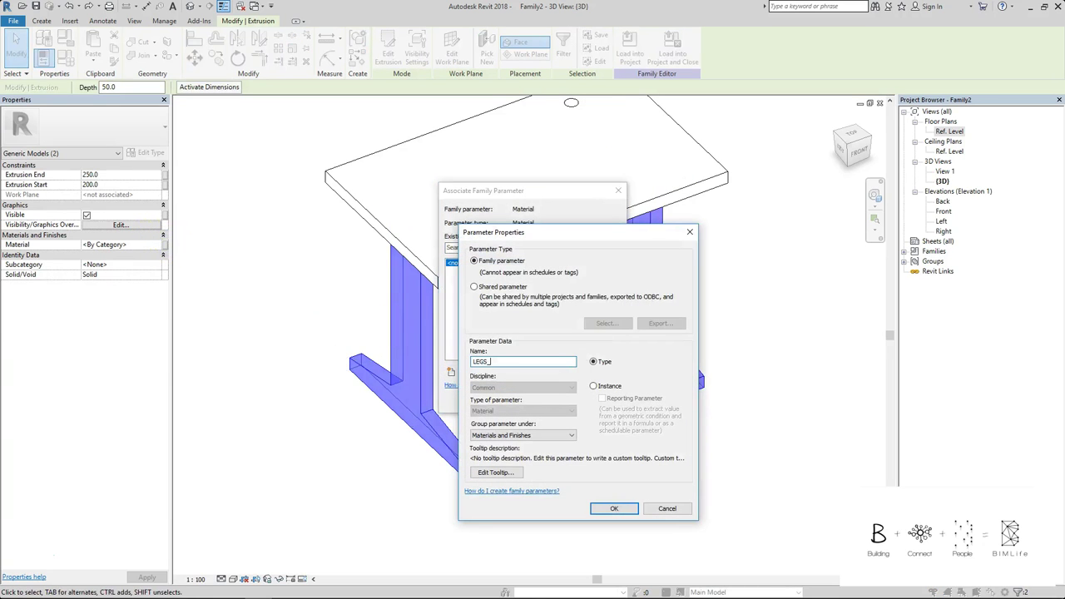
type("LEGS_MATERIAL")
key("Return")
left_click(568, 399)
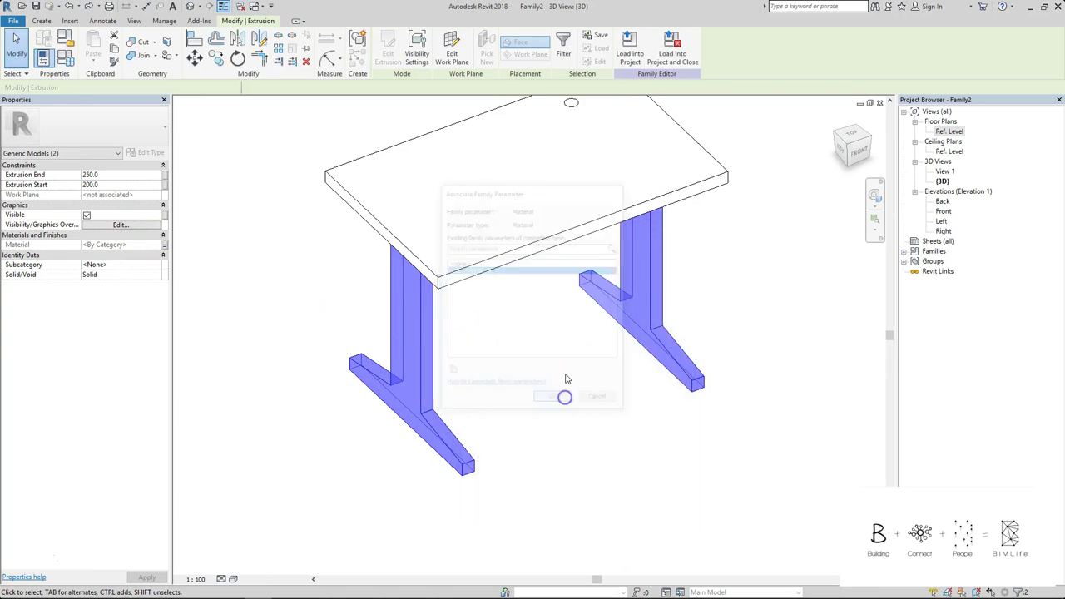
Associate the tabletop's material with a new family type parameter named TABLE_TOP_MATERIAL.
left_click(544, 246)
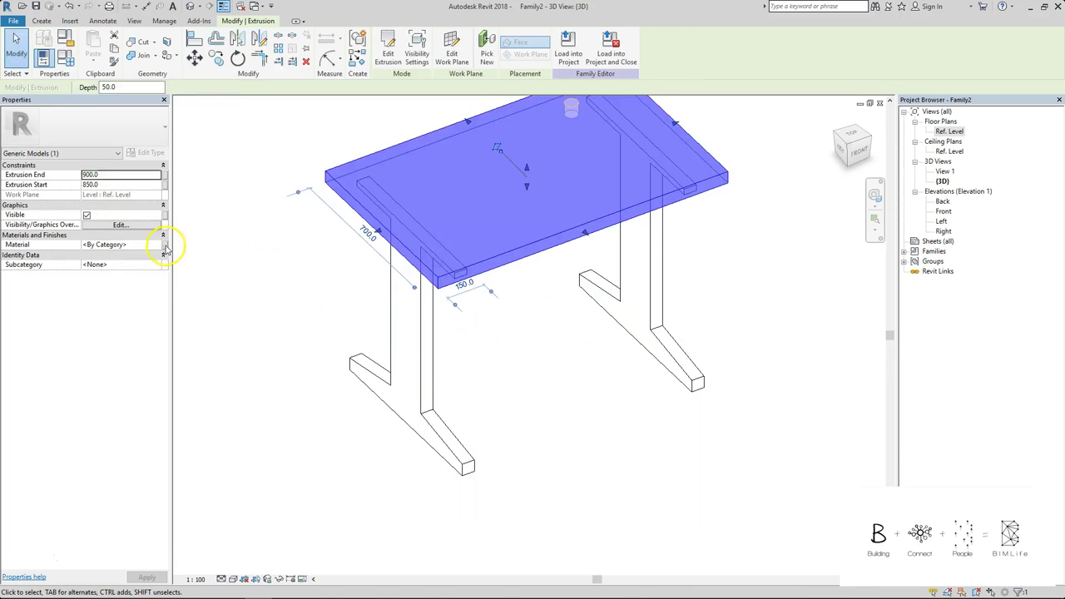
left_click(164, 244)
left_click(451, 375)
type("TABLE_TOP_M")
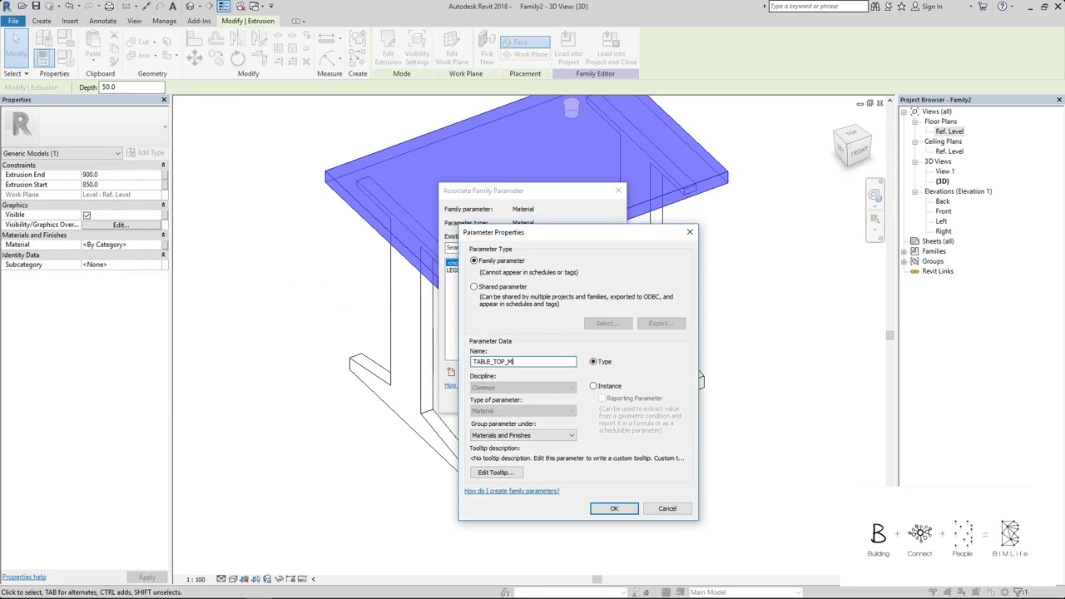
type("ATERIAL")
key("Return")
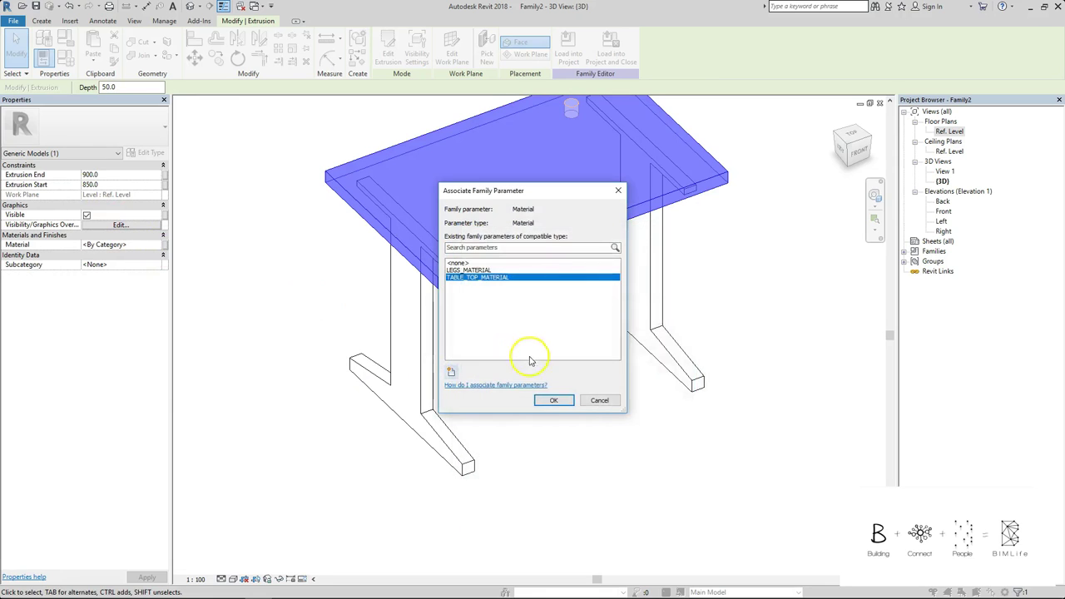
left_click(558, 401)
left_click(474, 303)
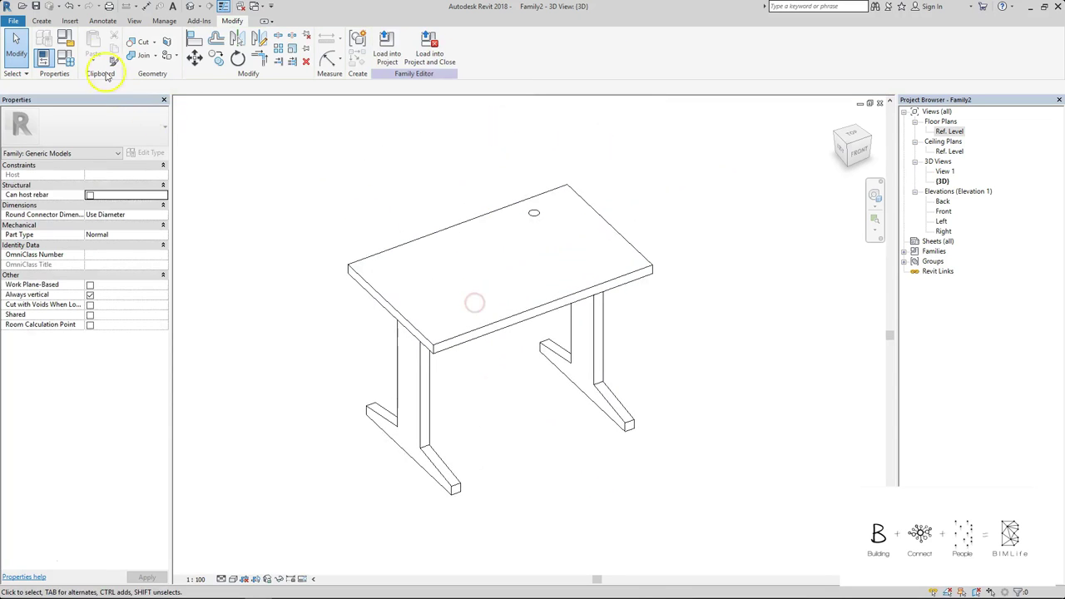
Change the family category to Furniture.
left_click(69, 42)
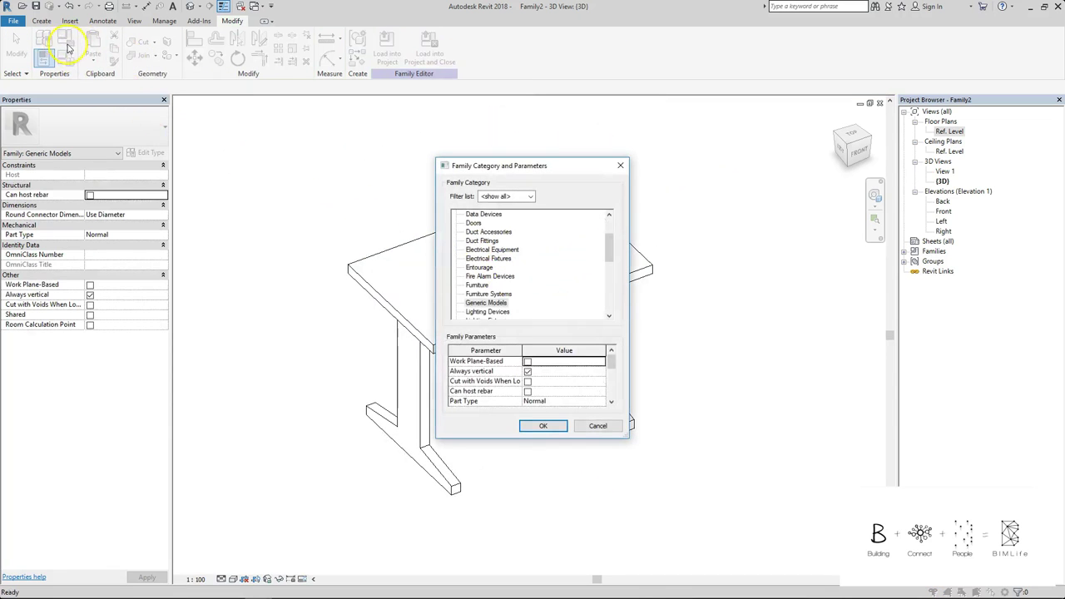
left_click(477, 285)
left_click(542, 427)
left_click(756, 232)
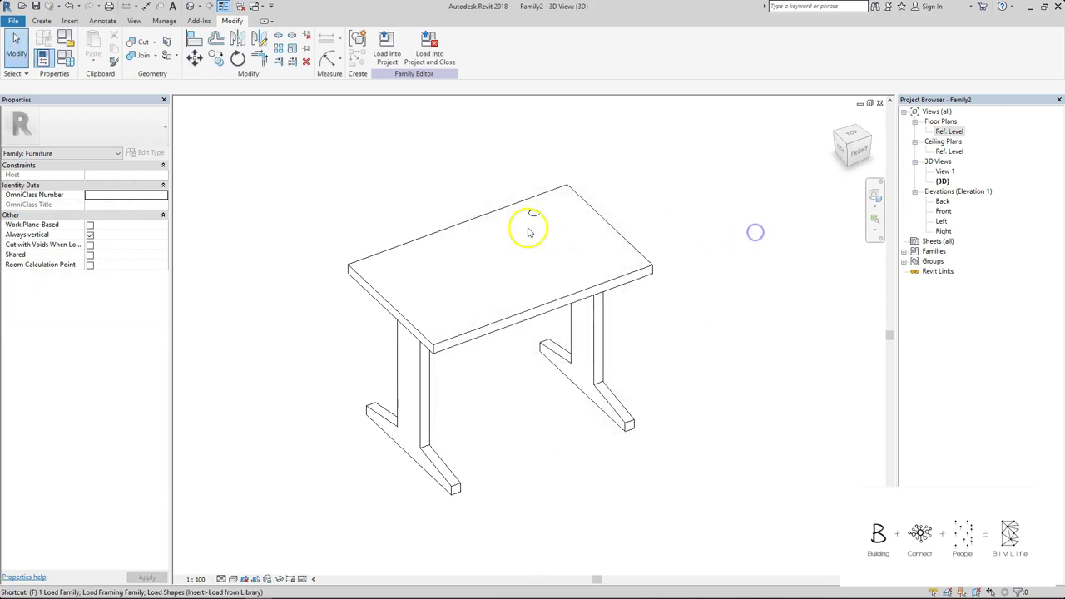
Create a family type named 1200L X 750W X 900H.
left_click(66, 57)
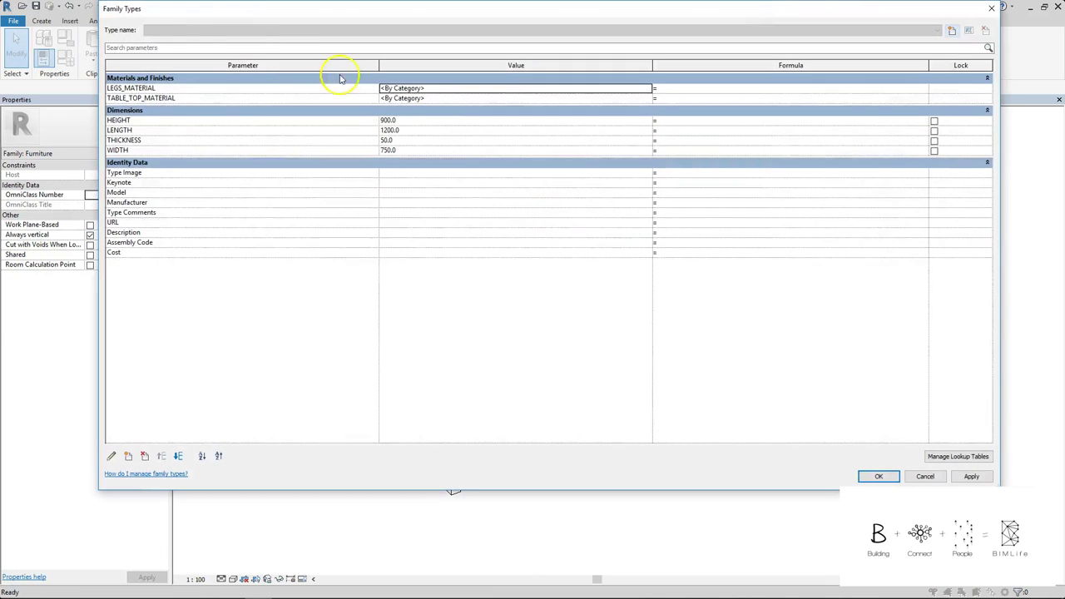
left_click(952, 30)
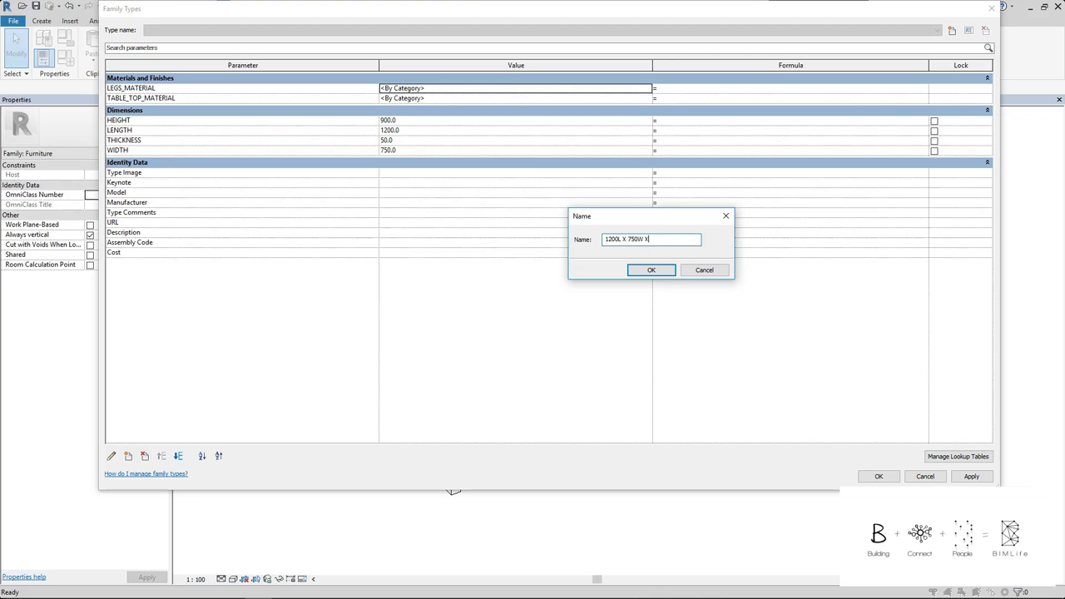
key("Return")
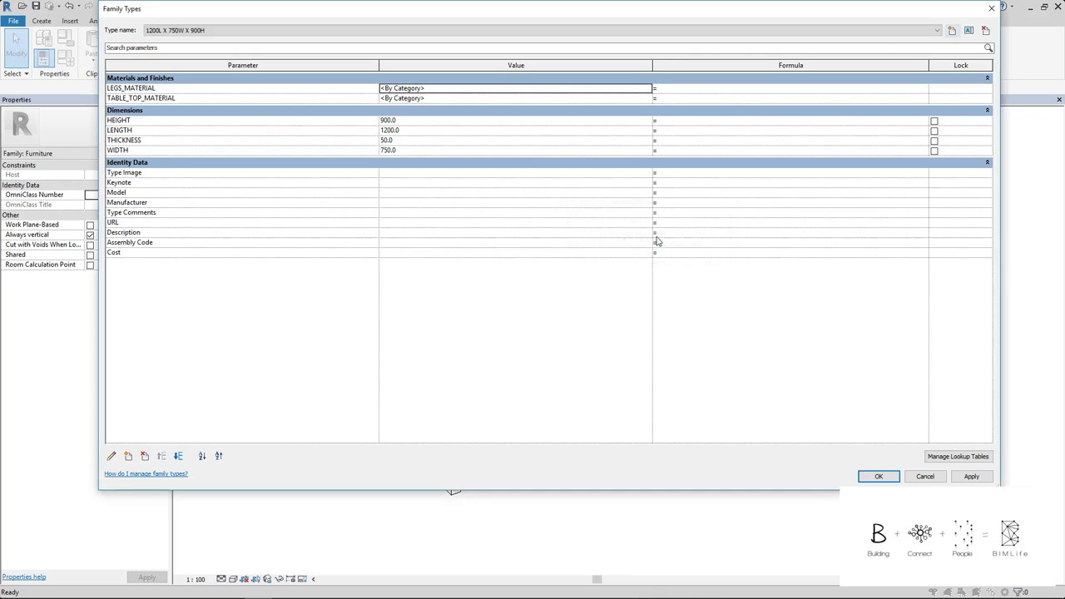
Reorder the dimension parameters in the family types as LENGTH, WIDTH, HEIGHT, THICKNESS.
left_click(196, 150)
left_click(161, 123)
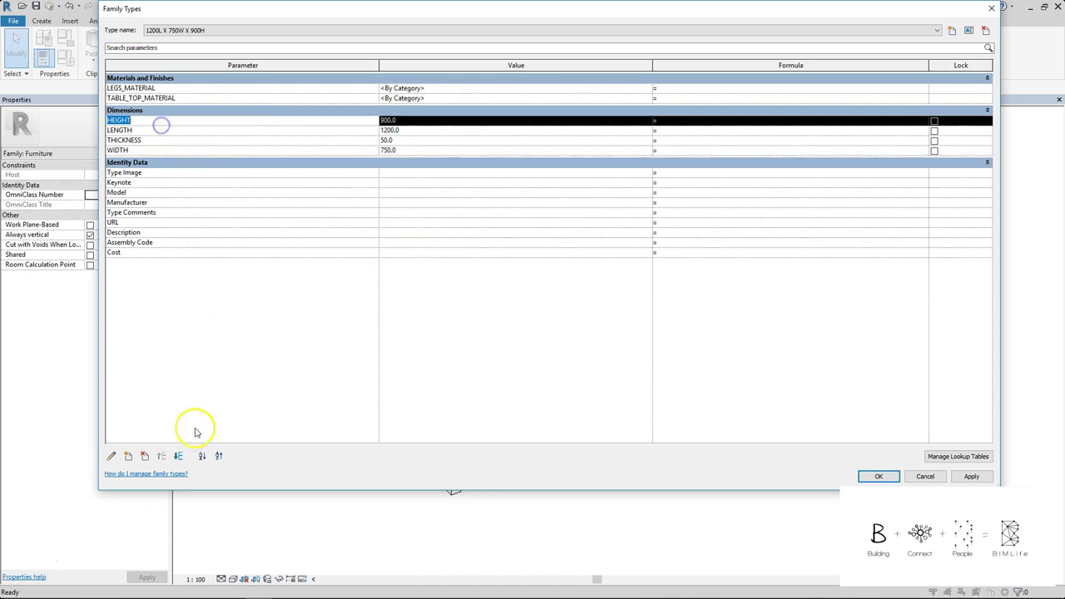
left_click(179, 456)
left_click(179, 456)
left_click(179, 456)
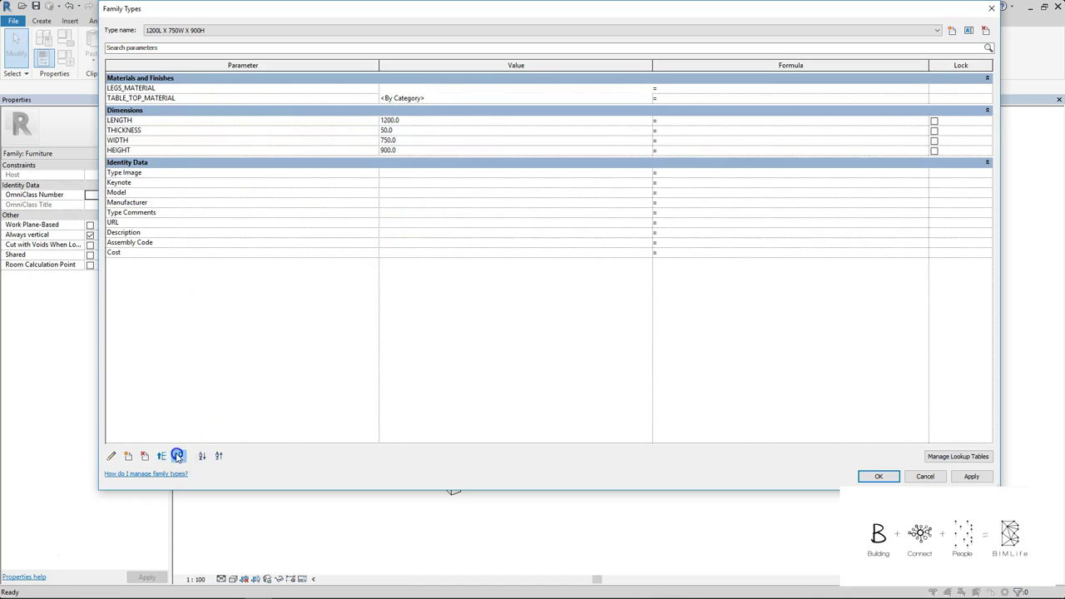
left_click(163, 132)
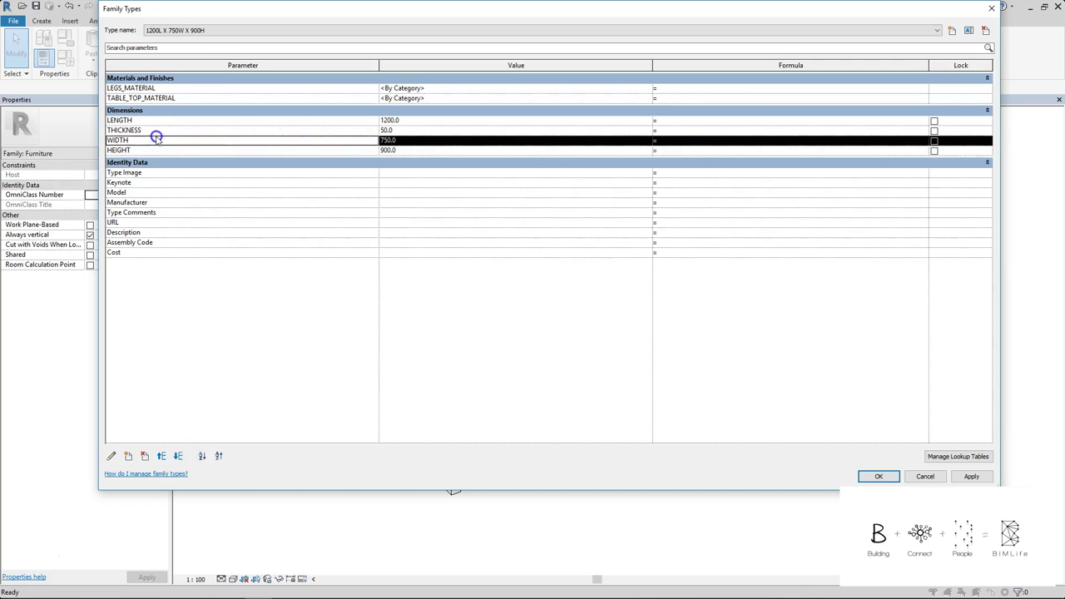
left_click(179, 456)
left_click(178, 456)
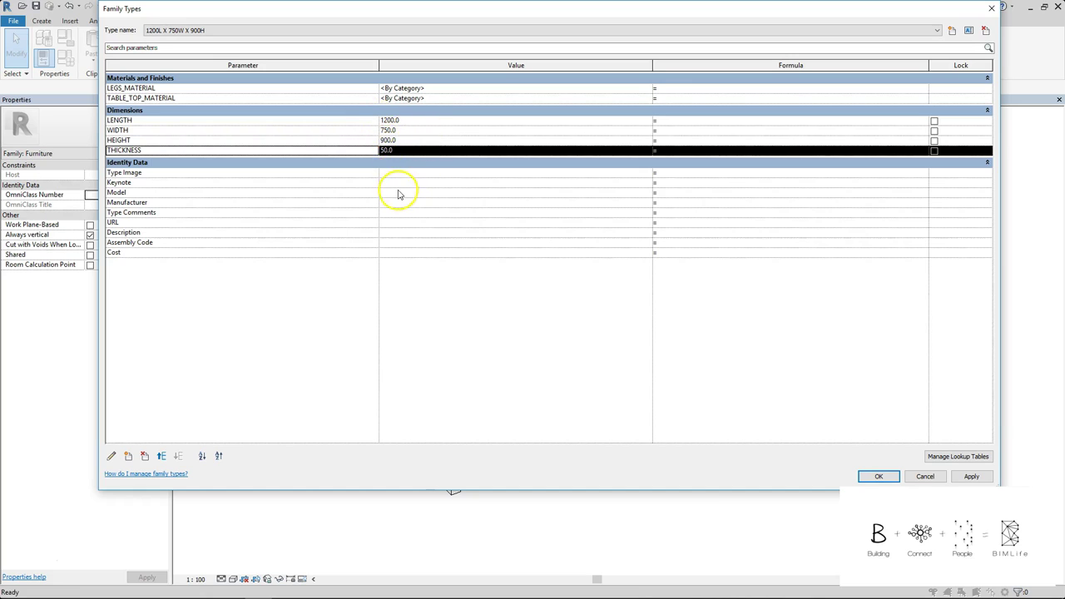
Fill in the 1200L type's identity data with Model TLB-C1 and Description COMPUTER TABLE.
left_click(398, 192)
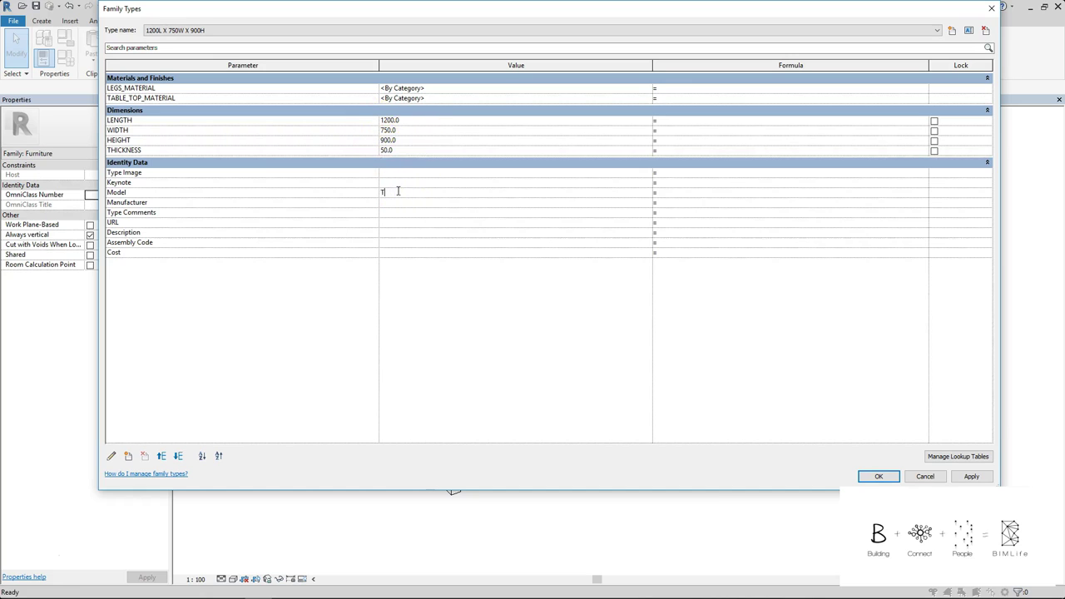
type("TLB-01")
key("Tab")
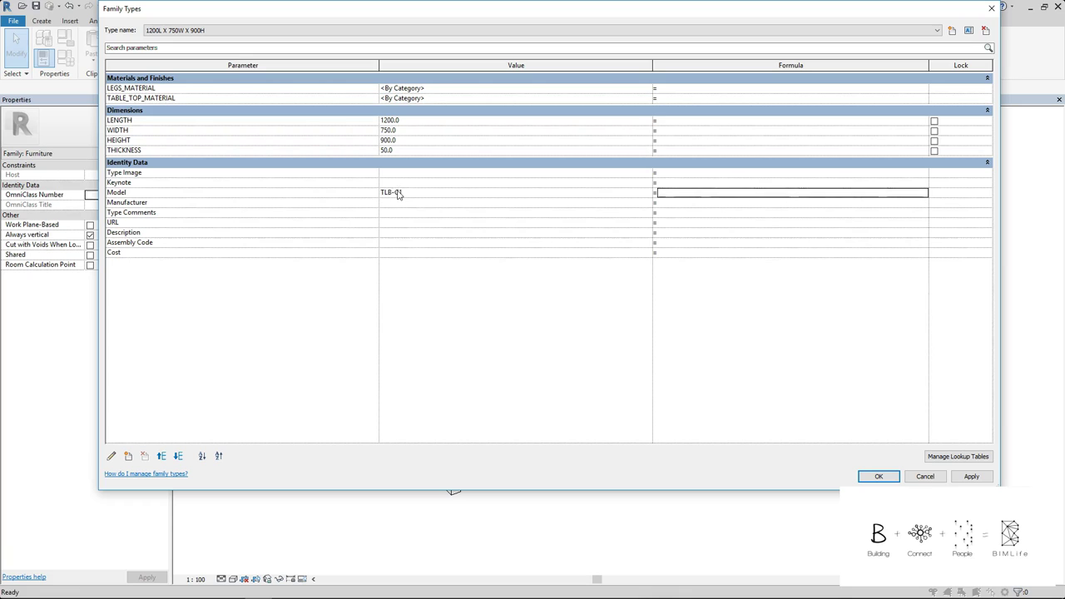
left_click(402, 241)
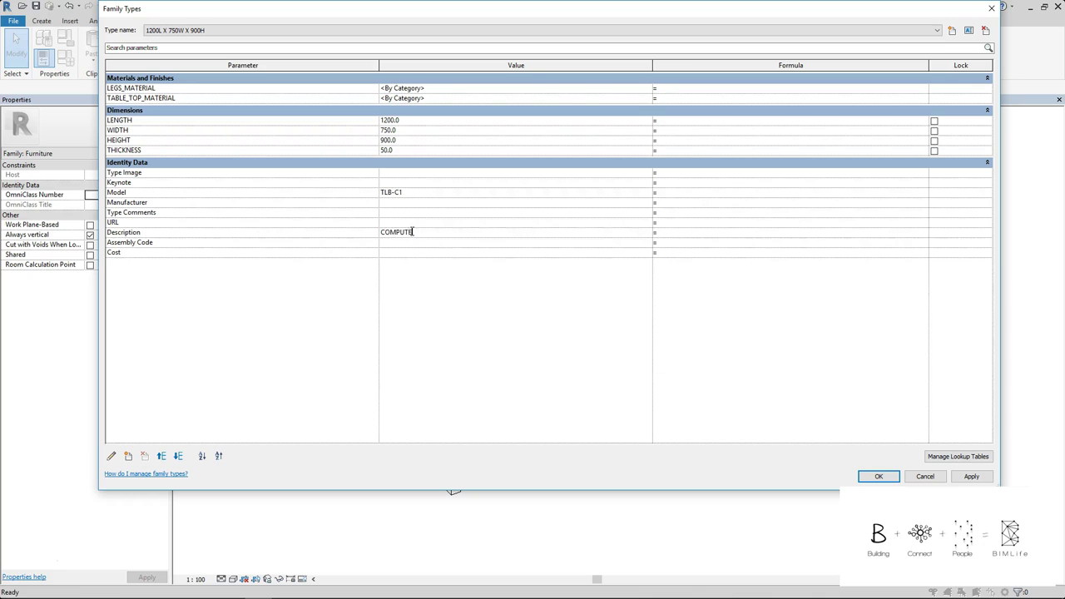
left_click(412, 233)
type("COMPUTER TABLE")
key("Tab")
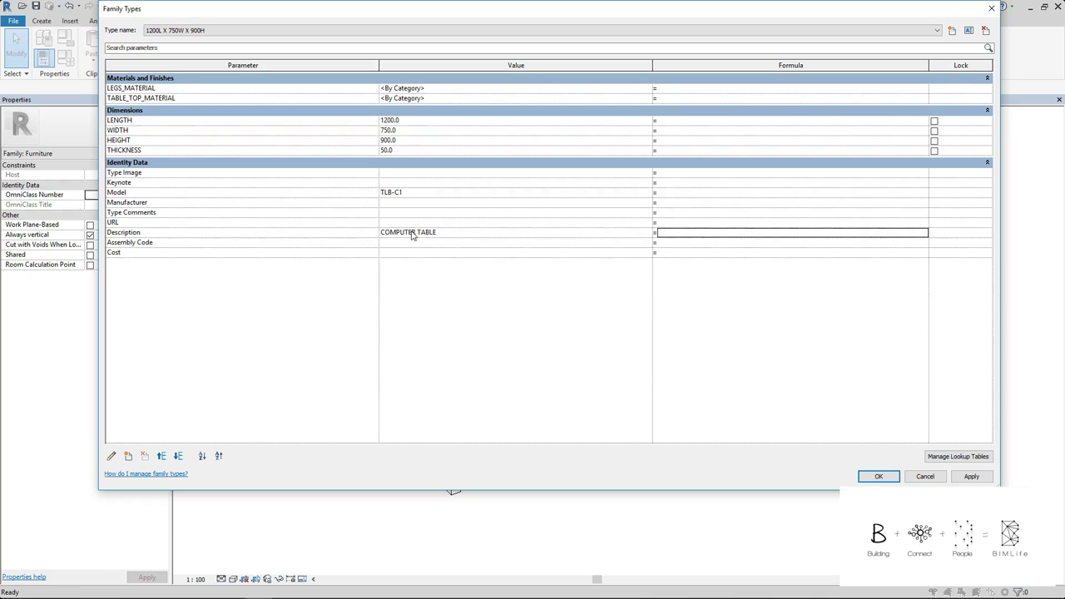
Add a second family type named 1500l X 750W X 900H and set its LENGTH to 1500.
left_click(952, 30)
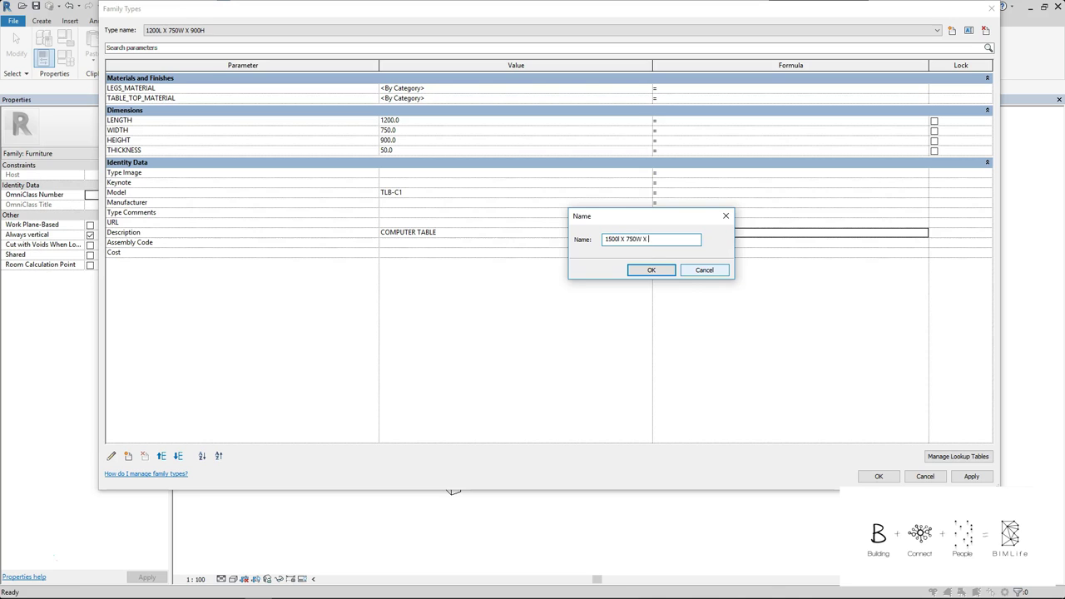
type("0H")
key("Return")
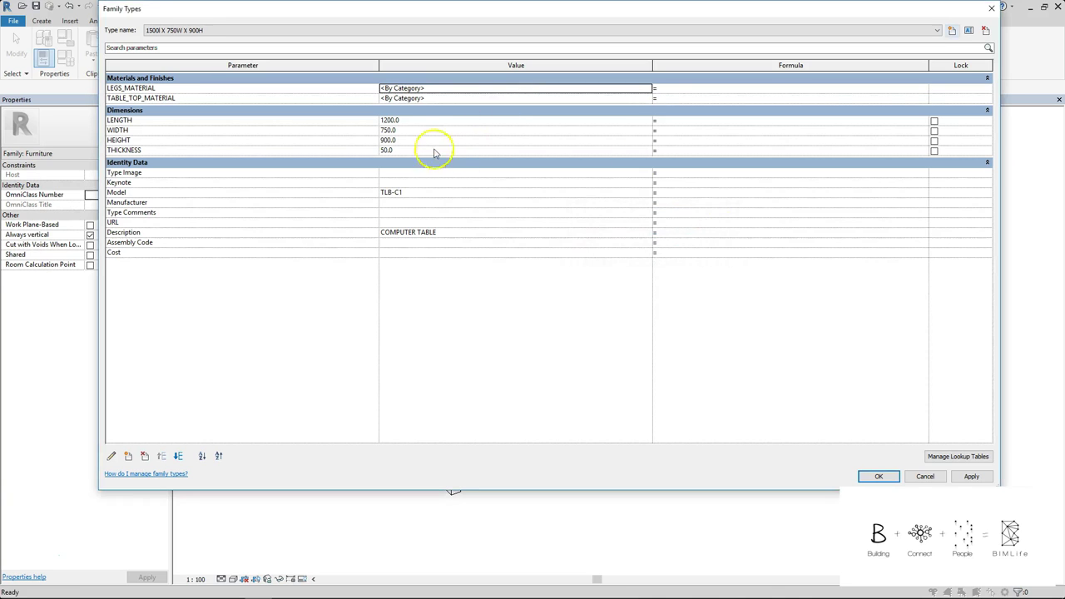
left_click(416, 123)
type("1500")
key("Tab")
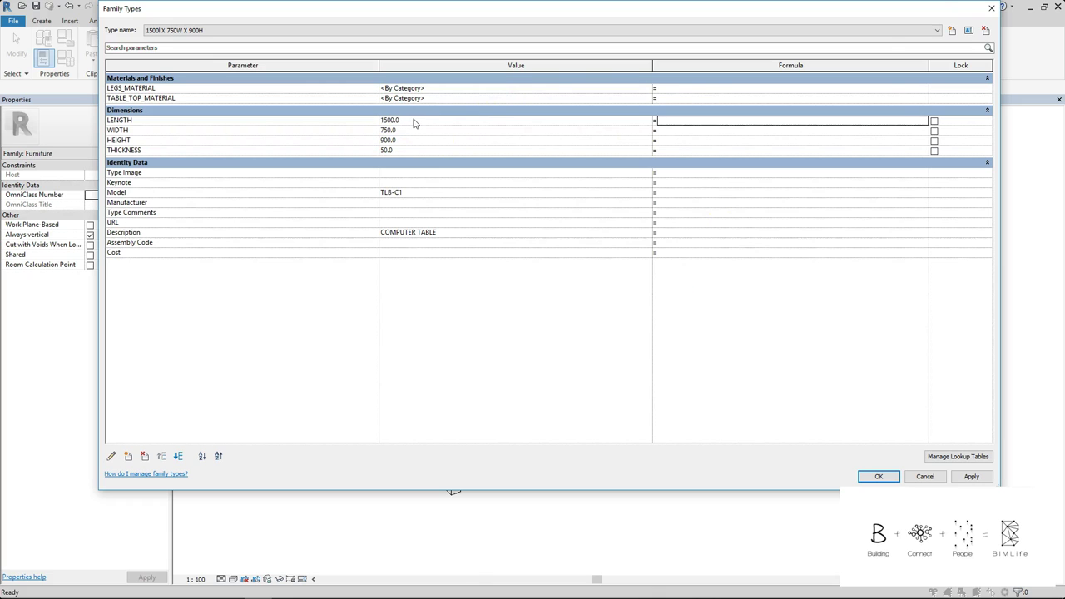
Rename the second family type to 1500L X 750W X 900H with a capital L.
left_click(969, 30)
left_click(621, 239)
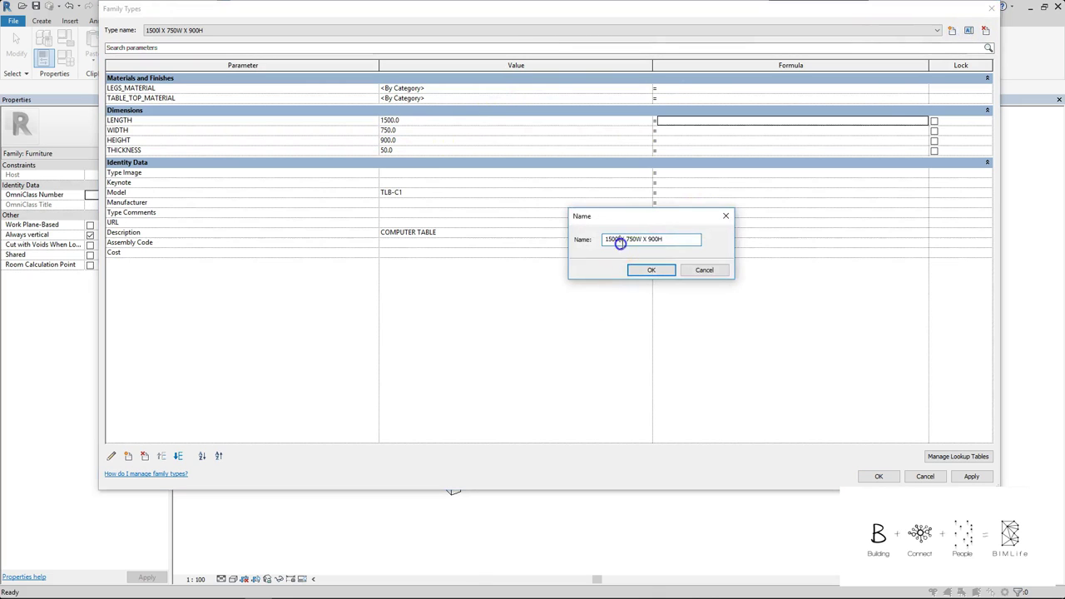
key("BackSpace")
type("L")
key("Return")
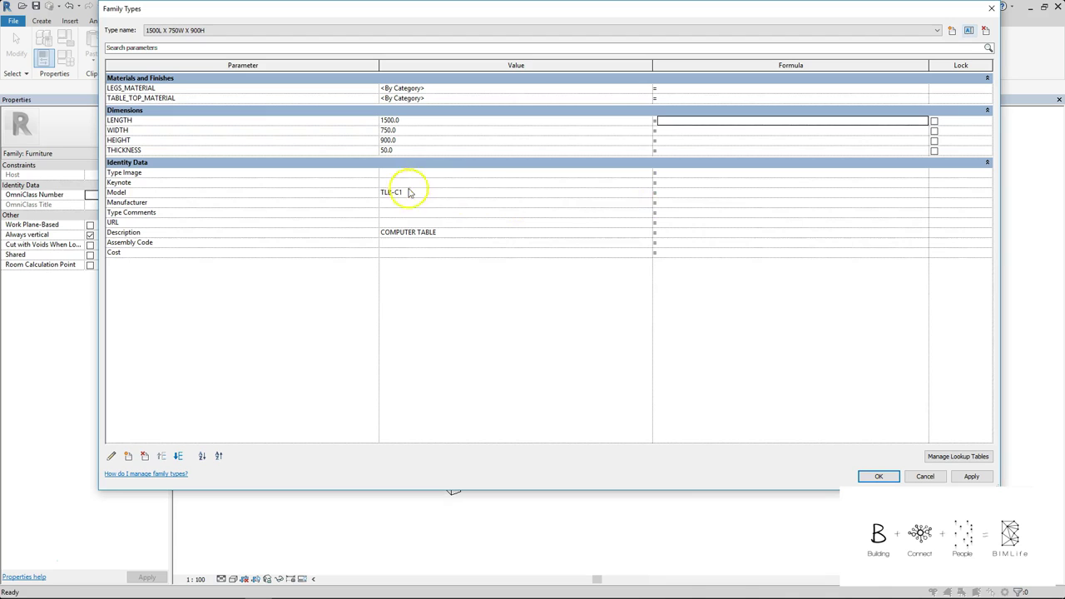
Set the 1500L type's Model to TLB-C2 and accept the family type changes.
left_click(437, 187)
left_click(438, 195)
type("TLB-C")
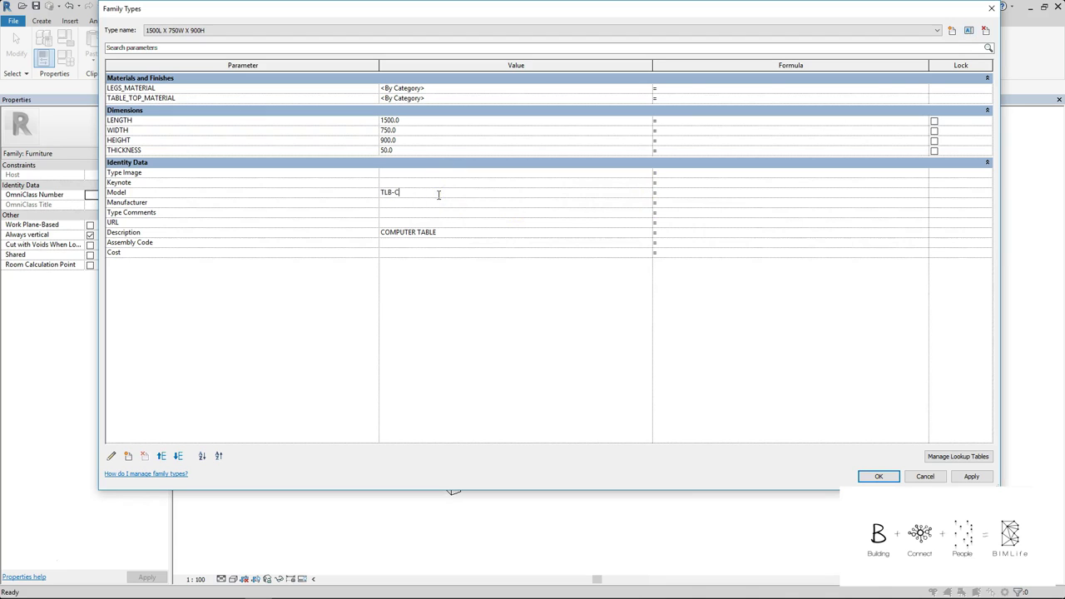
type("2")
key("Tab")
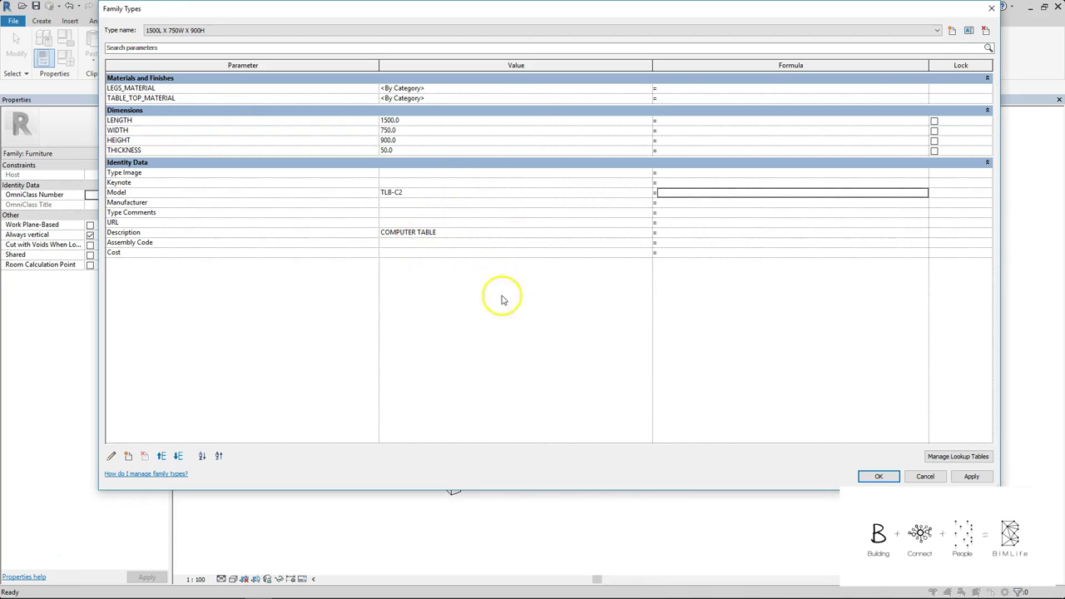
left_click(878, 477)
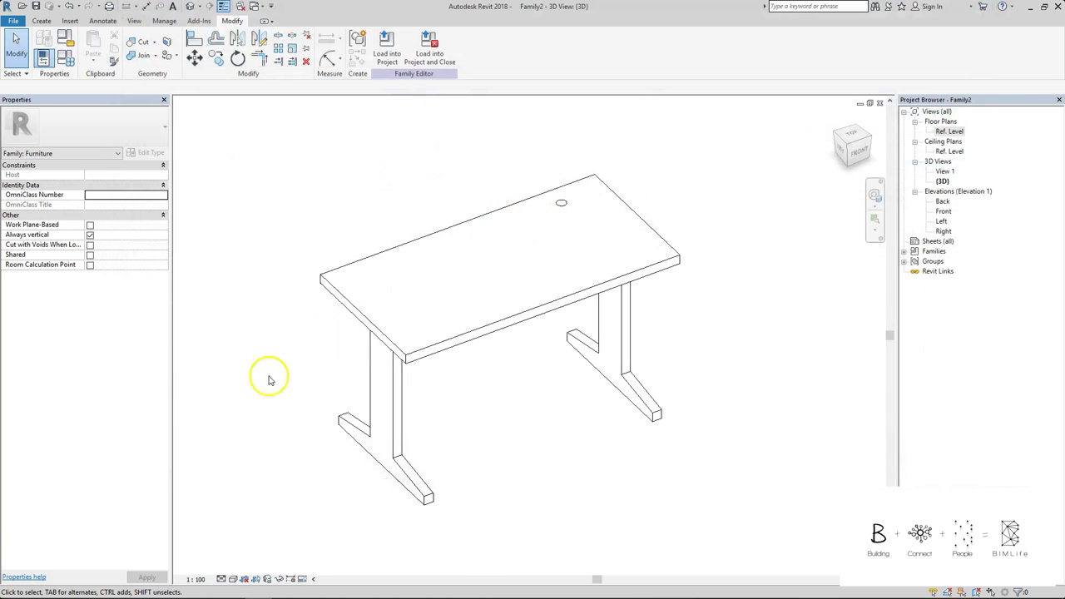
left_click(537, 372)
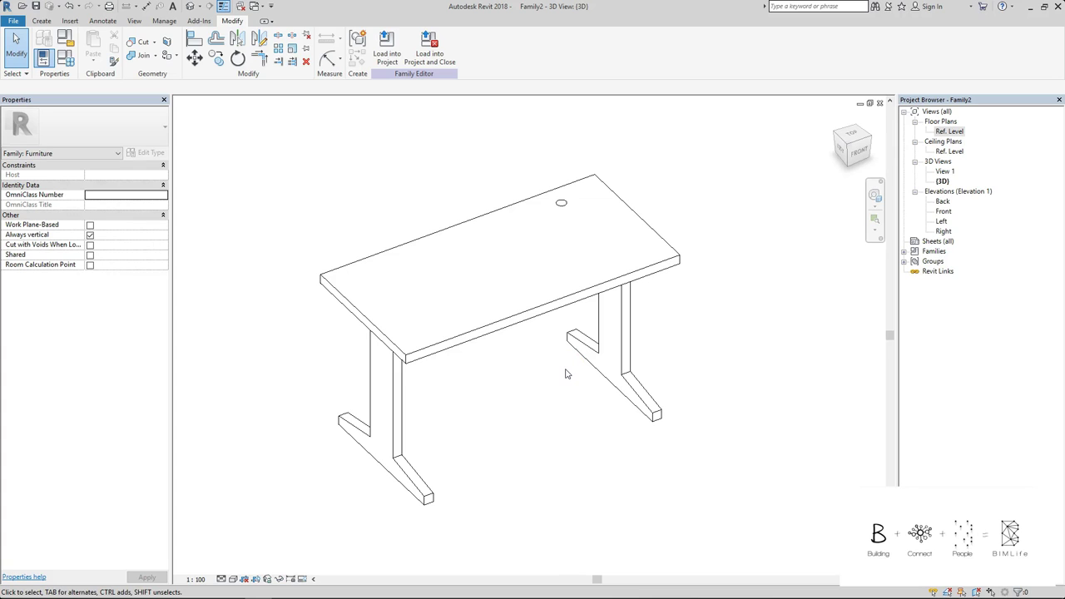
left_click(481, 397)
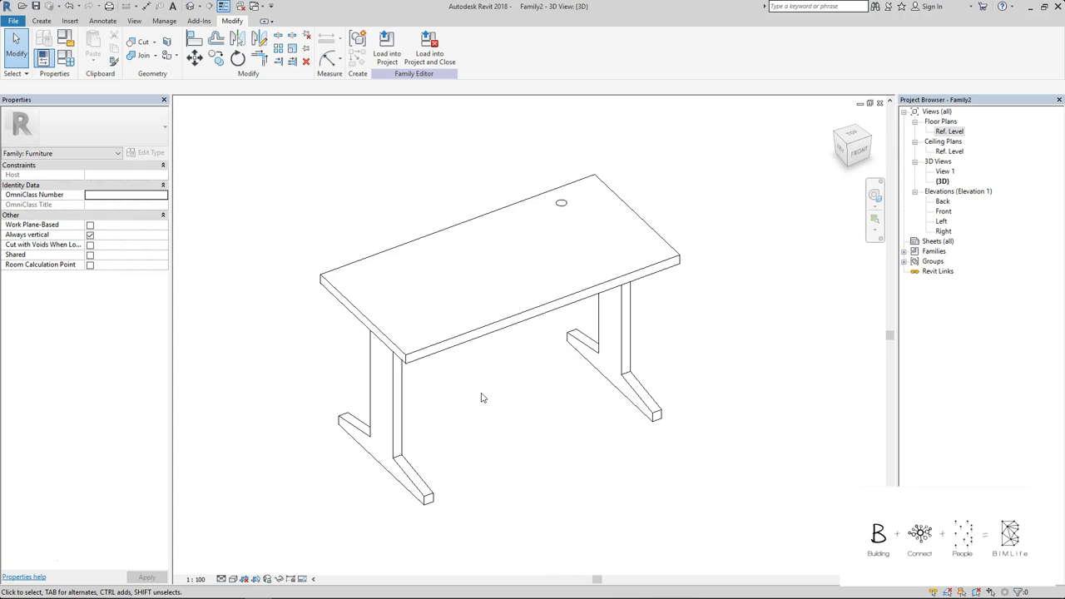